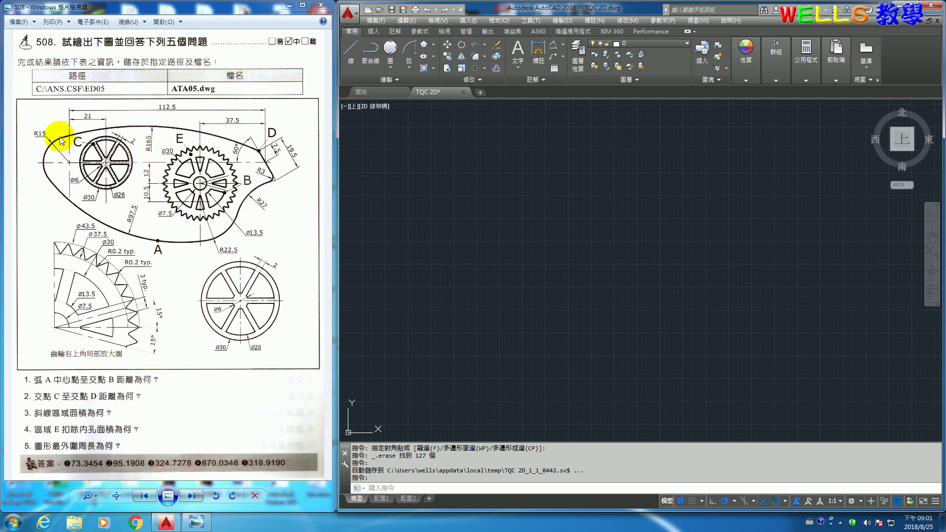
Draw a 112.5 horizontal line, then a 7.5 segment at 120° from its right end.
click(399, 204)
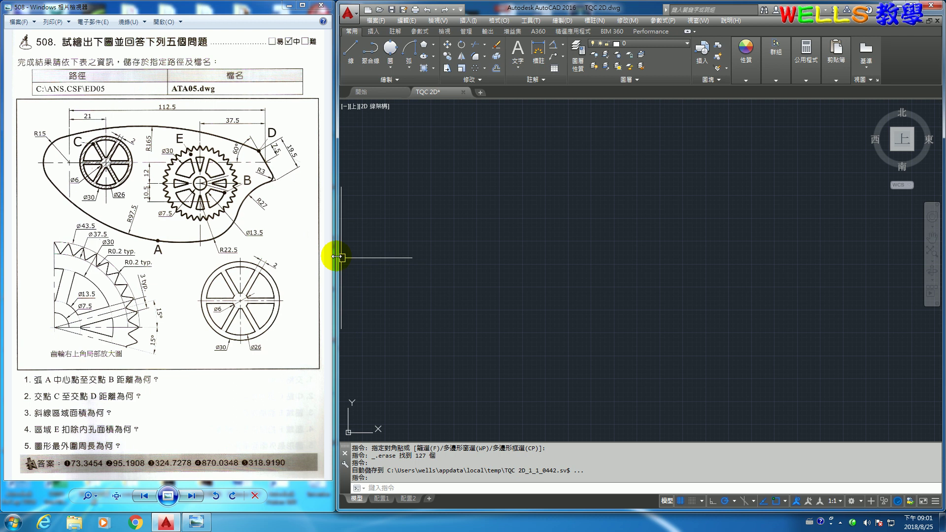
click(350, 51)
click(455, 264)
text(112.5)
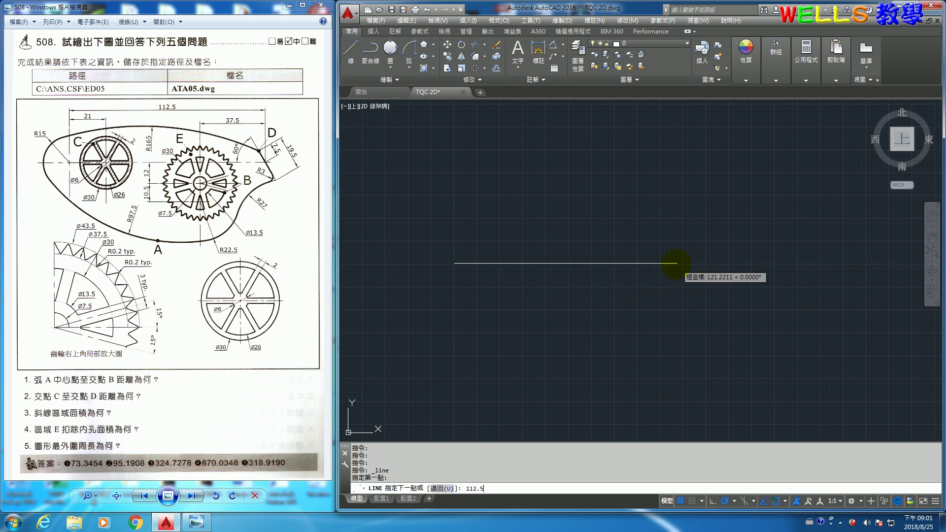
key(Return)
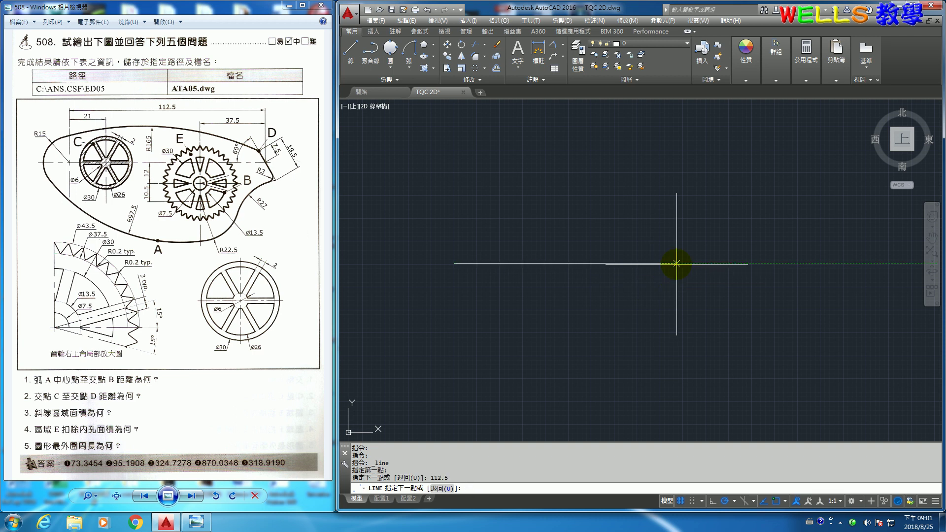
click(257, 153)
scroll(258, 152, up, 2)
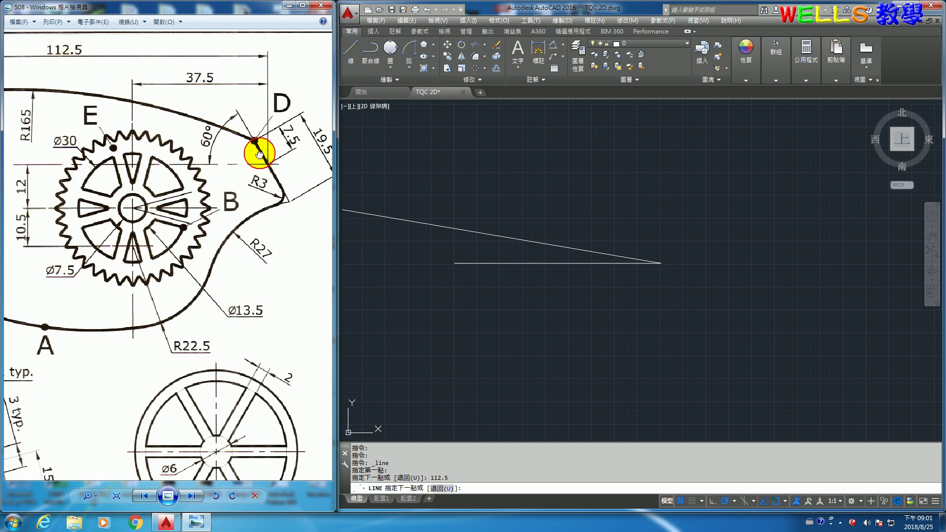
drag(257, 152, 227, 198)
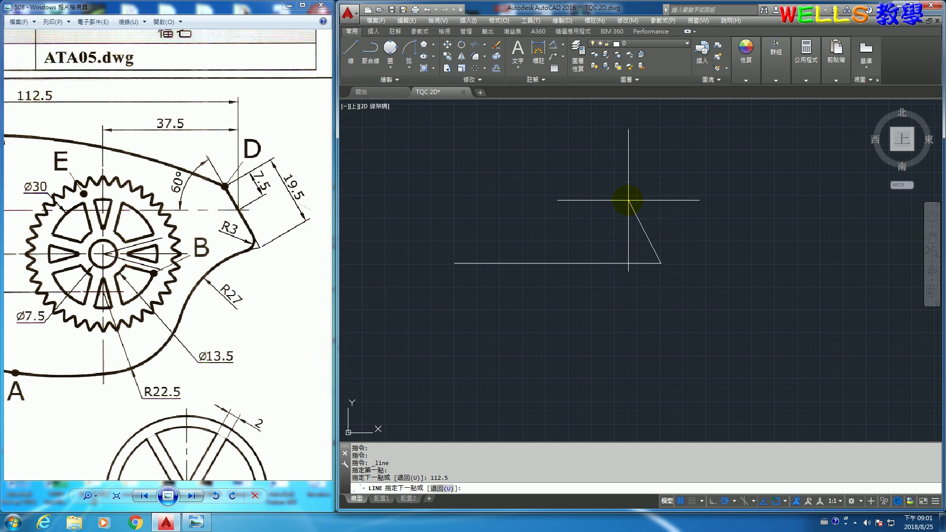
key(F8)
text(@7.5<120)
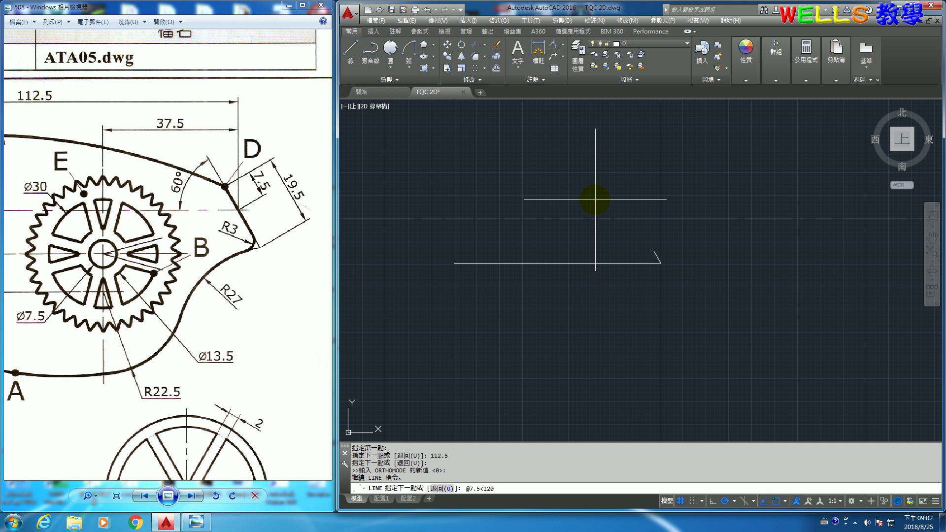
key(Return)
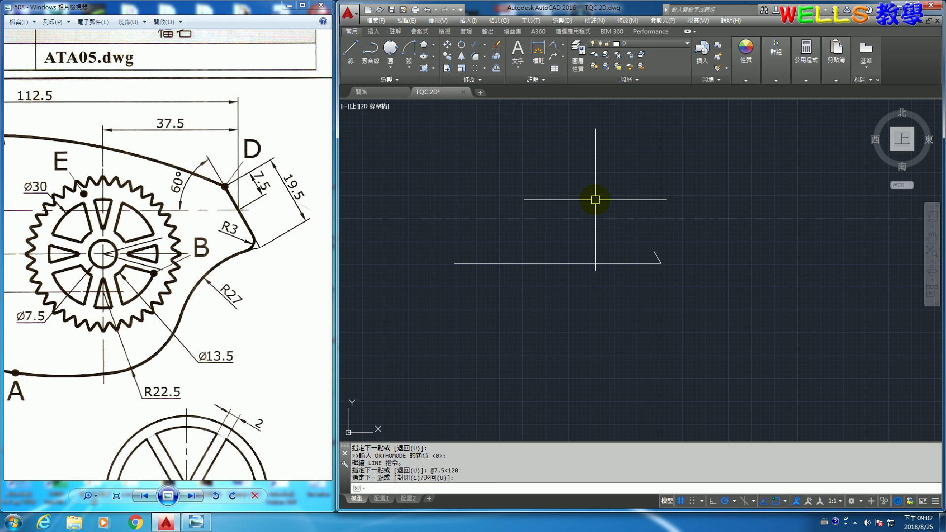
Lengthen the slanted line to a total length of 19.5 with LENGTHEN.
text(1en)
key(Return)
key(Return)
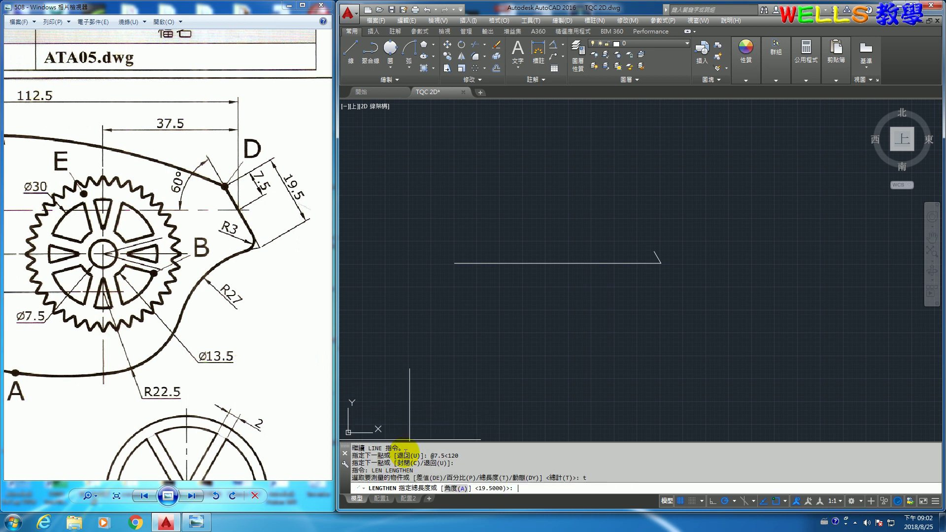
text(19.5)
key(Return)
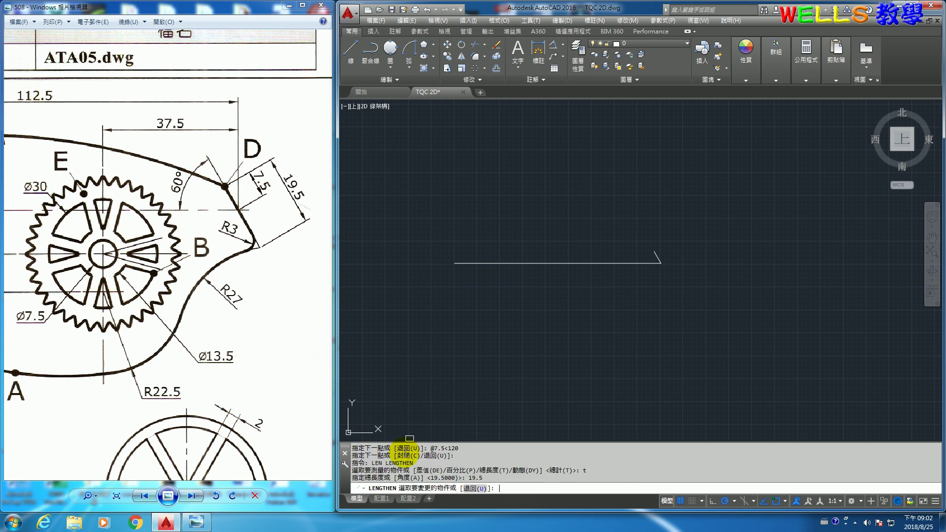
scroll(685, 257, up, 4)
click(612, 266)
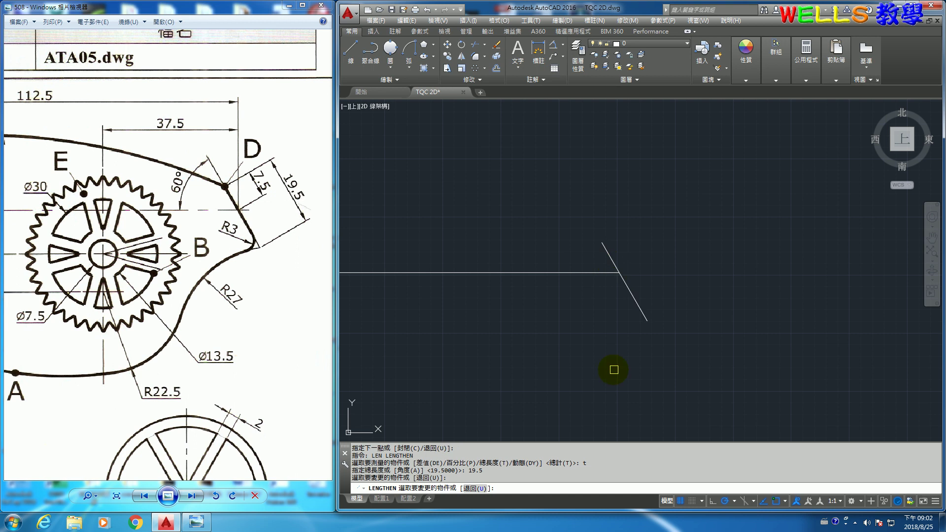
key(Return)
scroll(542, 353, down, 4)
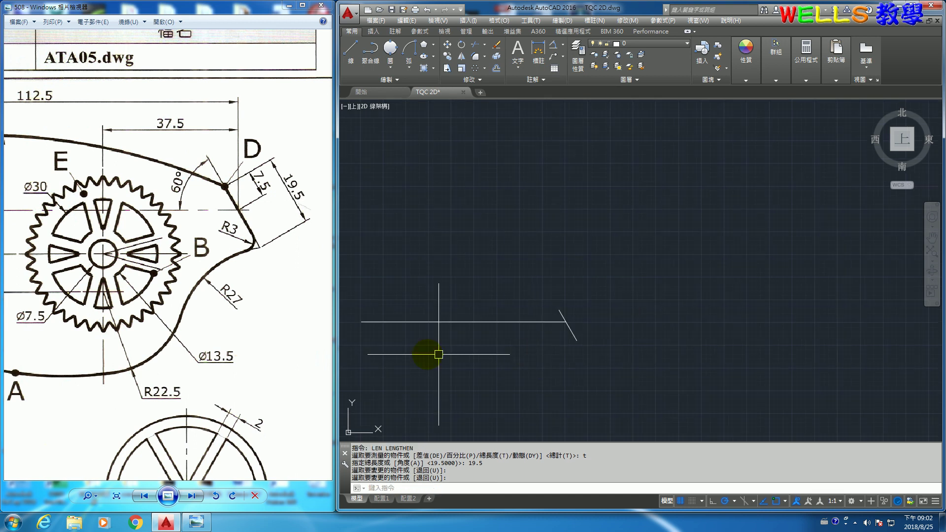
middle_drag(550, 327, 555, 320)
middle_drag(493, 346, 566, 329)
scroll(228, 306, down, 2)
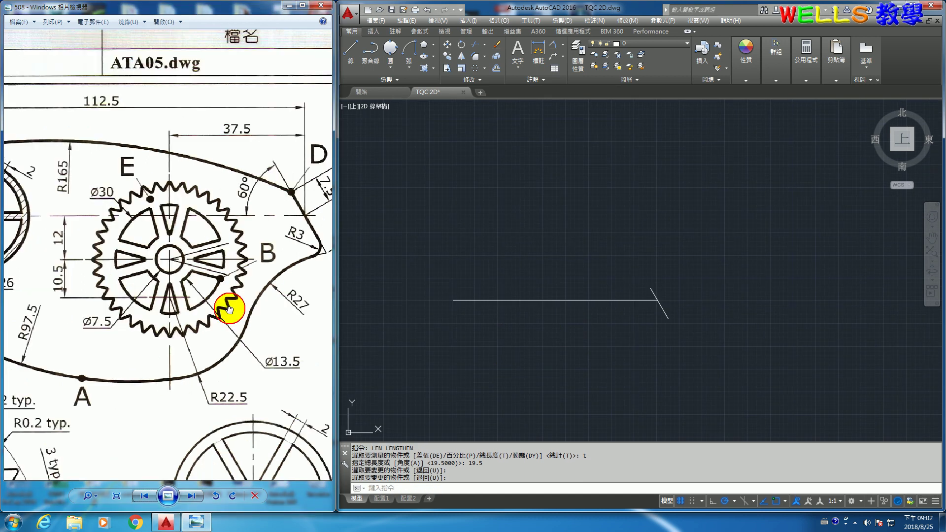
scroll(217, 300, down, 2)
drag(147, 300, 202, 302)
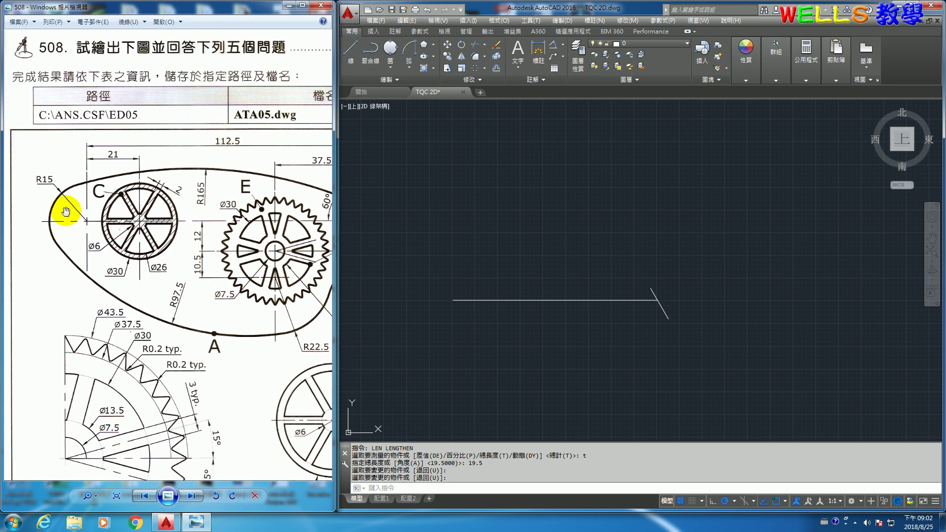
text(c)
Draw a radius-15 circle centred on the baseline's left end.
key(Return)
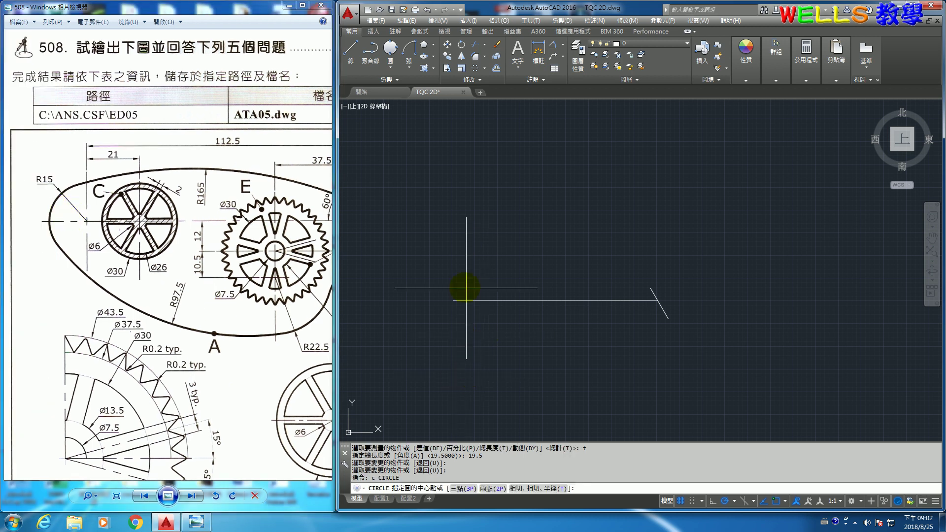
click(452, 300)
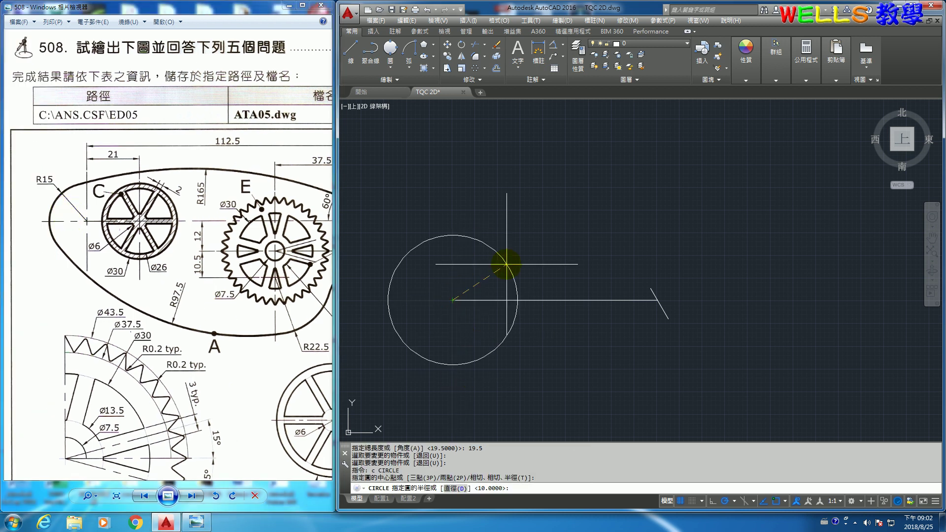
text(15)
key(Return)
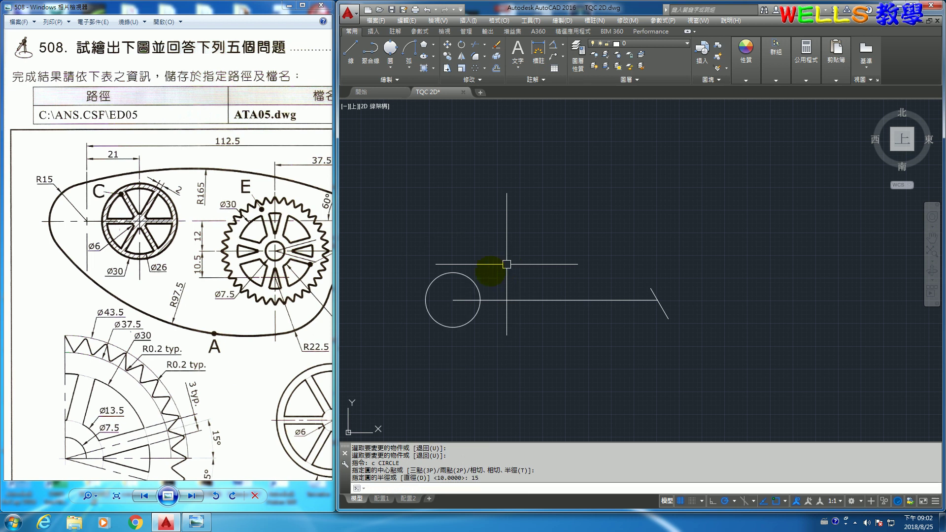
drag(264, 271, 214, 234)
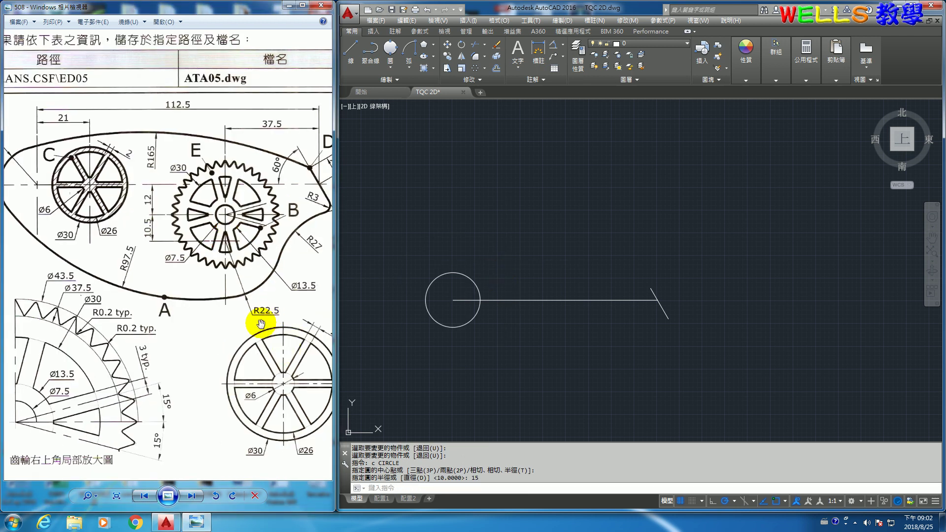
drag(268, 291, 226, 274)
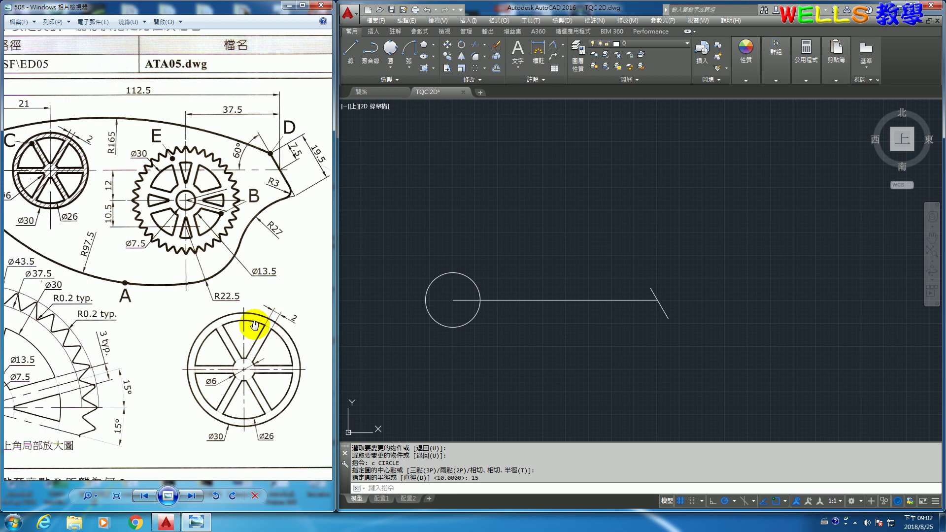
click(538, 359)
Draw a radius-22.5 circle tracked 37.5 left and 22.5 down from the right end.
text(c)
key(Return)
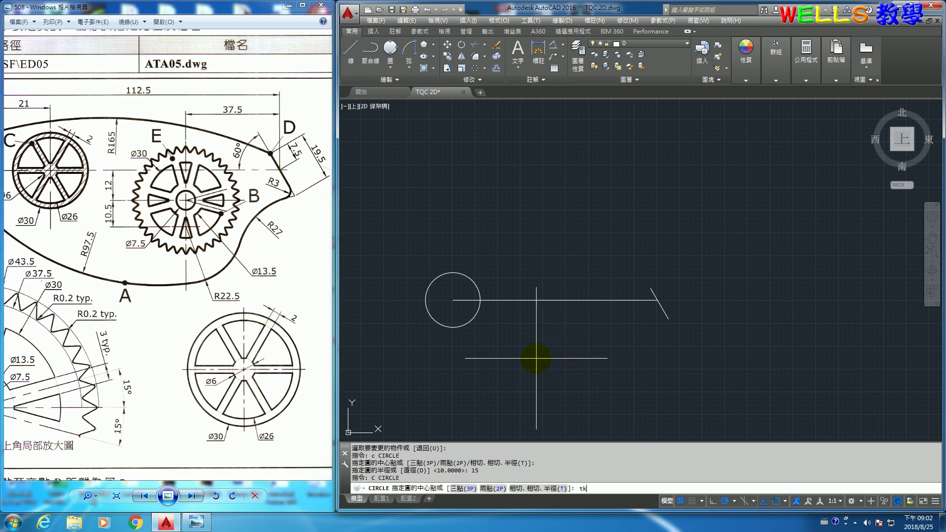
key(Return)
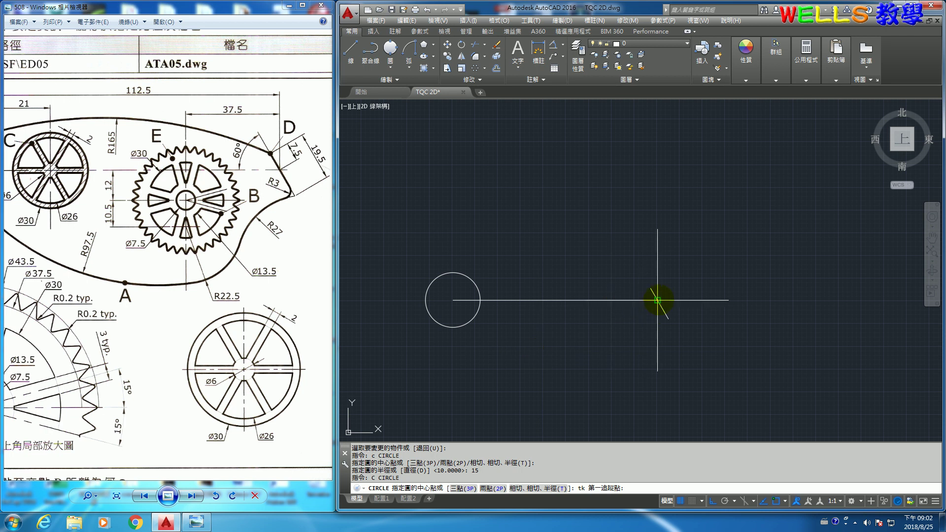
click(659, 299)
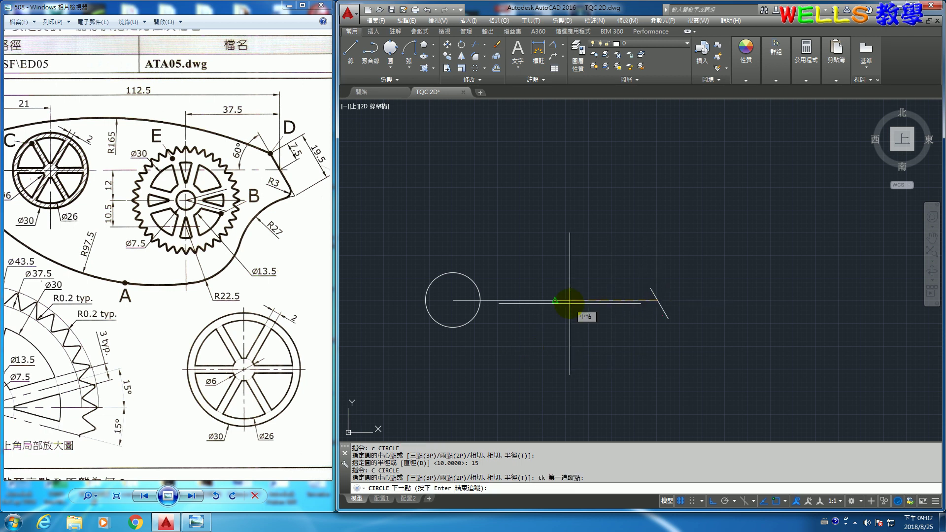
text(37.5)
key(Return)
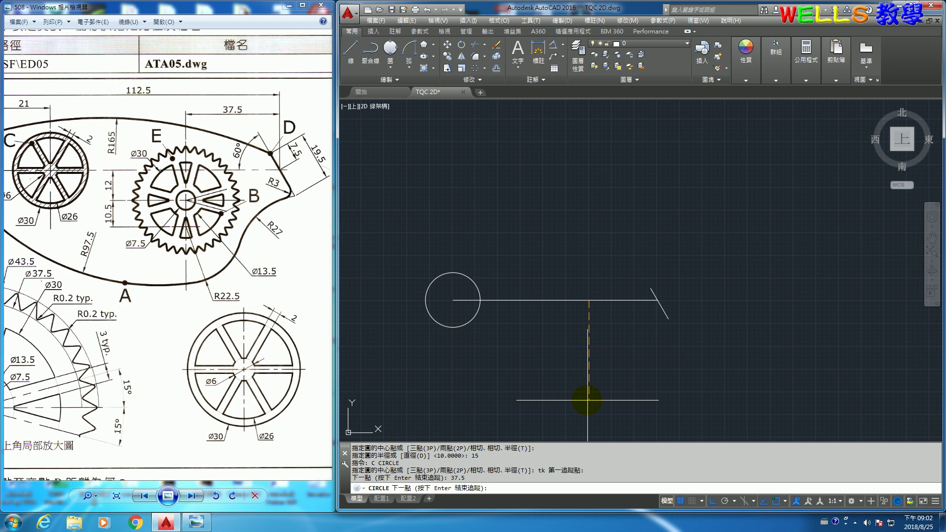
text(22.5)
key(Return)
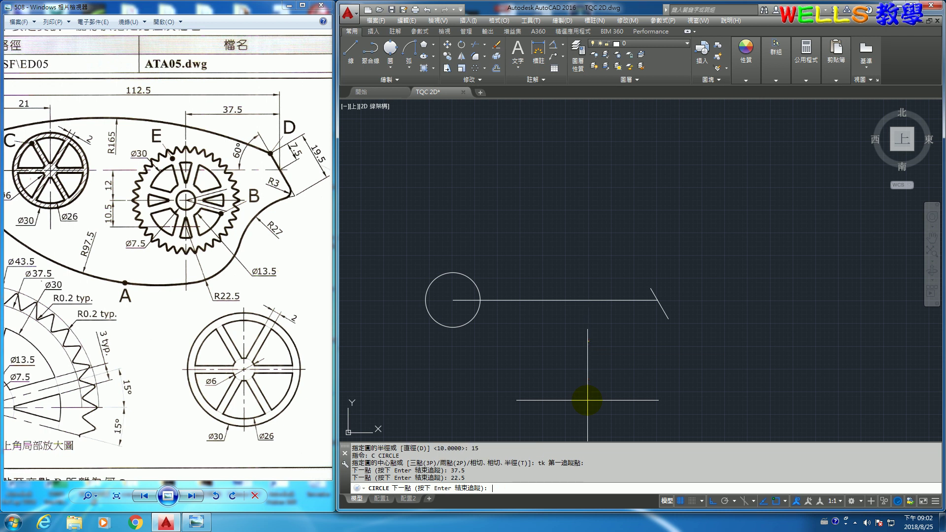
key(Return)
text(22.5)
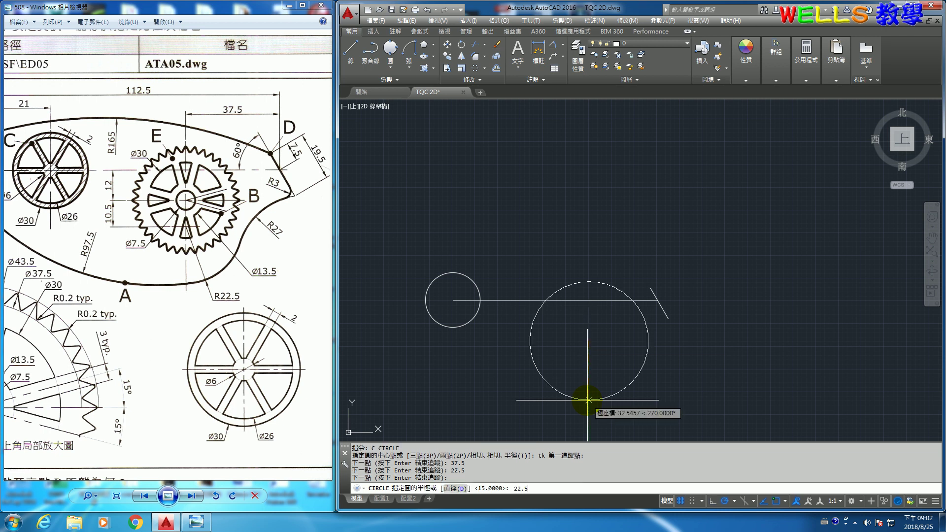
key(Return)
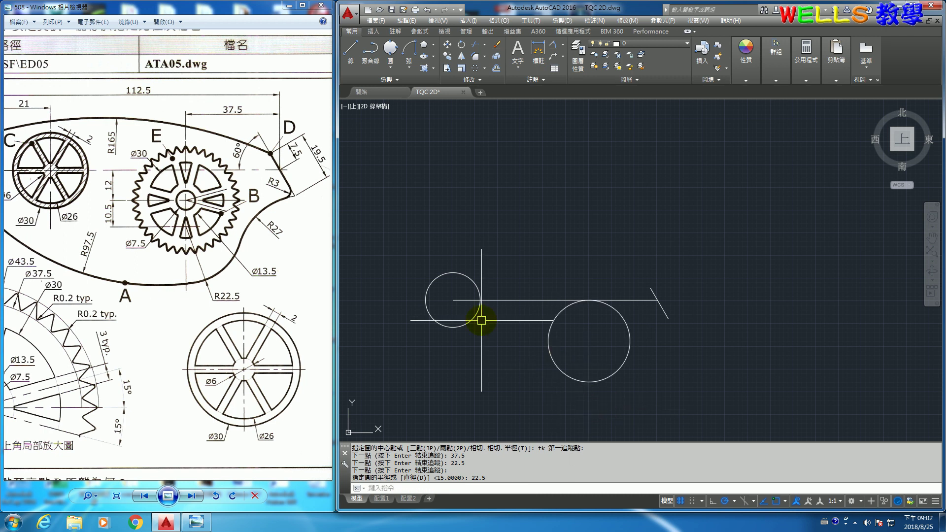
drag(136, 282, 200, 284)
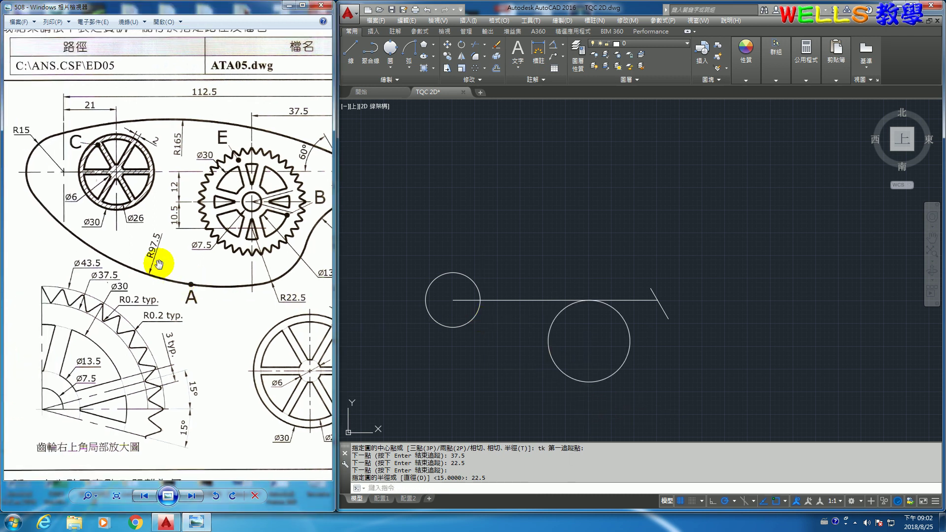
Draw a radius-97.5 circle tangent to the left and lower small circles.
click(390, 64)
click(419, 167)
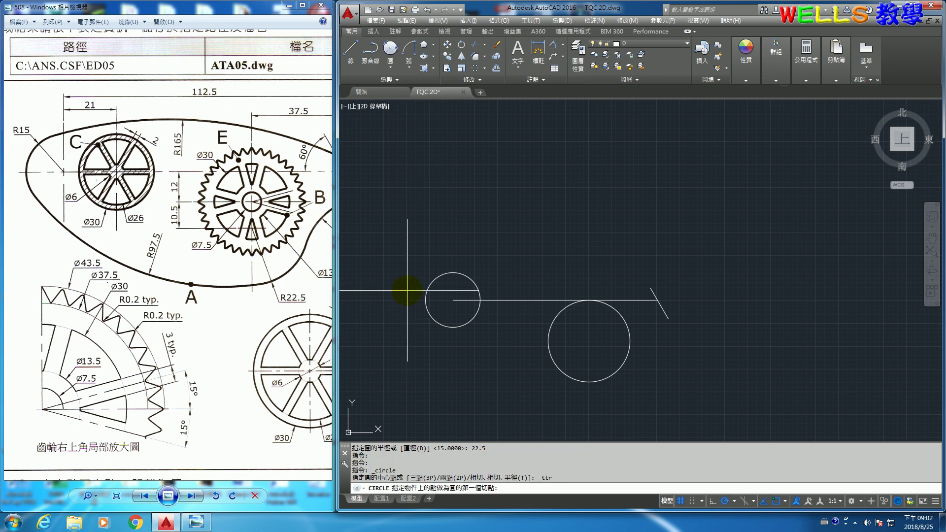
click(425, 300)
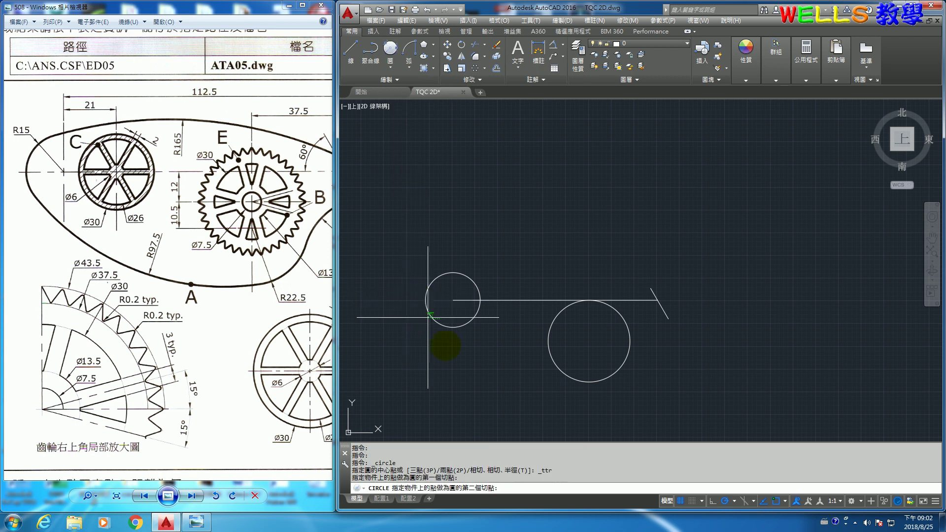
click(596, 378)
text(5)
key(Return)
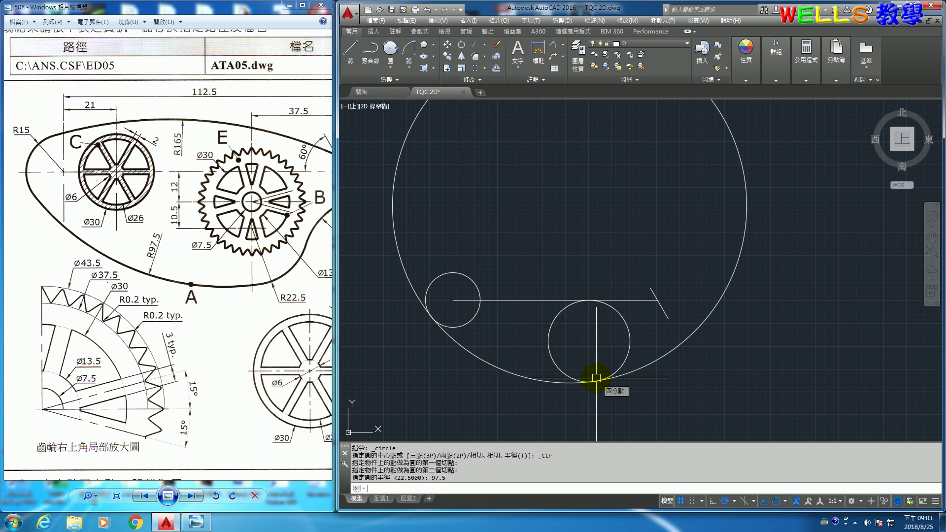
Trim the upper part of the R97.5 circle using the small circles as cutting edges.
key(Return)
click(548, 332)
click(476, 284)
key(Return)
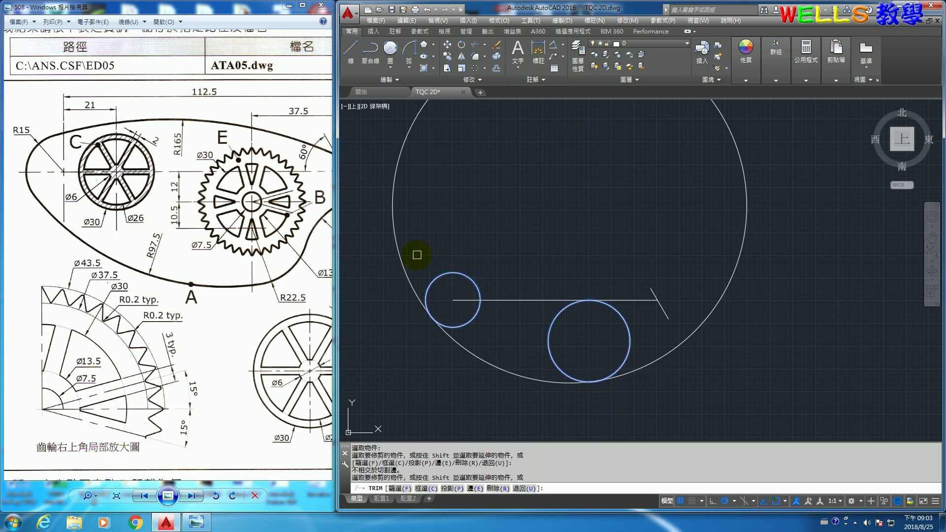
click(398, 255)
key(Return)
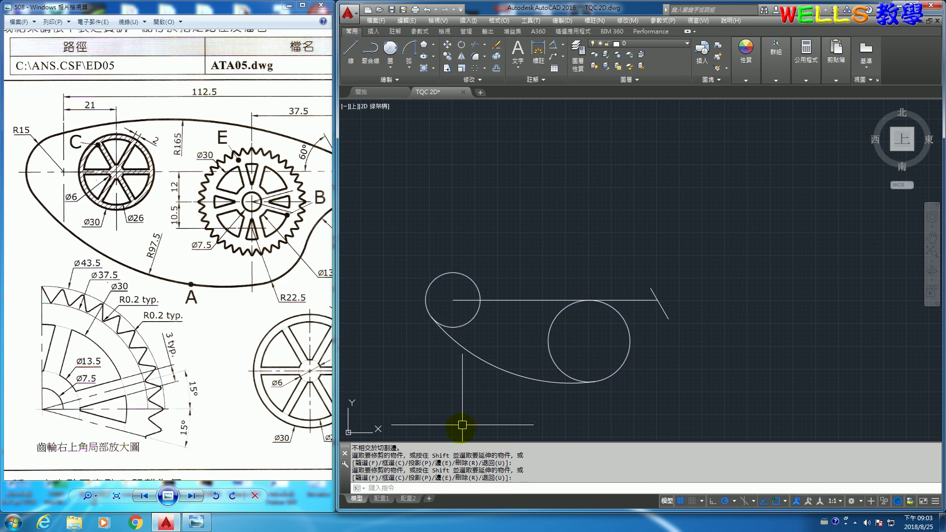
drag(201, 153, 165, 188)
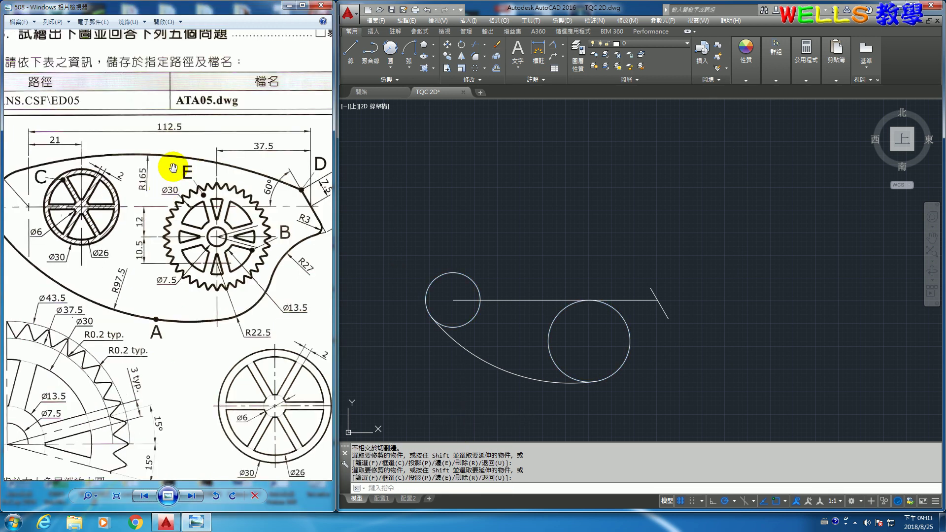
drag(206, 215, 220, 213)
click(576, 251)
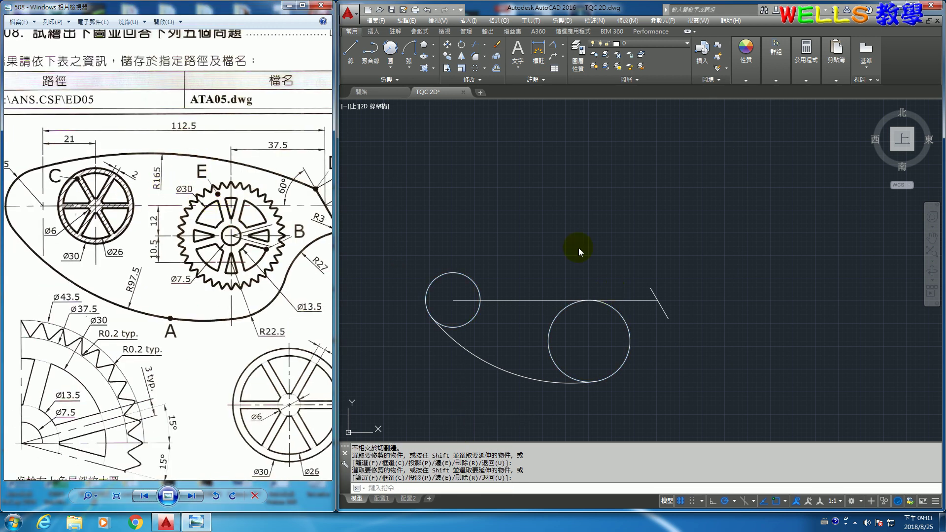
Draw an R165 helper circle at the slanted line's end and offset the left circle by 135.
text(c)
key(Return)
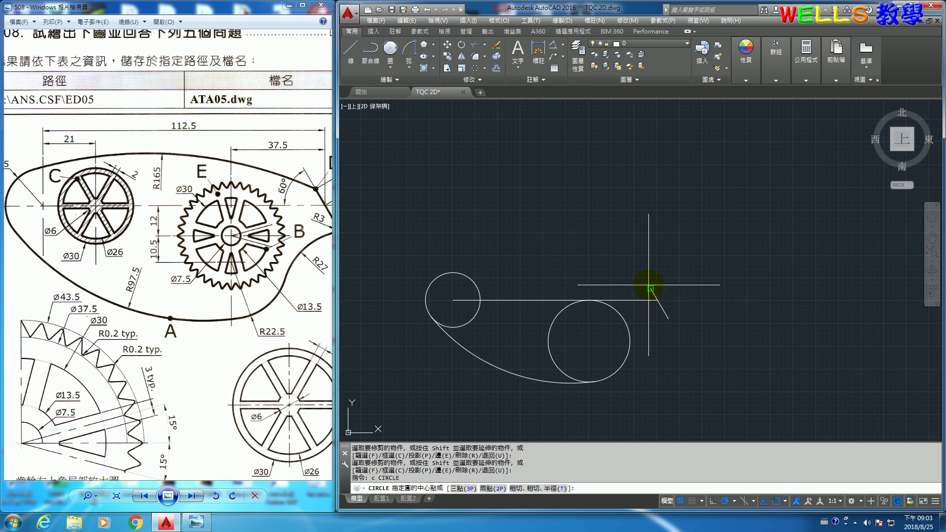
click(650, 287)
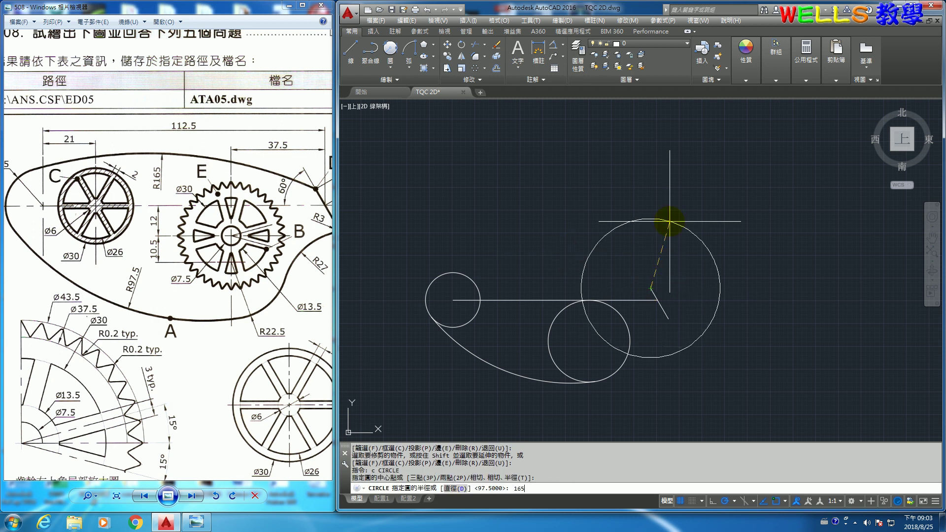
key(Return)
drag(132, 238, 175, 252)
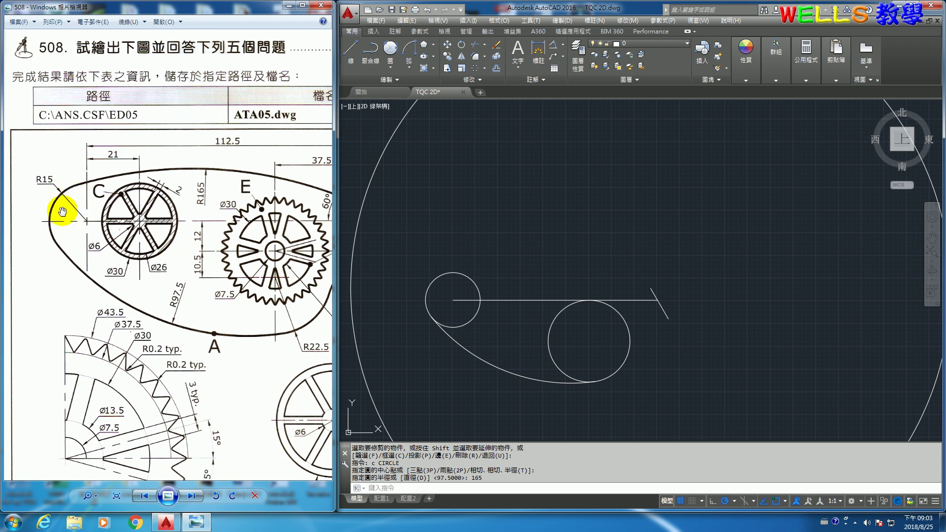
mouse_move(197, 224)
mouse_down()
mouse_move(186, 212)
mouse_move(222, 198)
mouse_up()
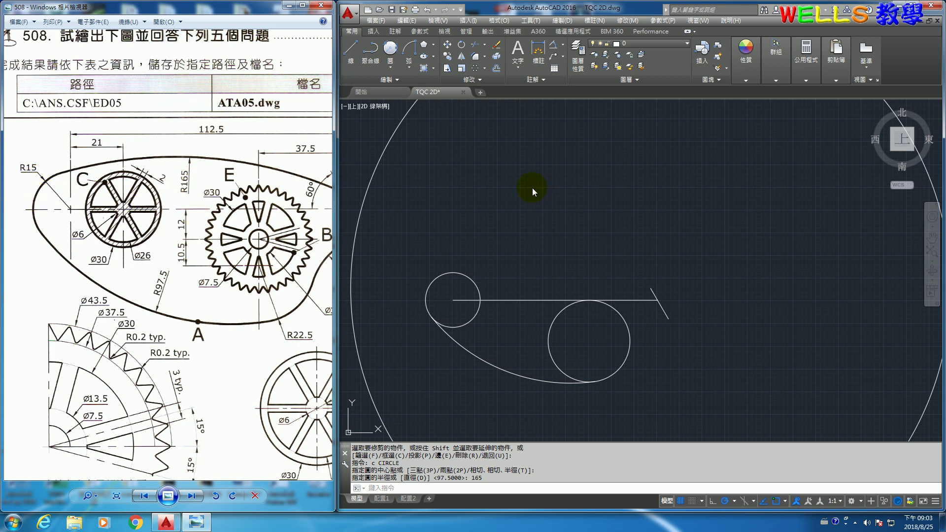
click(496, 68)
text(35)
key(Return)
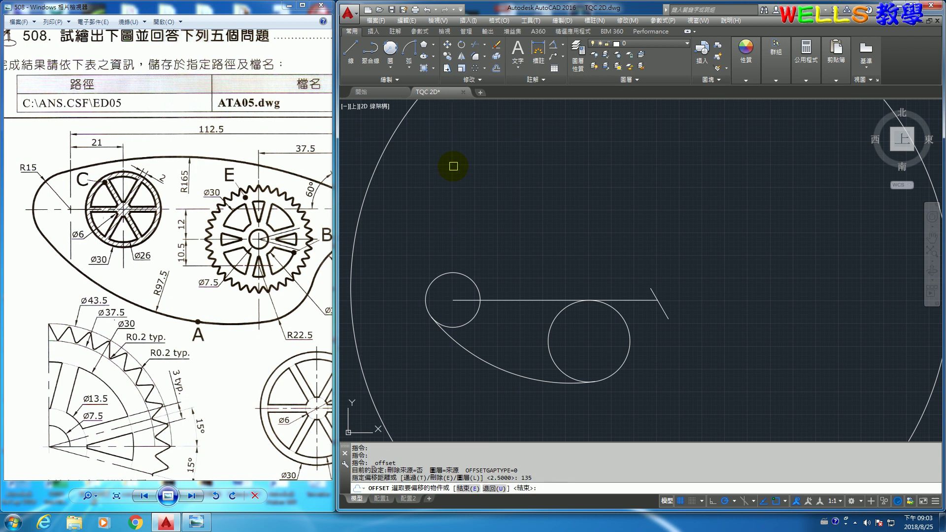
click(469, 273)
click(517, 219)
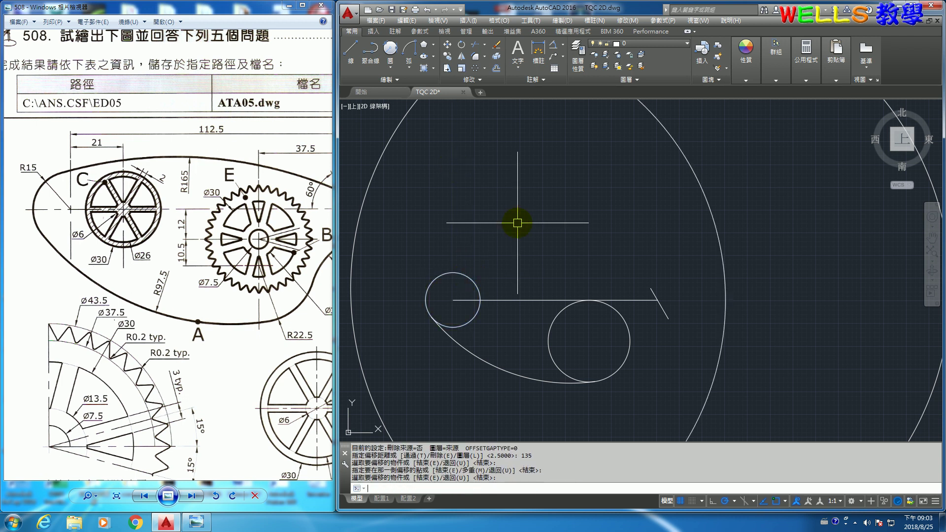
scroll(527, 241, down, 4)
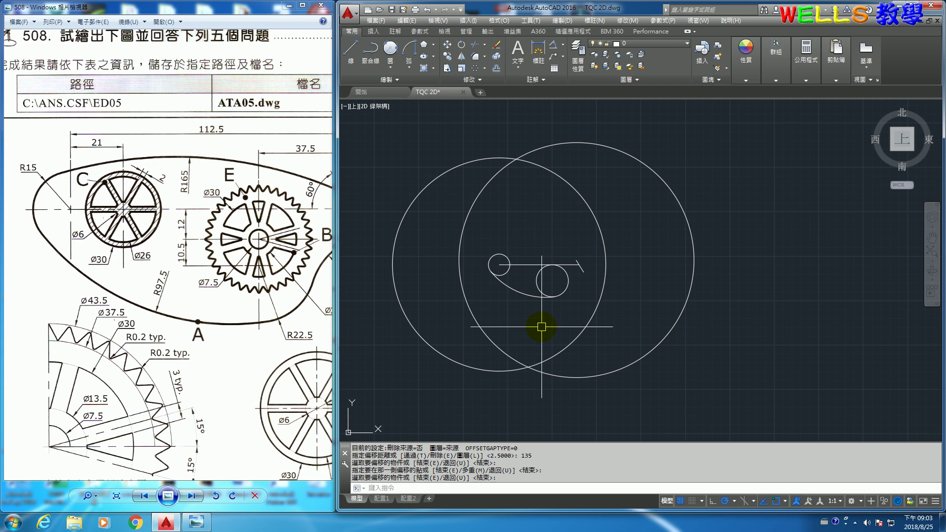
Draw the R165 circle at the helper circles' crossing and delete both helpers.
key(Return)
text(c)
key(Return)
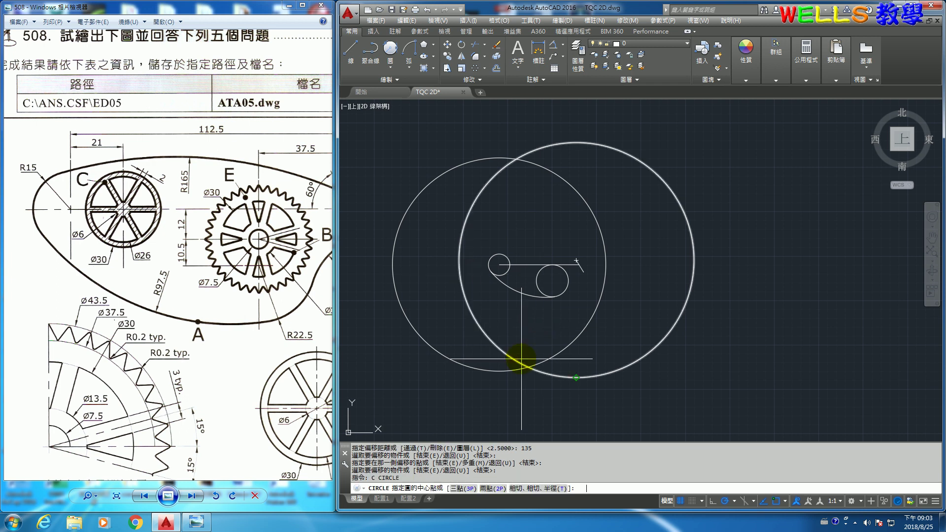
click(528, 366)
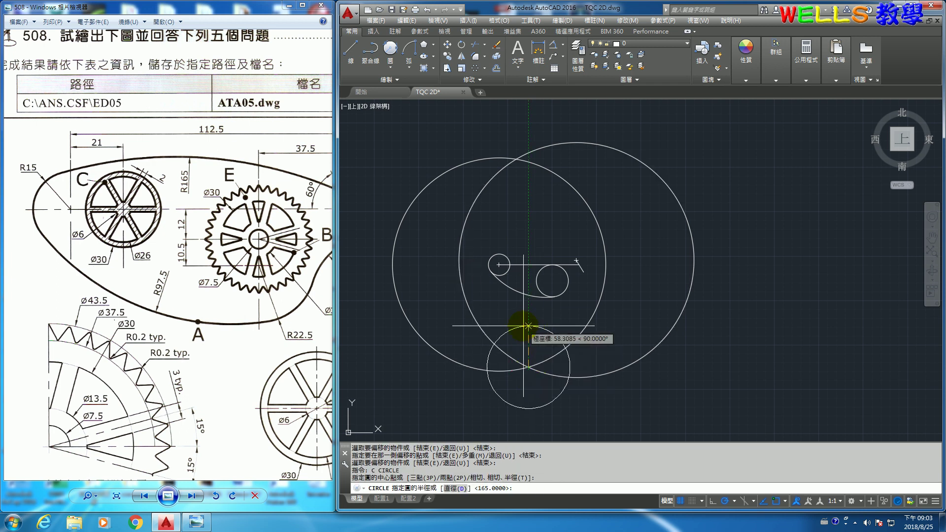
text(165)
key(Return)
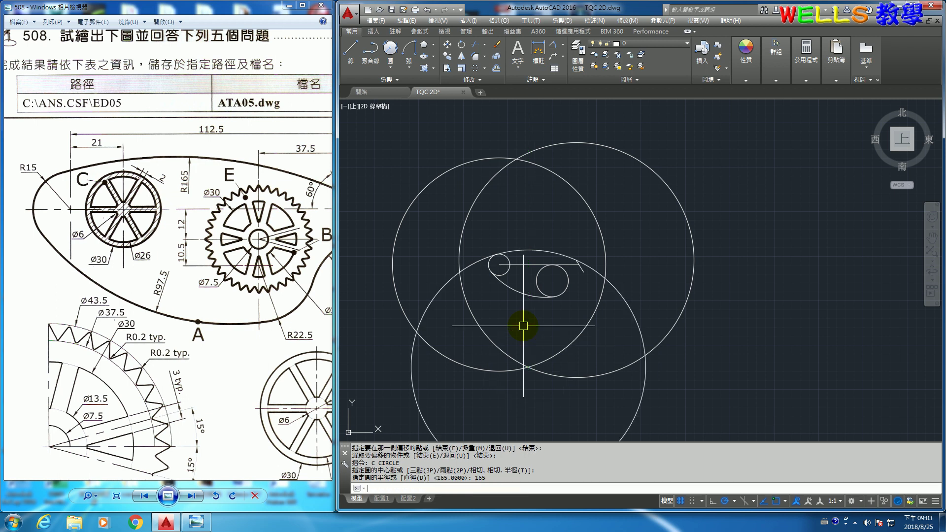
click(538, 148)
click(513, 159)
click(431, 142)
key(Delete)
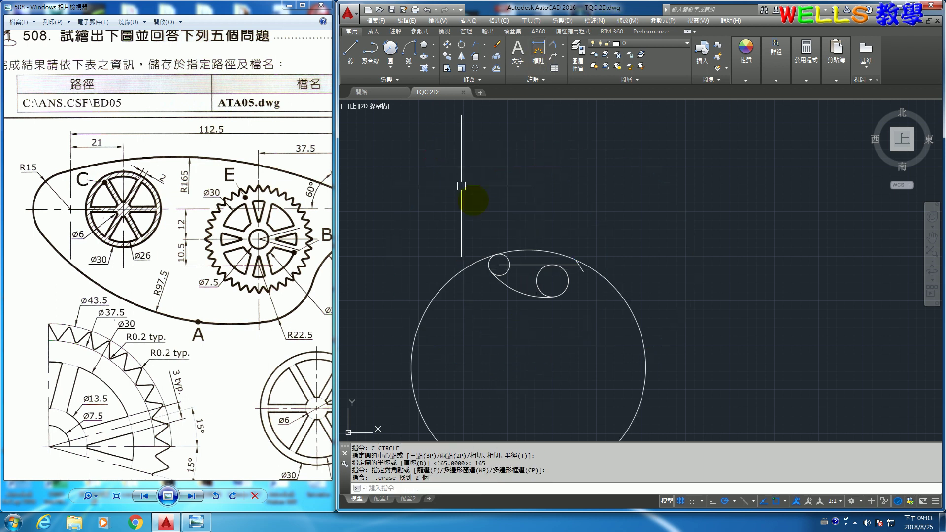
scroll(585, 314, up, 2)
text(tr)
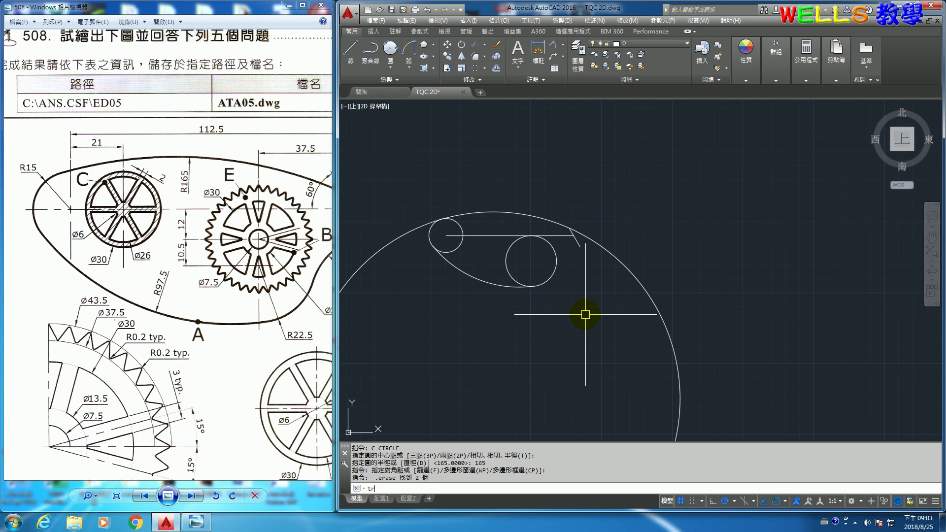
Trim the R165 circle down to the upper arc between the left circle and slanted line.
key(Return)
click(460, 228)
click(579, 248)
key(Return)
click(624, 270)
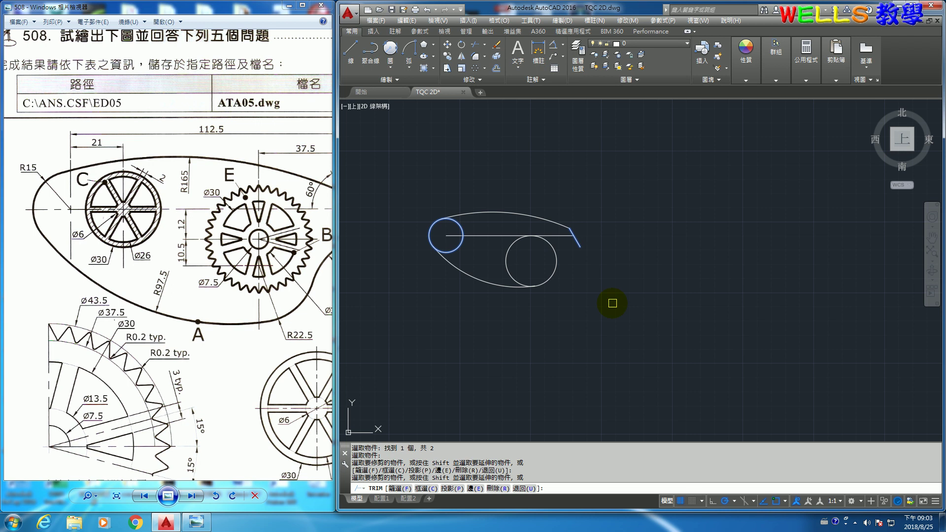
key(Return)
drag(259, 271, 178, 280)
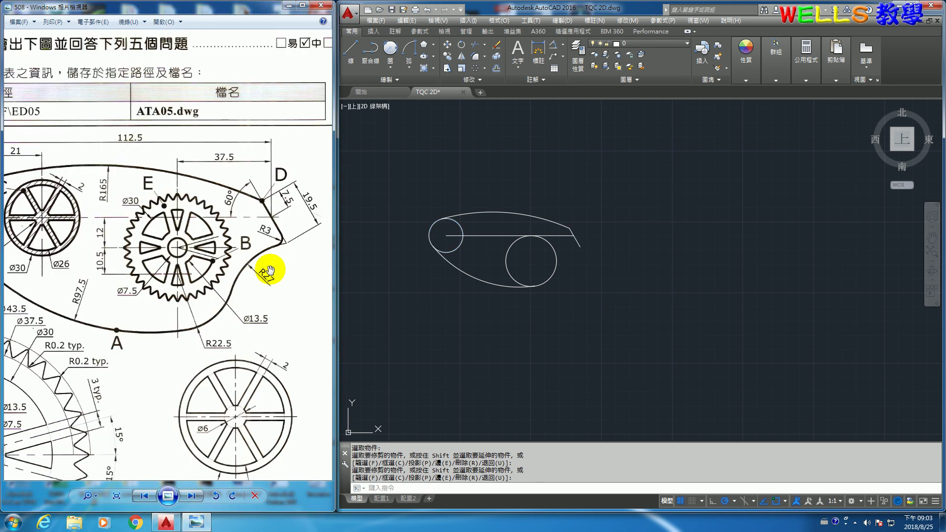
Draw an R27 helper circle at the slanted line's lower end and offset the middle circle by 27.
scroll(599, 297, up, 2)
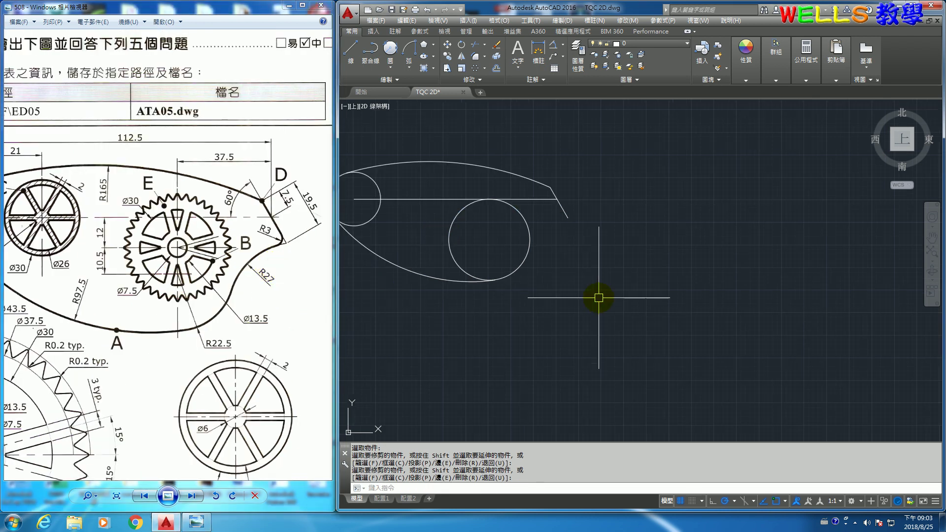
text(c)
text(C)
key(Return)
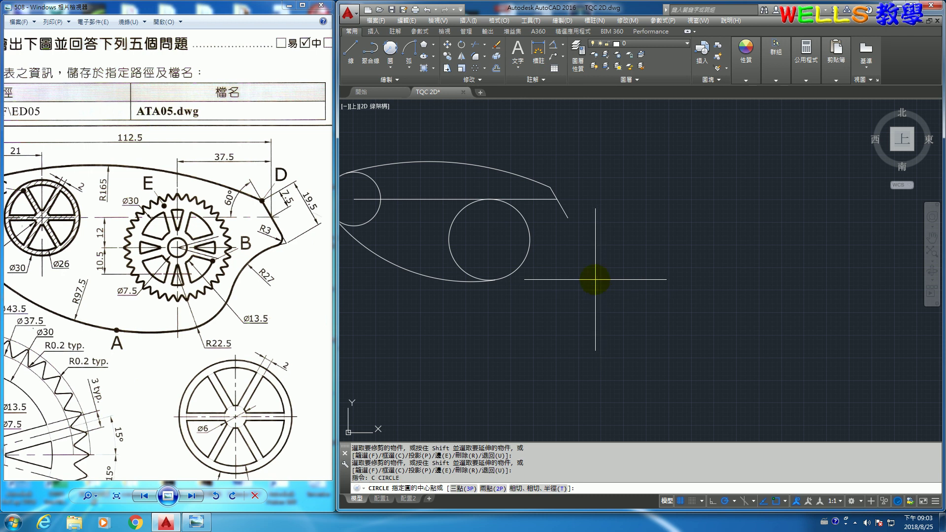
click(567, 217)
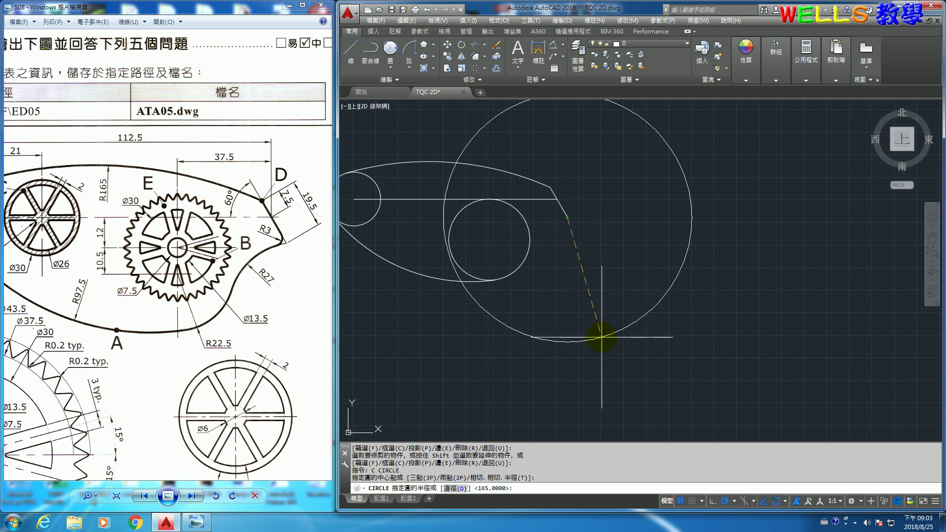
text(27)
key(Return)
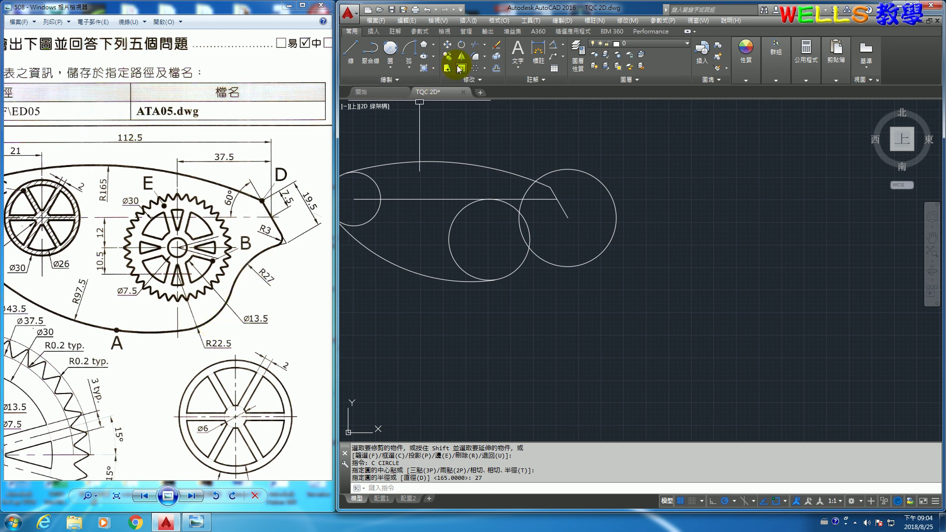
click(496, 70)
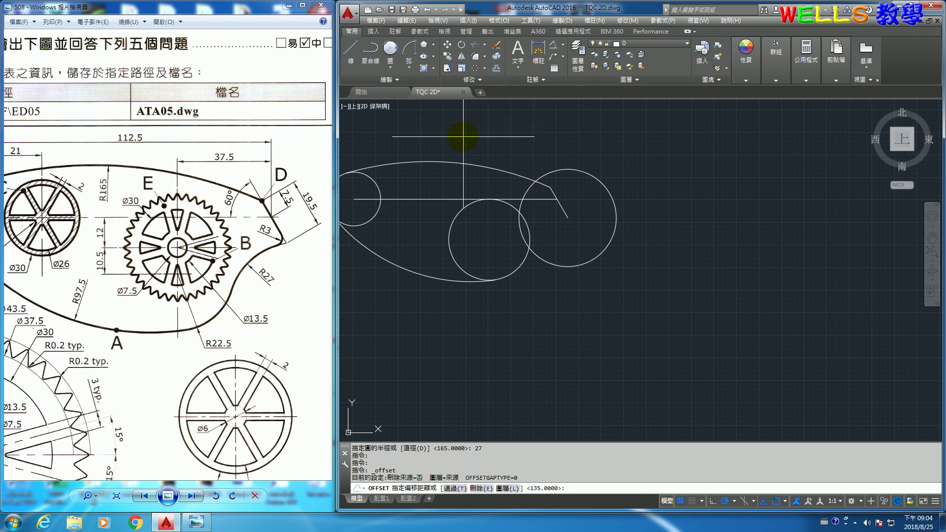
text(27)
key(Return)
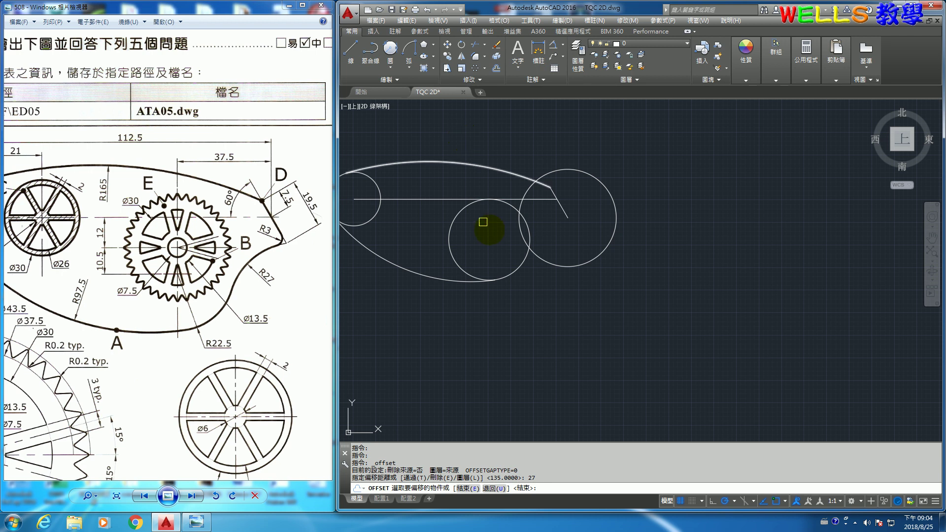
click(517, 270)
click(579, 303)
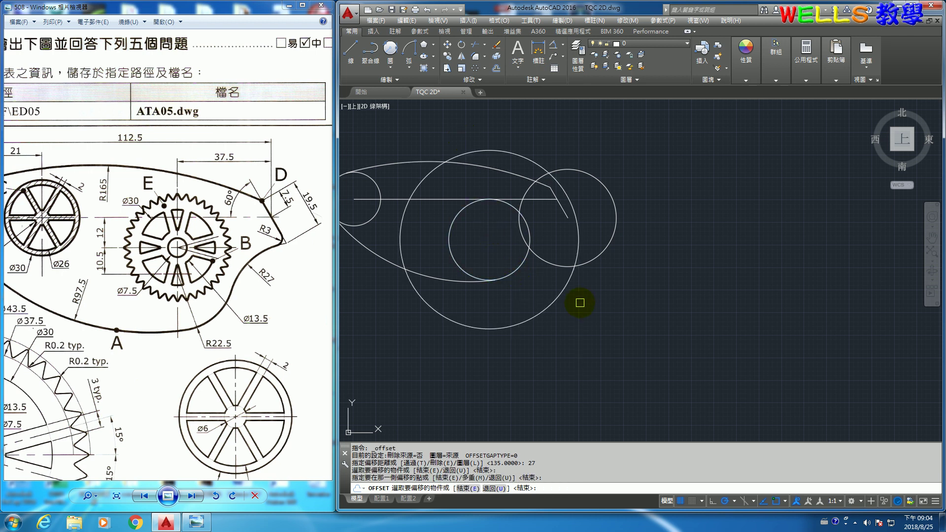
key(Return)
key(Return)
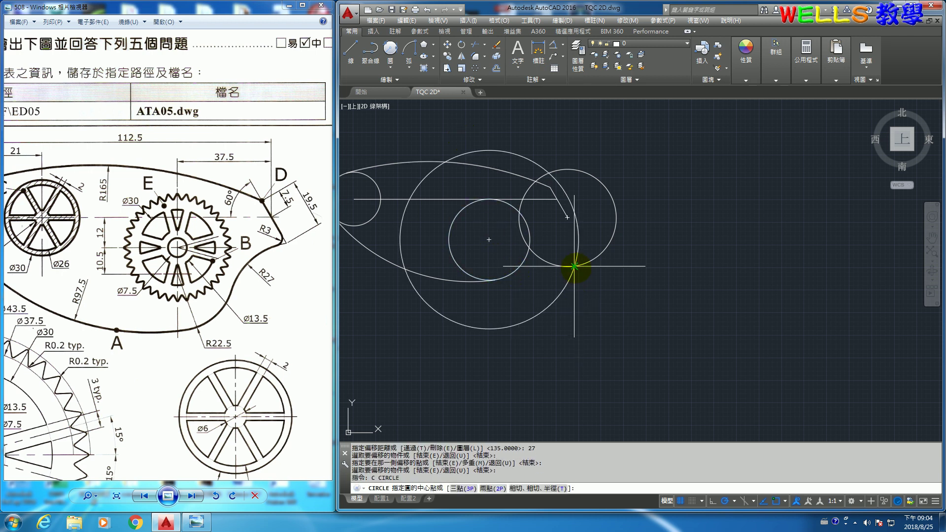
Draw the R27 circle at the helpers' crossing, delete the helpers, and trim it to an arc.
click(574, 266)
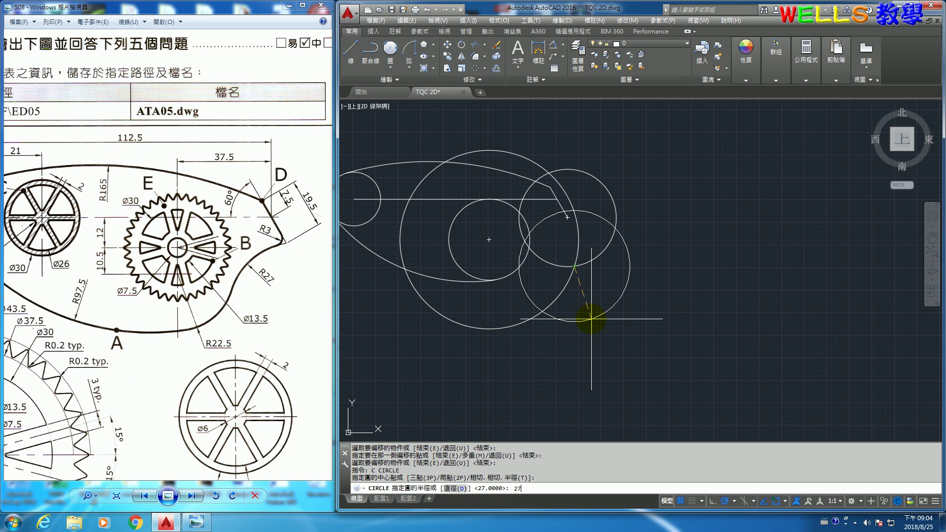
key(Return)
click(591, 149)
click(547, 180)
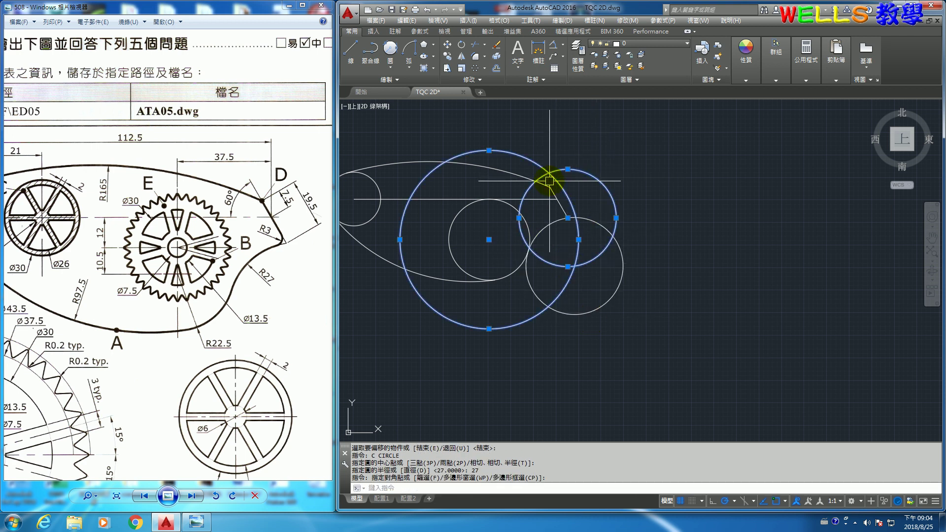
key(Delete)
key(Return)
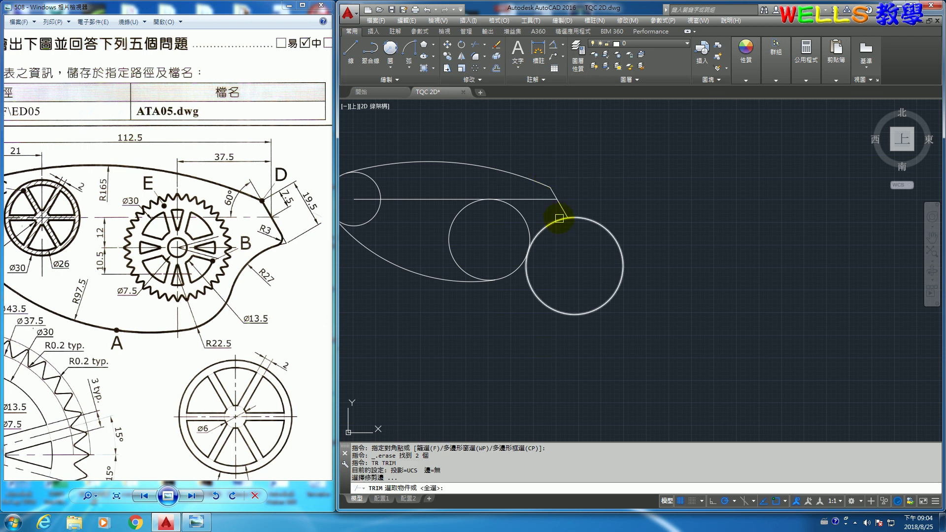
key(Return)
click(565, 319)
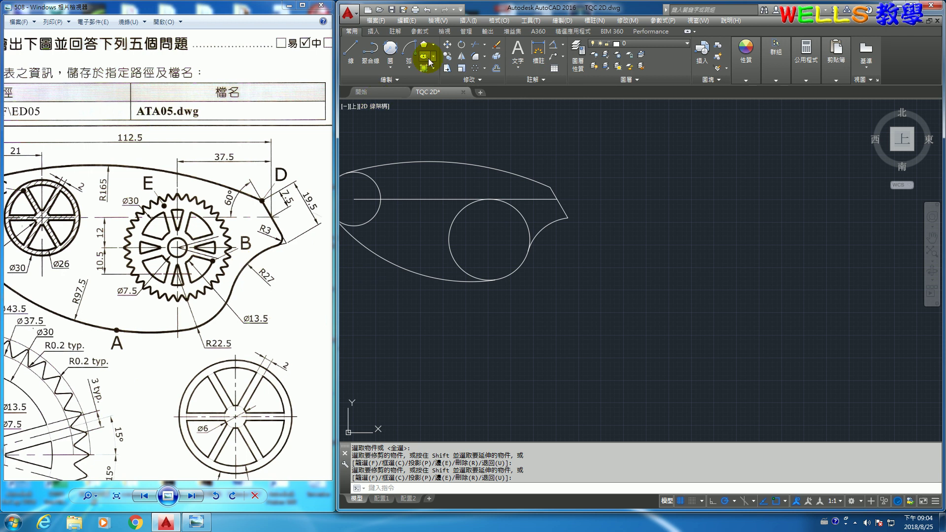
Round the tip corner between the slanted line and arc with a radius-3 fillet.
click(477, 61)
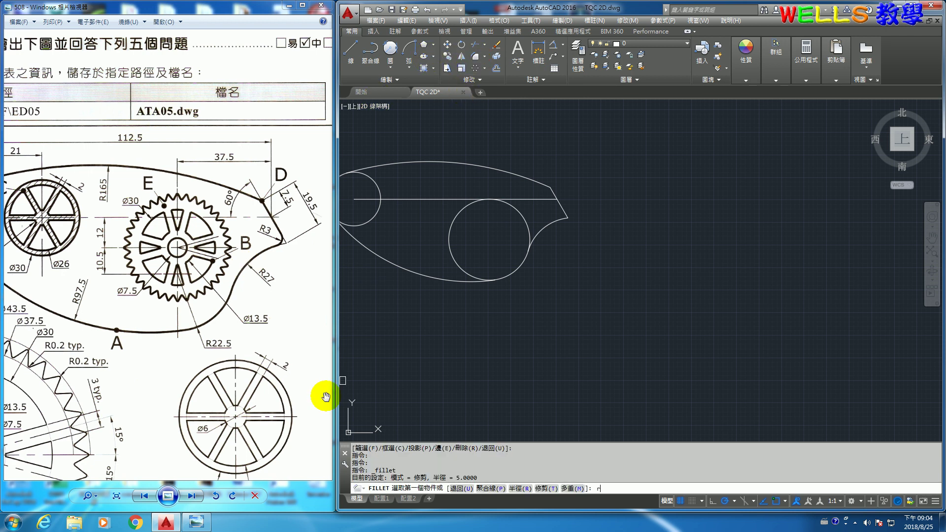
key(Return)
text(3)
key(Return)
scroll(564, 244, up, 5)
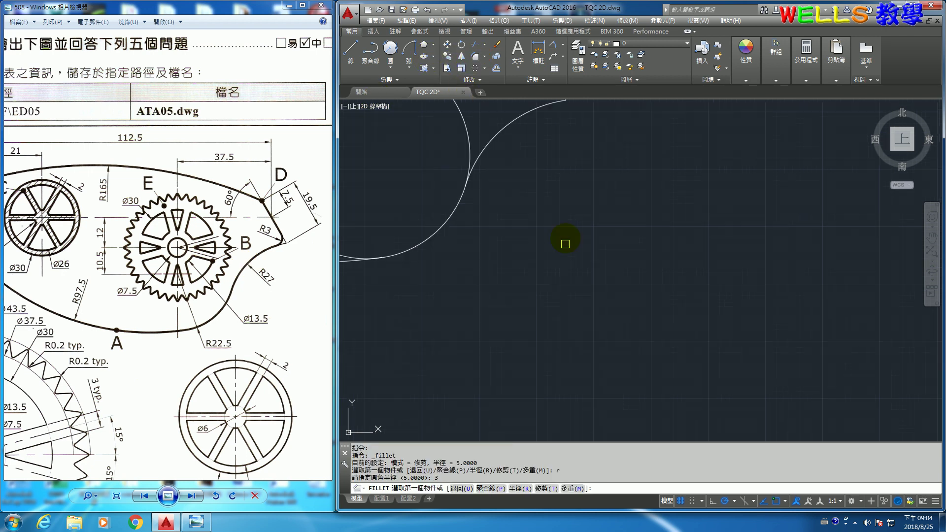
scroll(627, 365, down, 3)
click(639, 267)
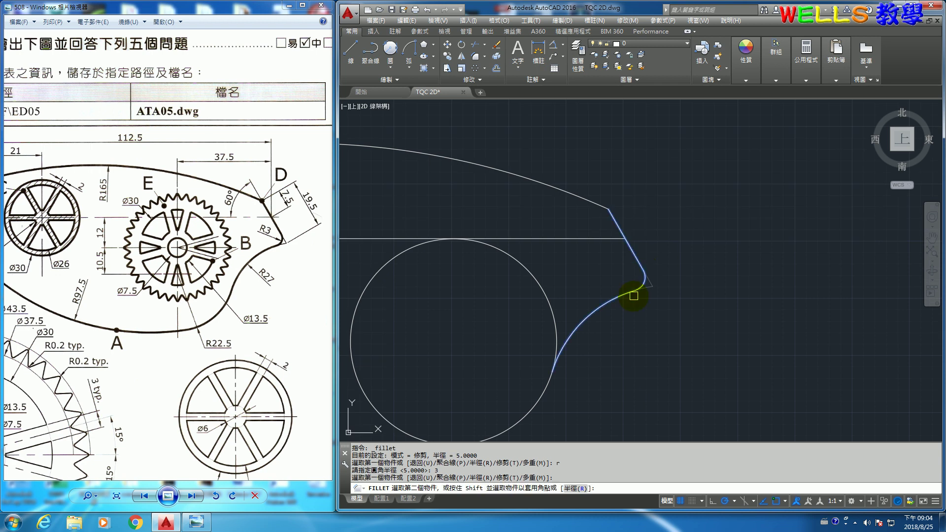
click(632, 292)
key(Return)
scroll(606, 386, down, 2)
middle_drag(605, 386, 711, 342)
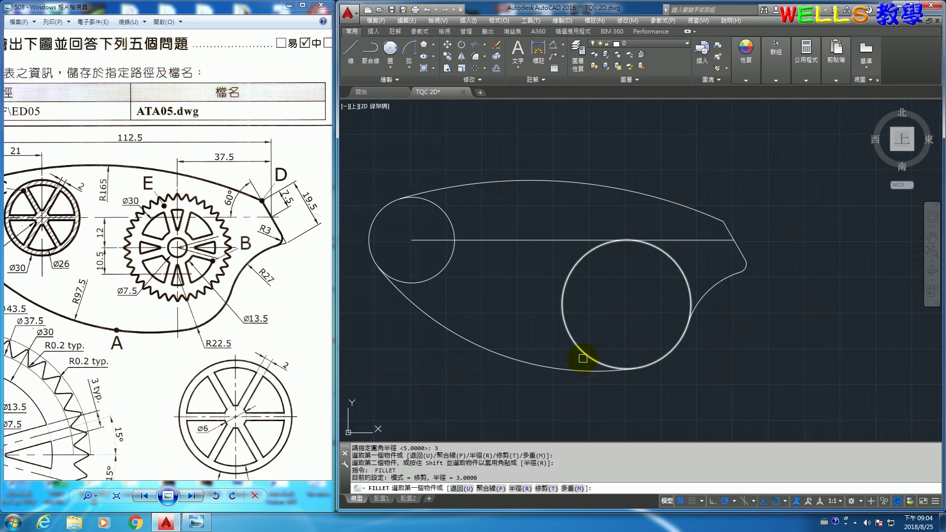
text(tr)
key(Return)
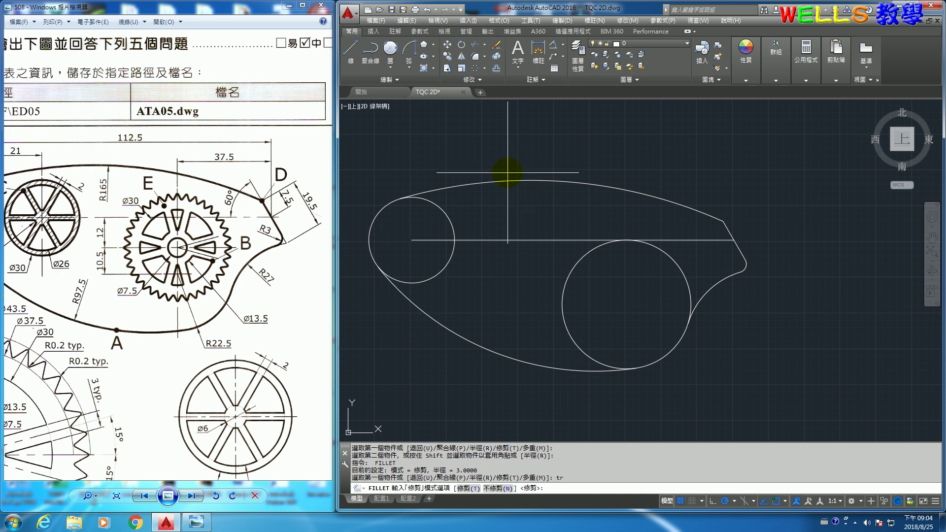
key(Escape)
Trim the inner parts of the left and right circles using the outline arcs as edges.
key(Return)
click(501, 183)
click(493, 344)
click(703, 296)
key(Return)
click(677, 270)
click(436, 272)
key(Return)
scroll(449, 363, down, 2)
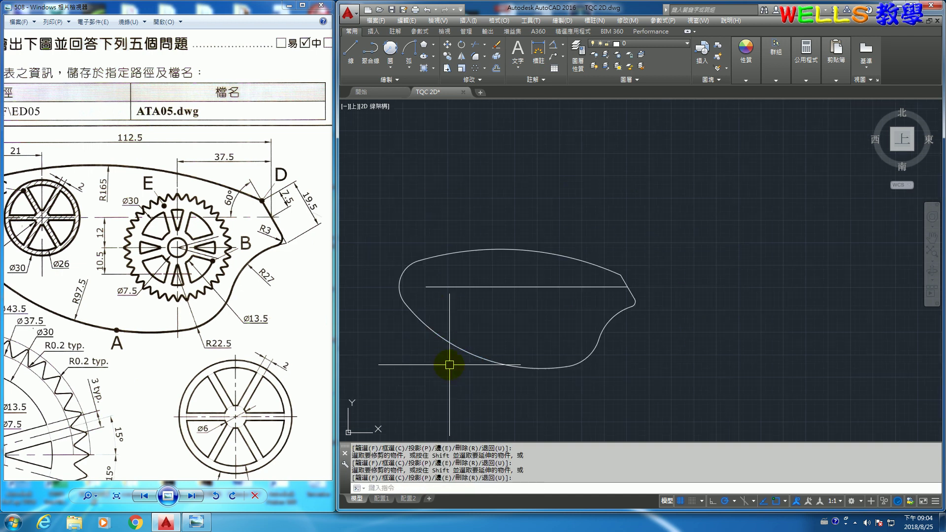
drag(217, 295, 252, 289)
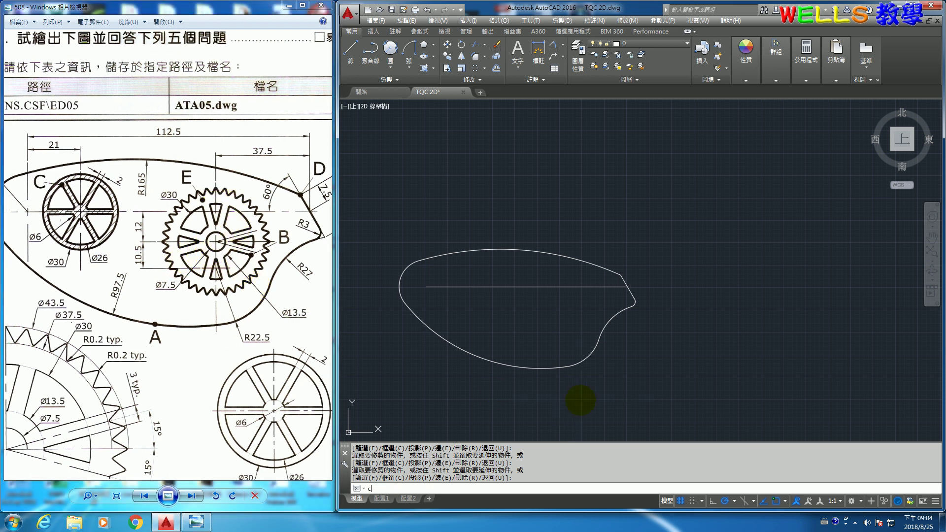
Place a Ø7.5 circle tracked 37.5 left and 12 down from the centre line's right end.
key(Return)
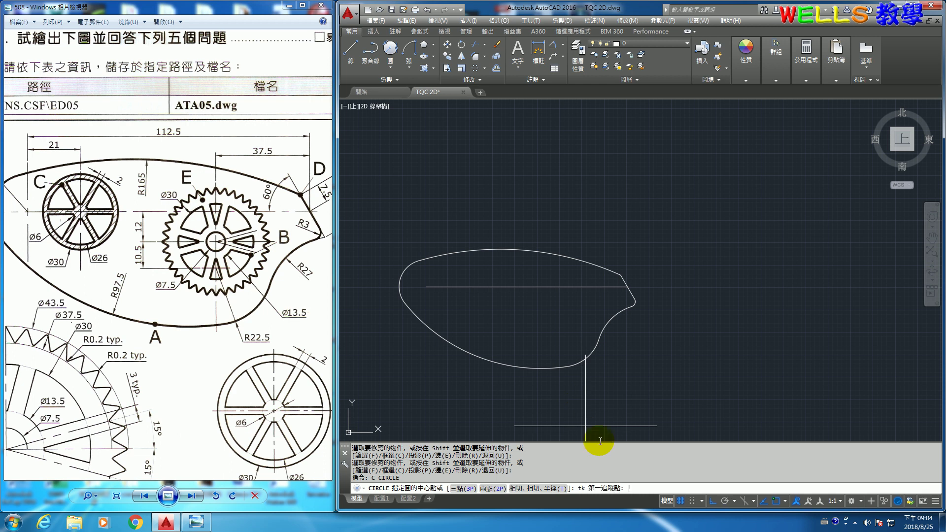
scroll(626, 286, up, 4)
click(607, 277)
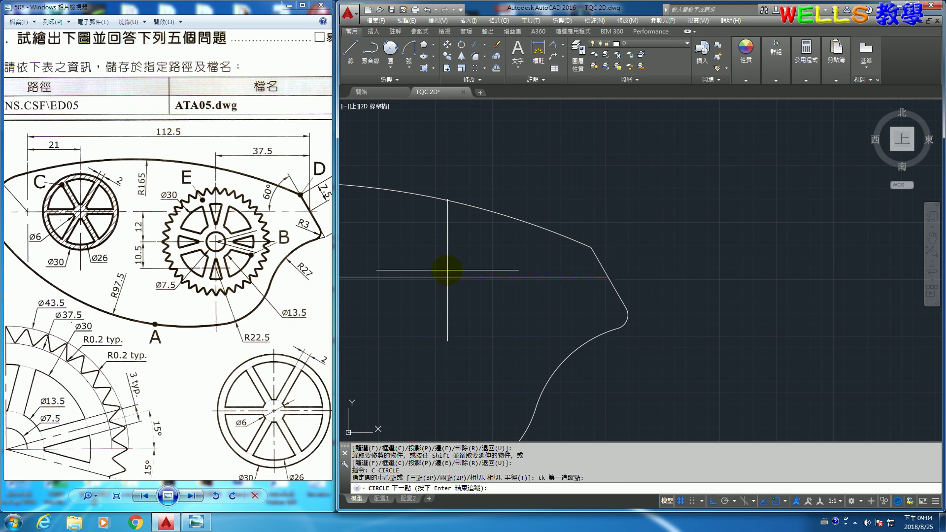
middle_drag(456, 300, 547, 316)
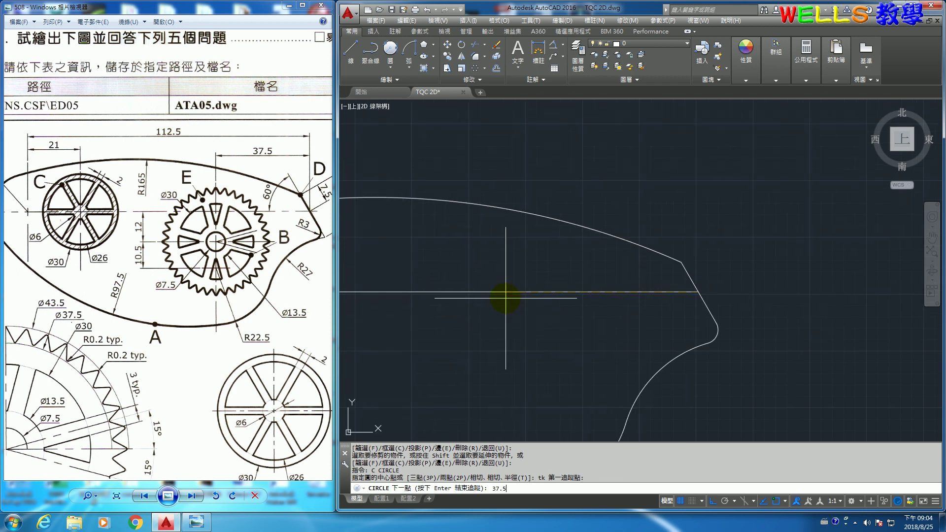
key(Return)
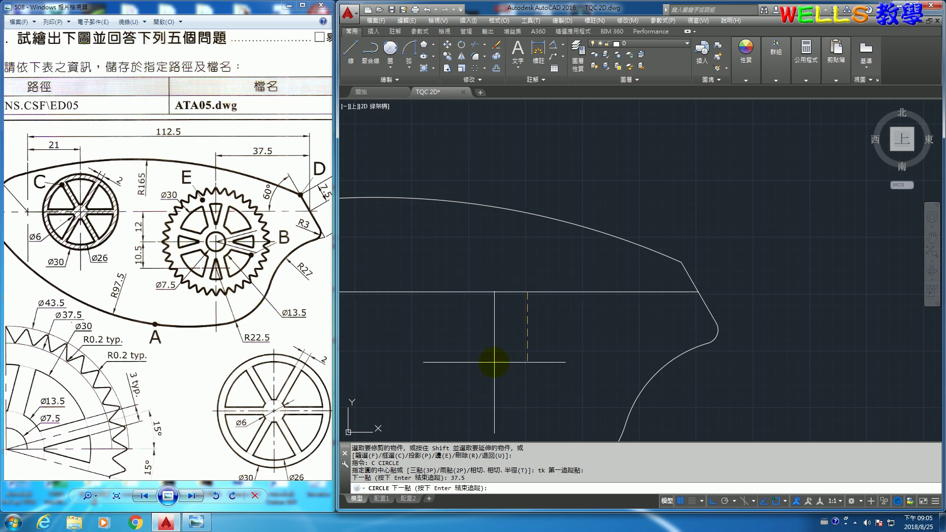
text(12)
key(Return)
key(Return)
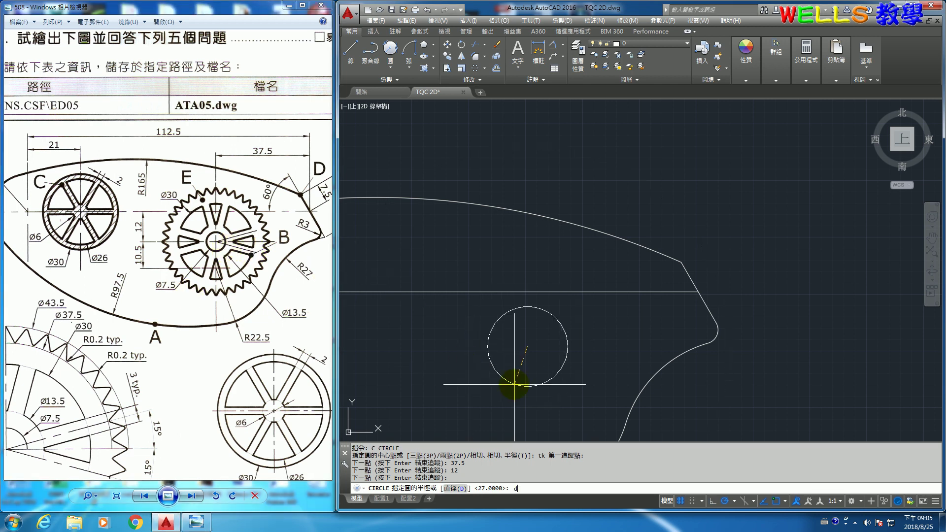
key(Return)
key(Return)
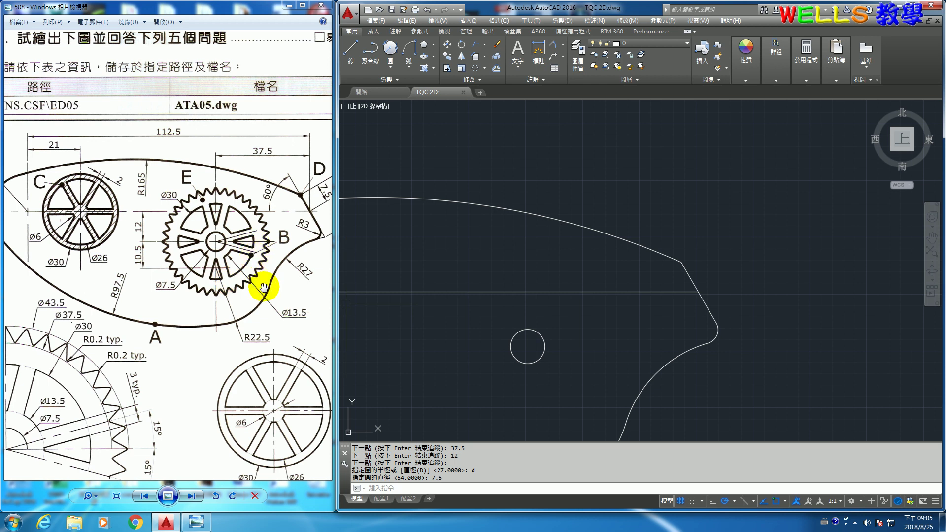
mouse_move(169, 401)
mouse_down()
mouse_move(228, 277)
mouse_move(237, 289)
mouse_move(211, 264)
mouse_up()
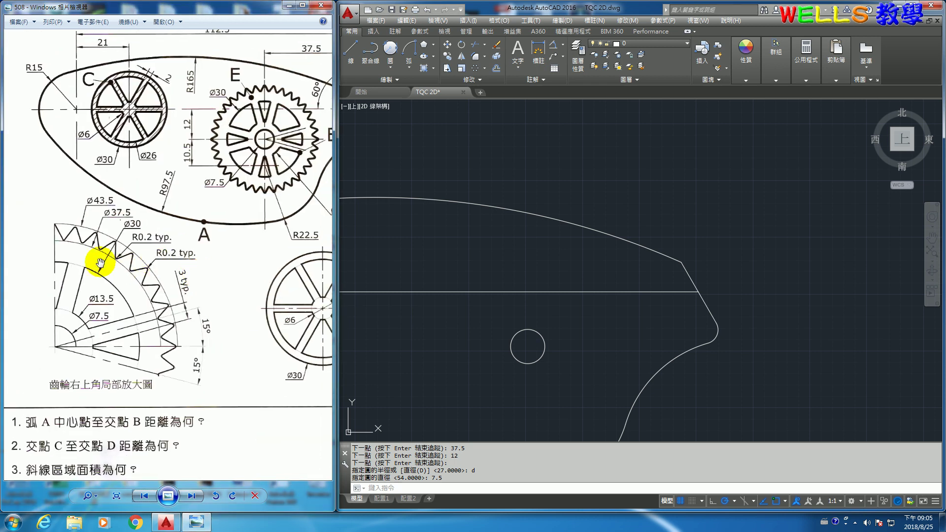
Draw Ø43.5 and Ø37.5 circles concentric with wheel E's Ø7.5 hole.
click(450, 389)
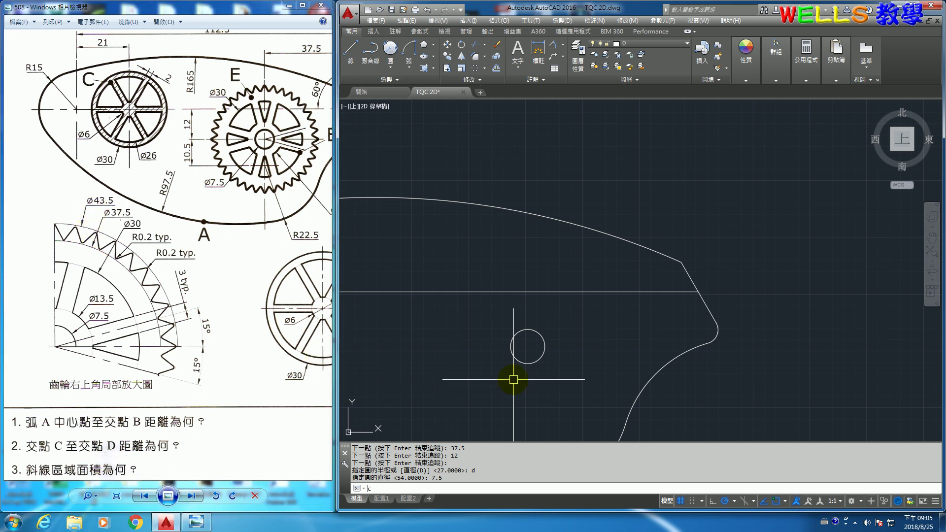
key(Return)
click(528, 346)
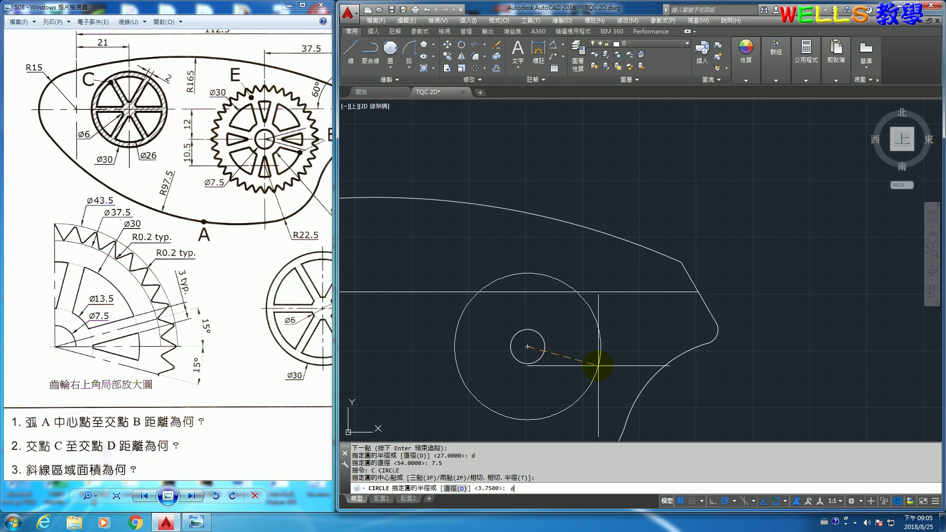
key(Return)
key(Return)
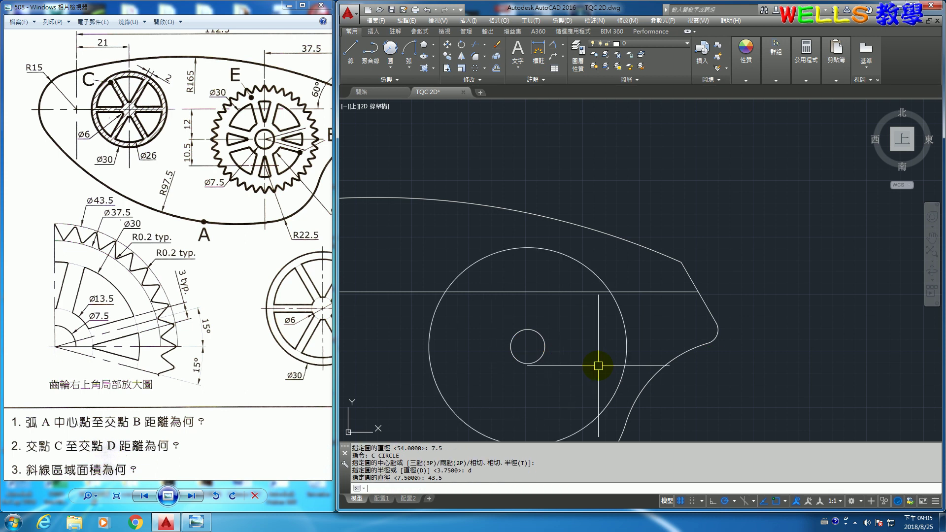
key(Return)
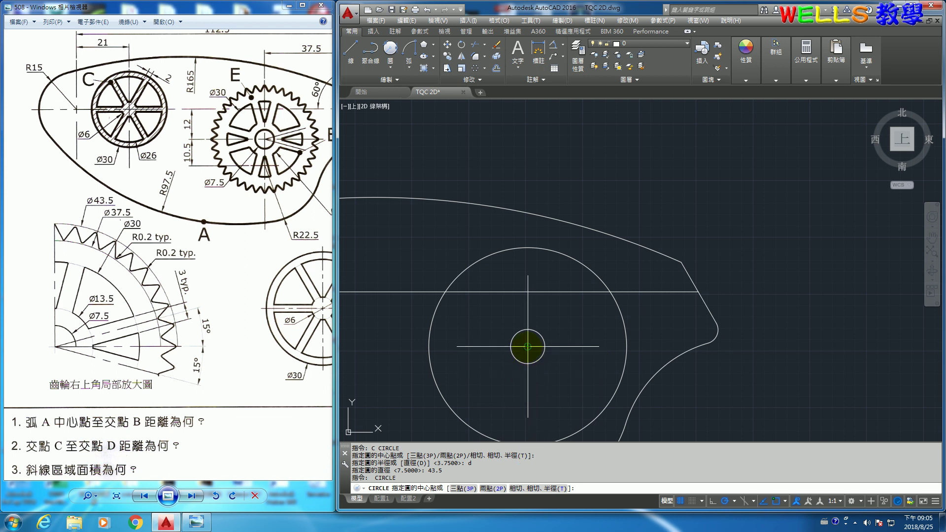
click(527, 347)
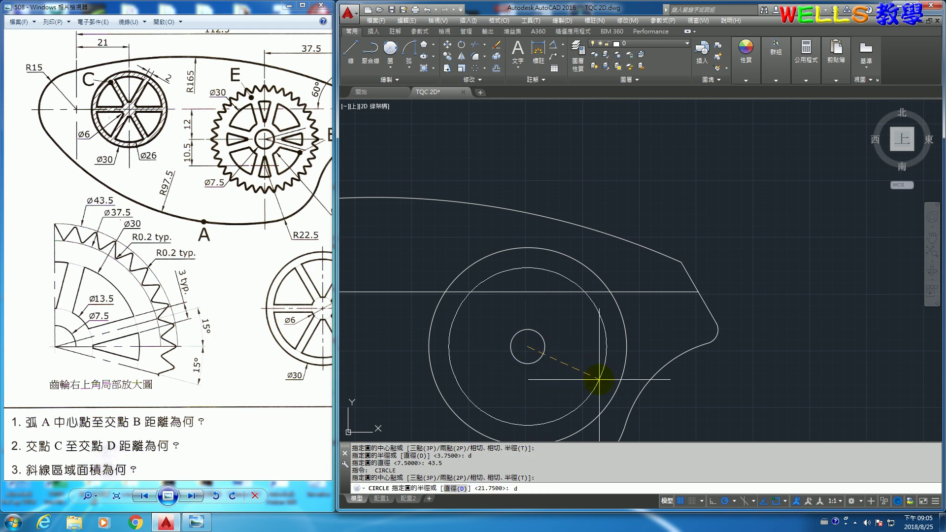
key(Return)
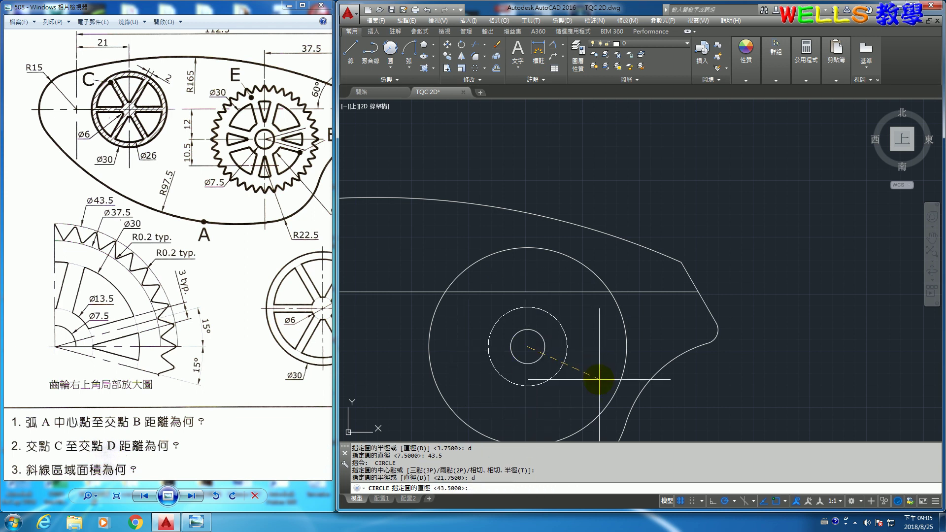
text(37.5)
key(Return)
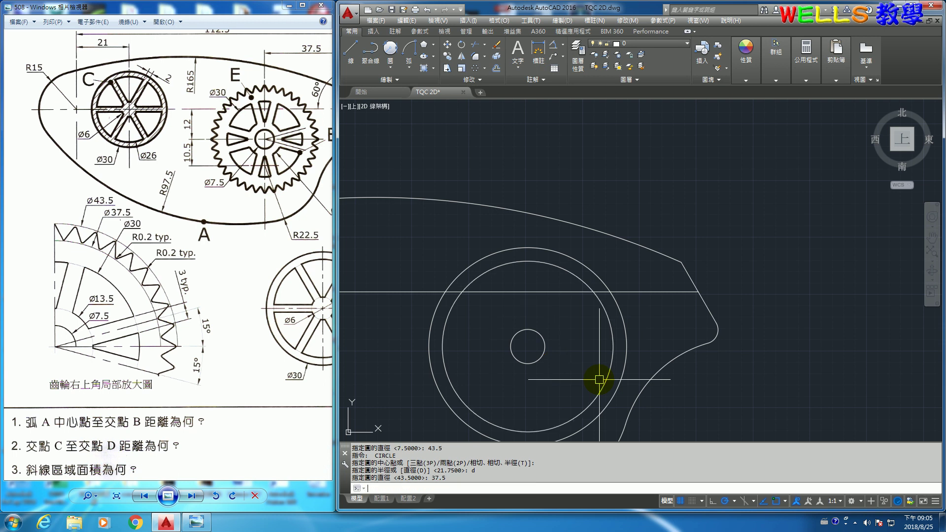
click(566, 293)
scroll(513, 331, down, 2)
scroll(502, 320, down, 2)
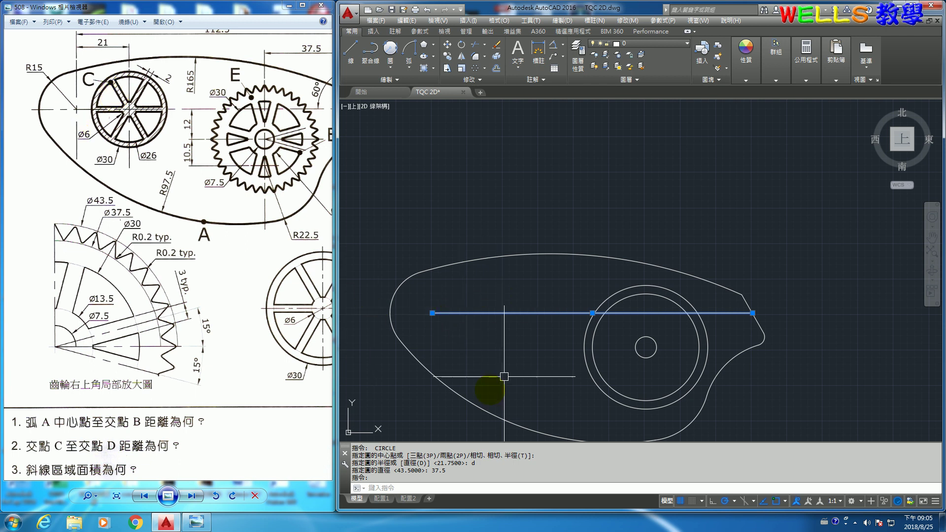
Erase the long horizontal centre line through wheel E.
key(Delete)
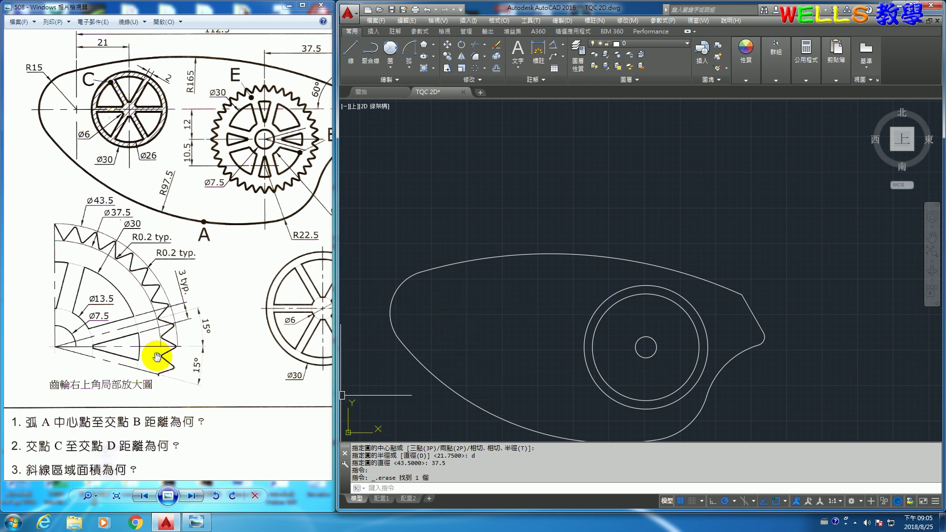
drag(160, 354, 171, 316)
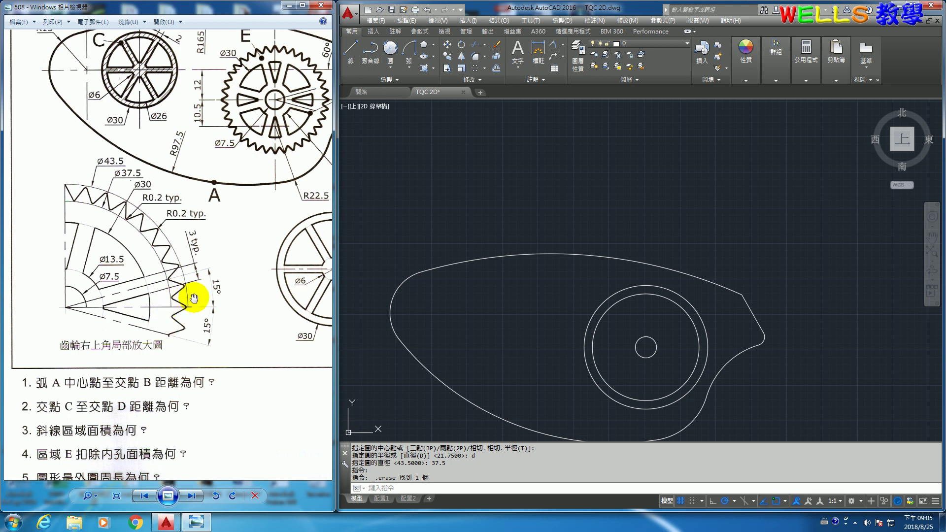
scroll(629, 337, down, 1)
scroll(644, 348, up, 2)
middle_drag(644, 348, 571, 359)
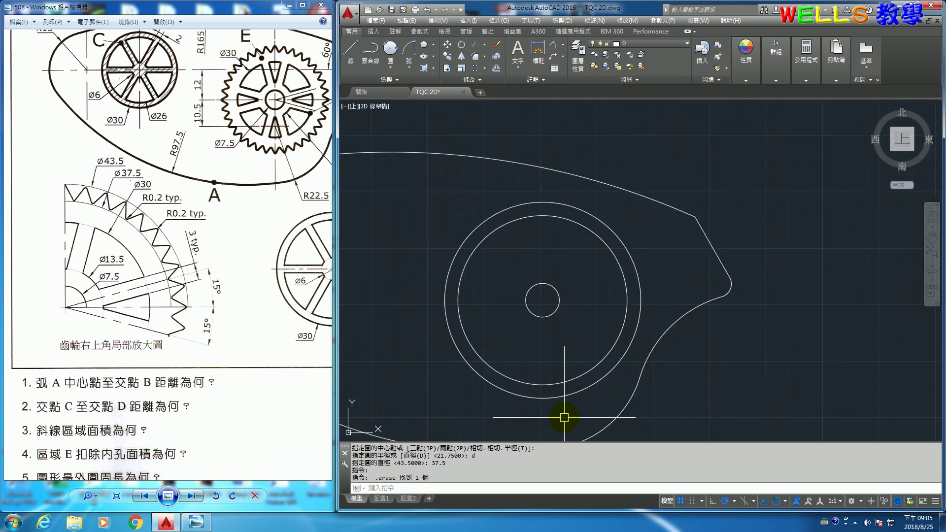
text(l)
Draw a horizontal radial line from wheel E's centre to the Ø43.5 circle.
key(Return)
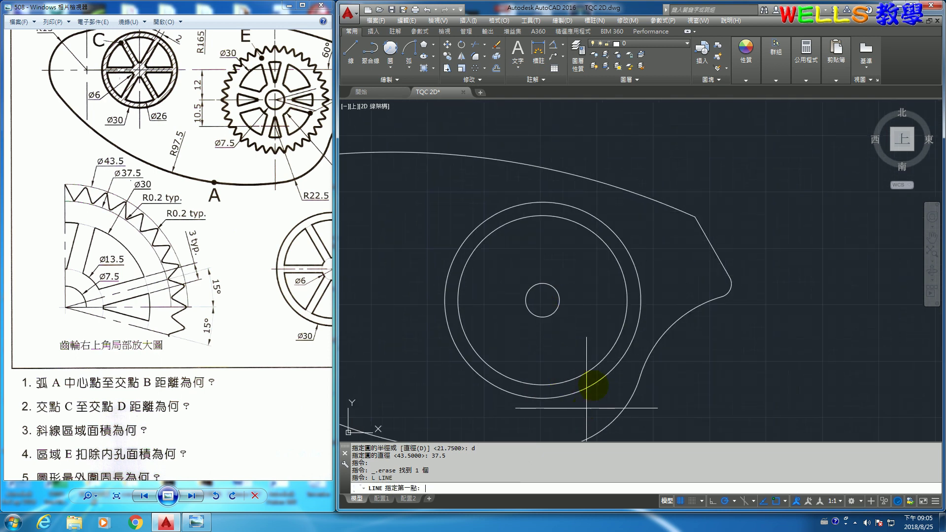
click(542, 300)
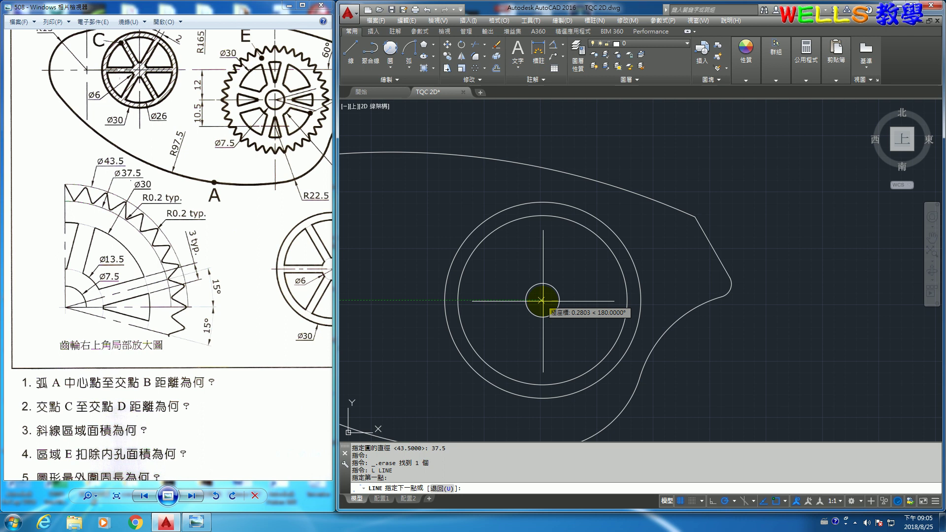
click(639, 300)
key(Return)
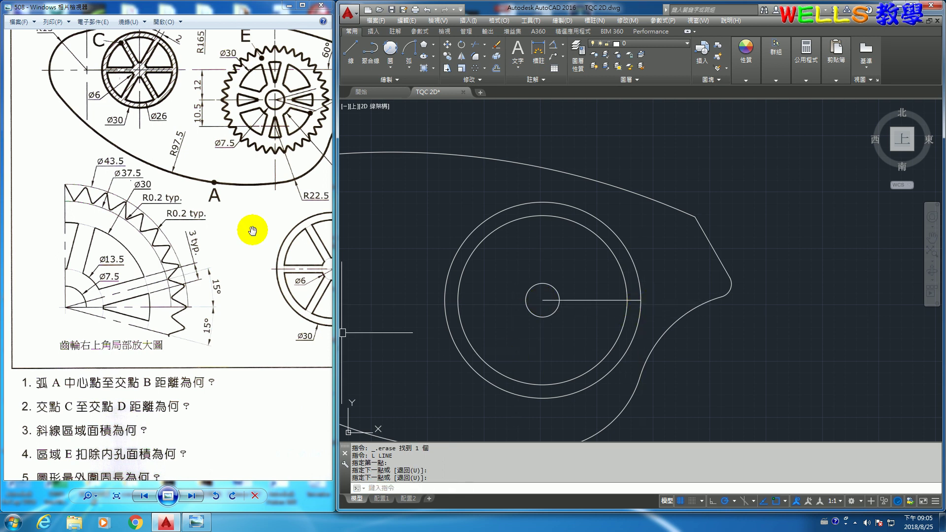
scroll(116, 342, down, 1)
scroll(163, 338, up, 1)
scroll(170, 341, up, 1)
scroll(173, 342, up, 1)
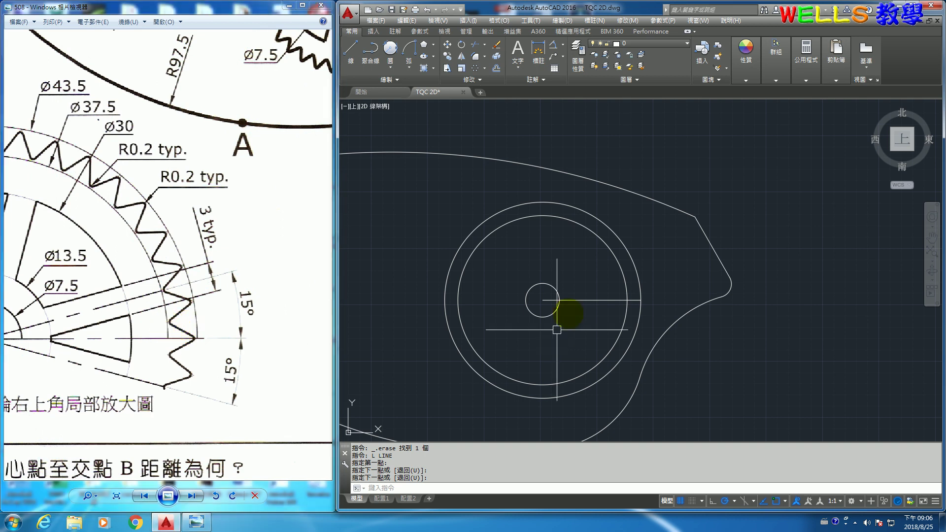
Rotate a copy of the radial line about wheel E's centre, keeping the original.
key(Return)
click(582, 300)
click(542, 300)
right_click(542, 299)
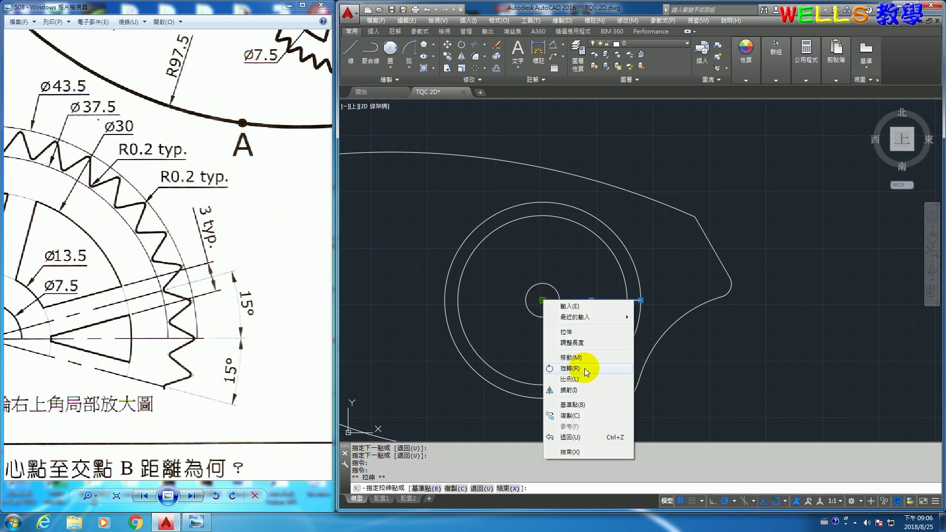
click(584, 366)
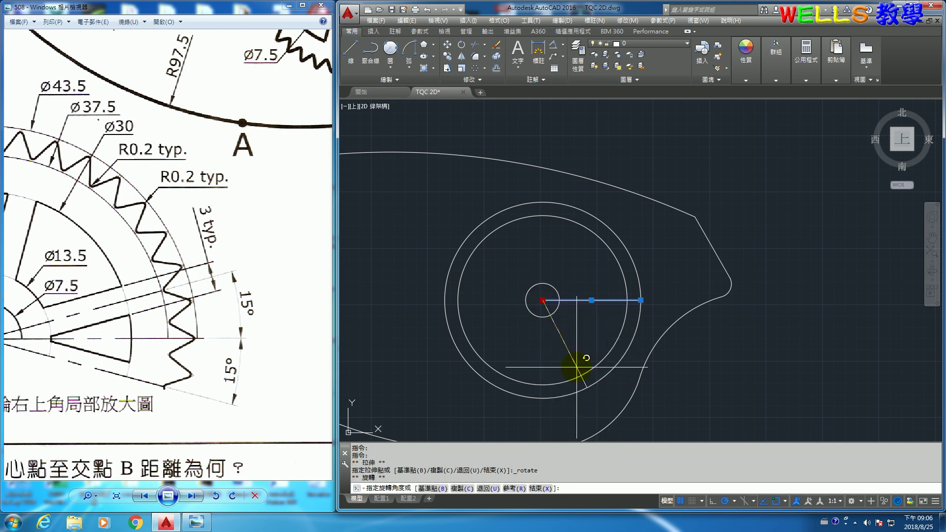
text(c)
key(Return)
key(Return)
key(Escape)
key(Escape)
scroll(628, 310, up, 2)
scroll(605, 272, up, 3)
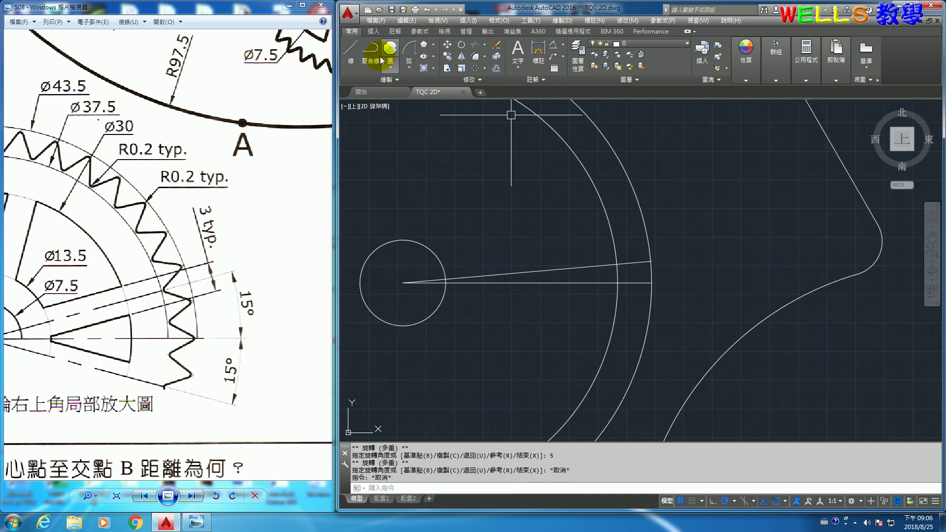
Draw a slanted tooth flank line between the Ø37.5 and Ø43.5 circle intersections.
click(352, 54)
scroll(654, 321, up, 2)
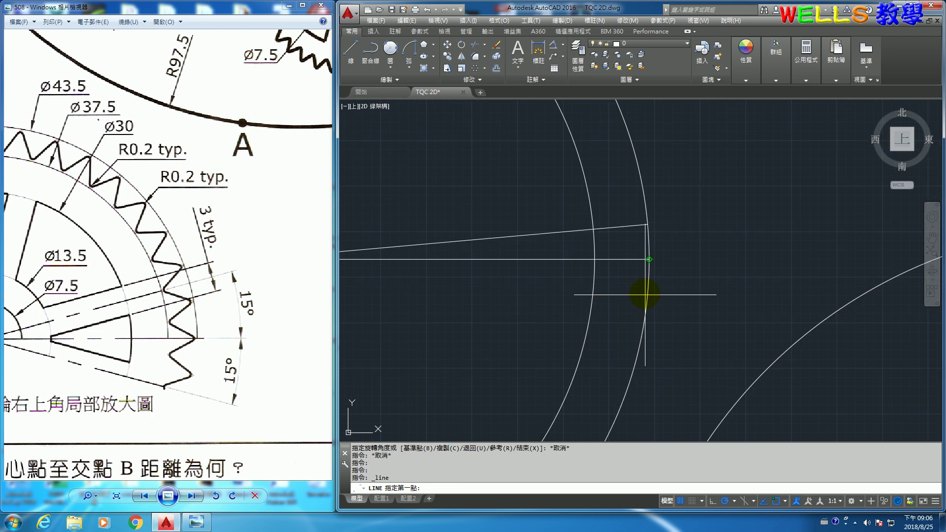
click(649, 259)
click(593, 229)
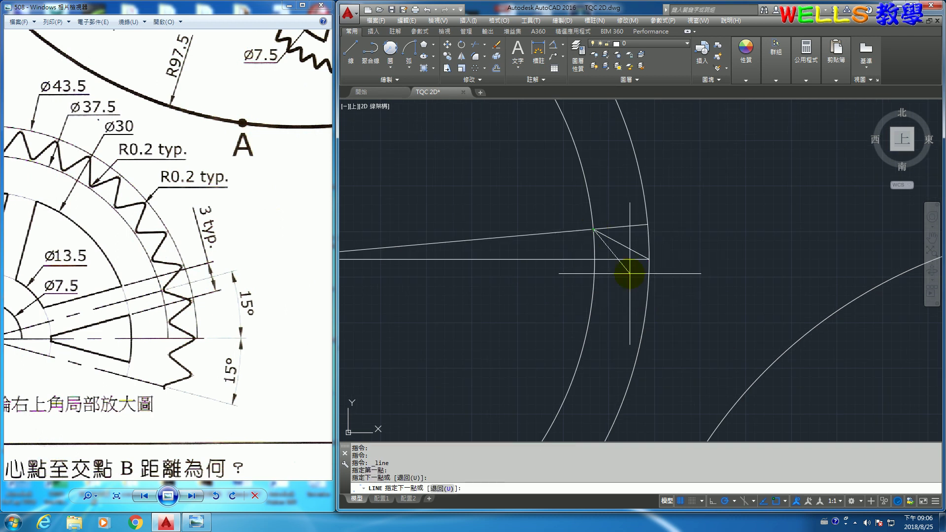
key(Return)
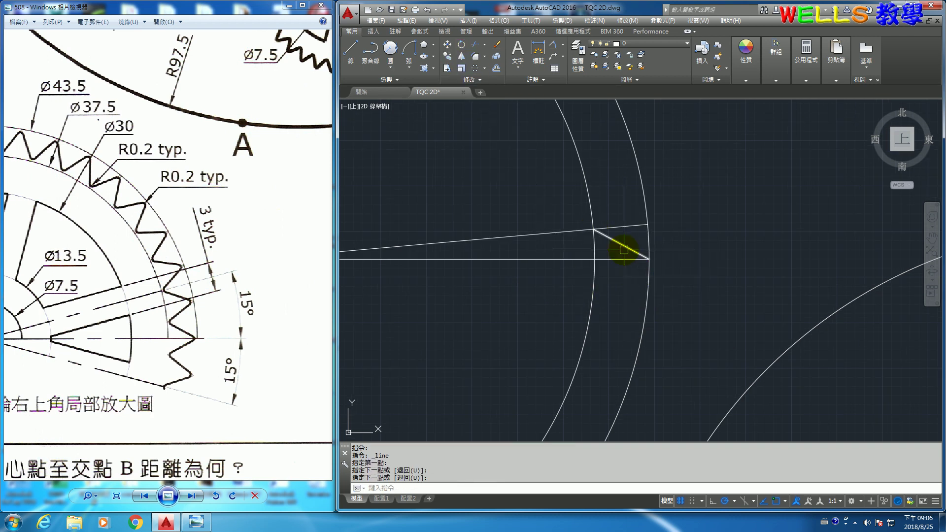
Mirror the flank line across the horizontal axis to form a V-shaped tooth.
click(462, 58)
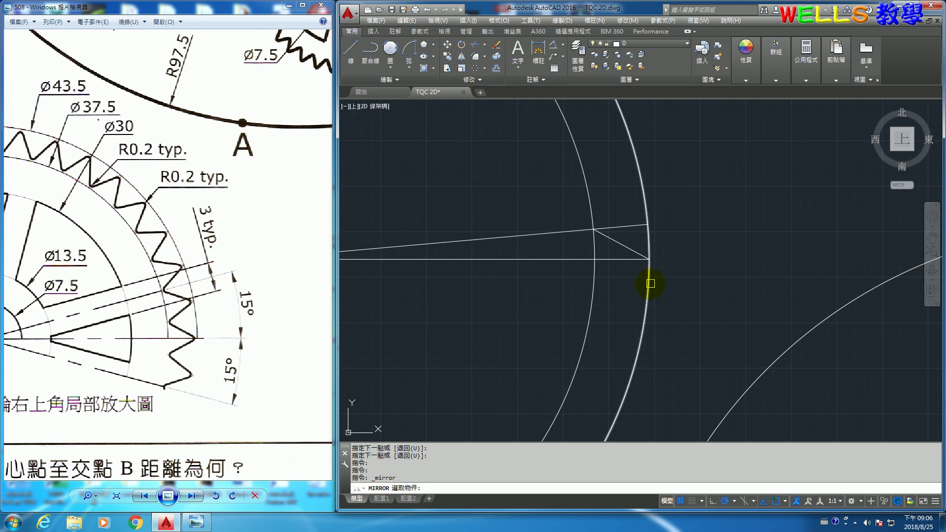
click(624, 246)
key(Return)
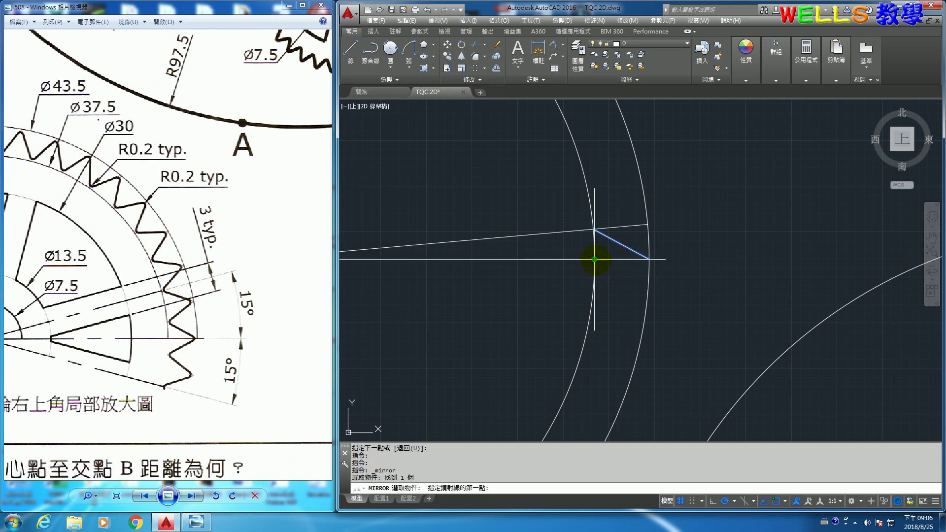
click(594, 259)
click(648, 259)
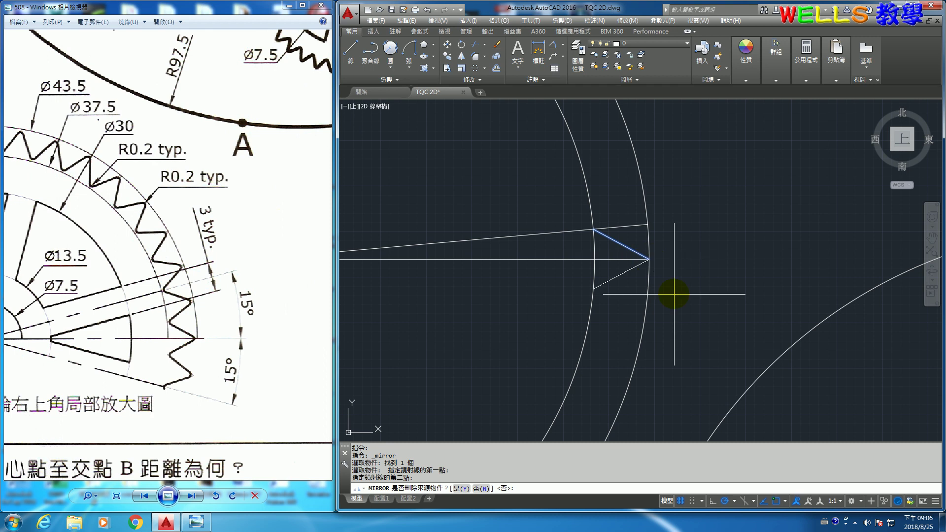
key(Return)
key(Return)
Mirror both flank lines, keeping the originals, to create a second tooth alongside.
click(626, 272)
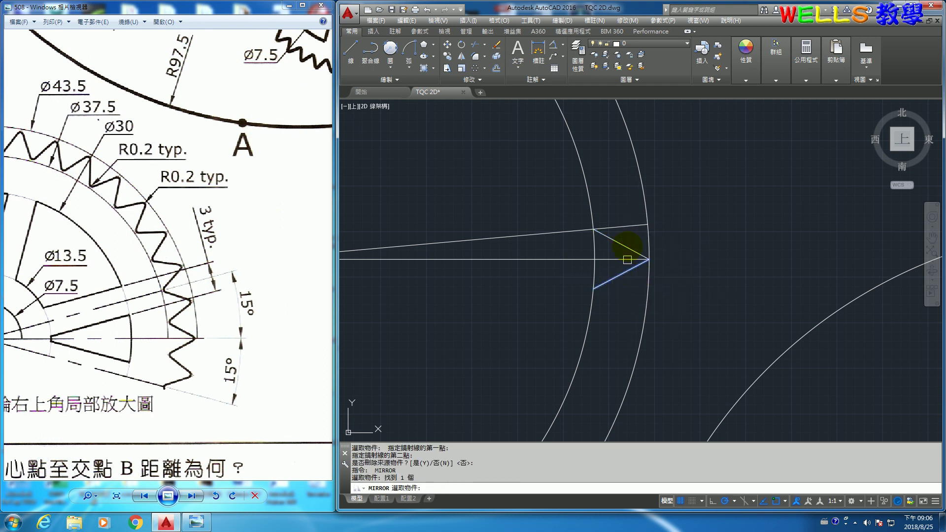
click(621, 246)
key(Return)
click(594, 229)
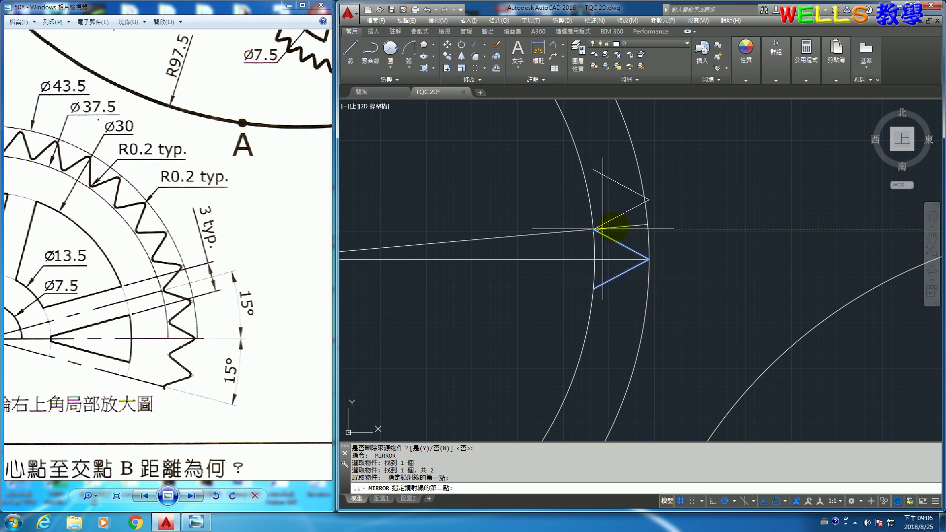
click(646, 224)
key(Return)
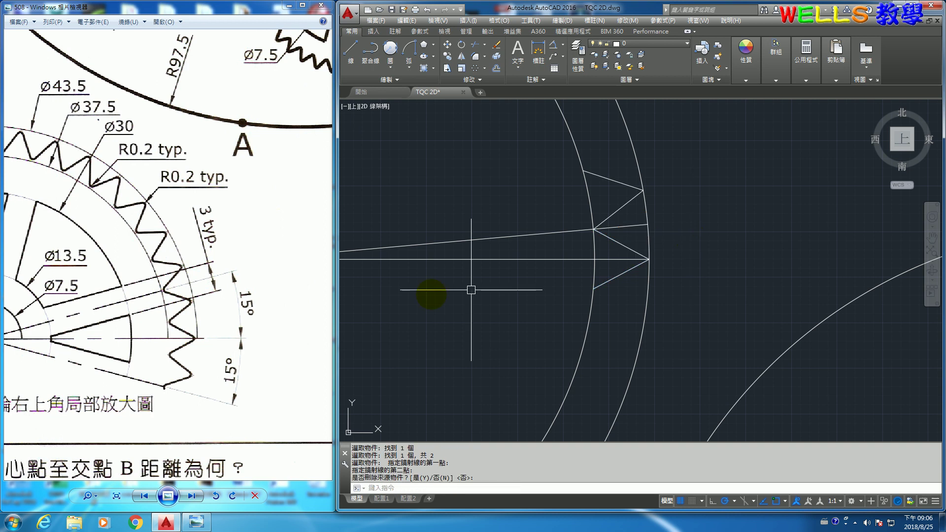
drag(199, 271, 216, 286)
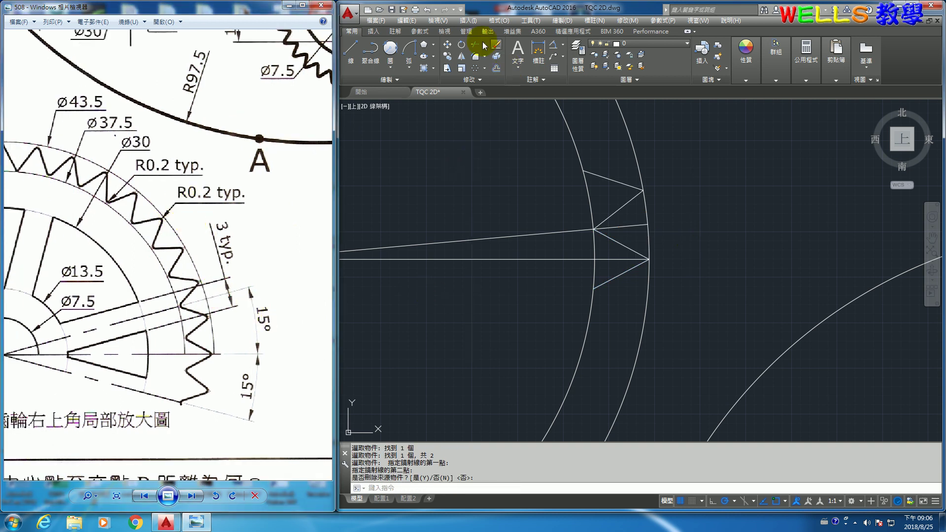
click(476, 58)
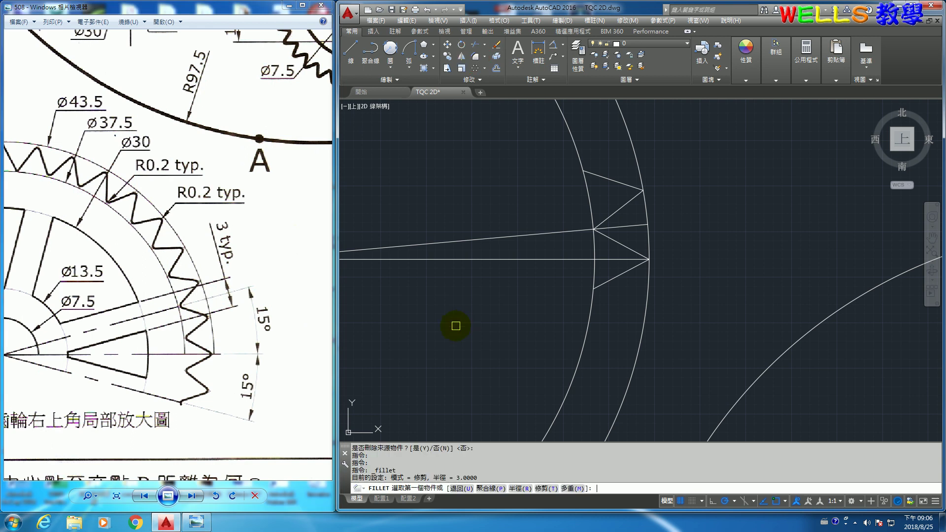
Fillet the tooth tip and root corners with radius 0.2.
text(r)
key(Return)
key(Return)
text(m)
key(Return)
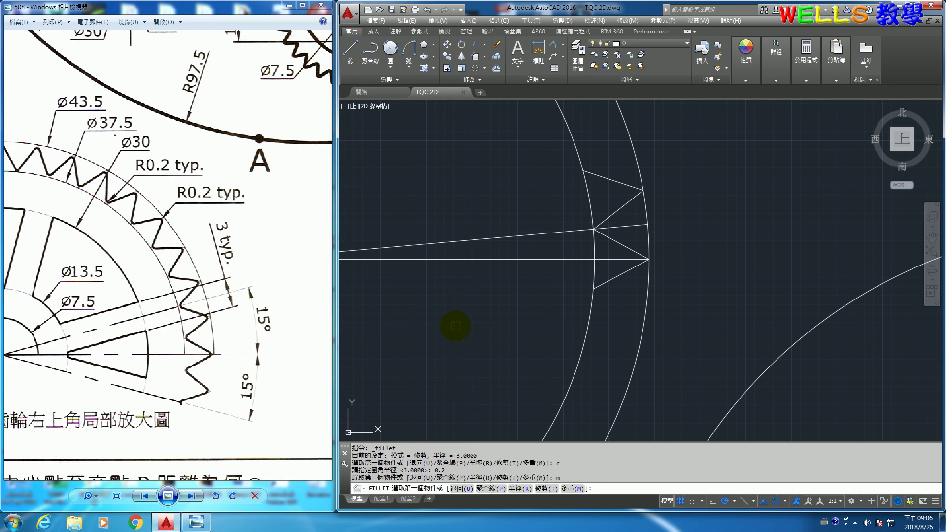
click(630, 249)
click(630, 269)
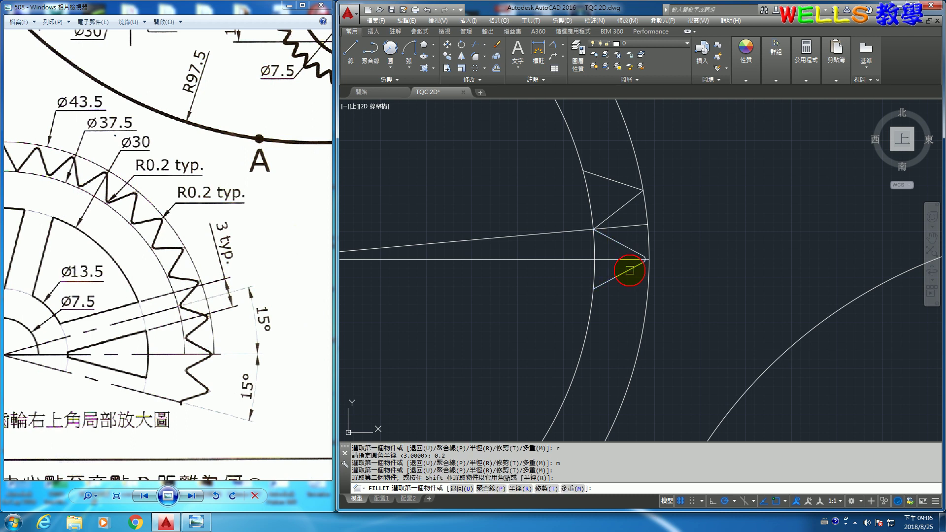
click(609, 216)
click(613, 240)
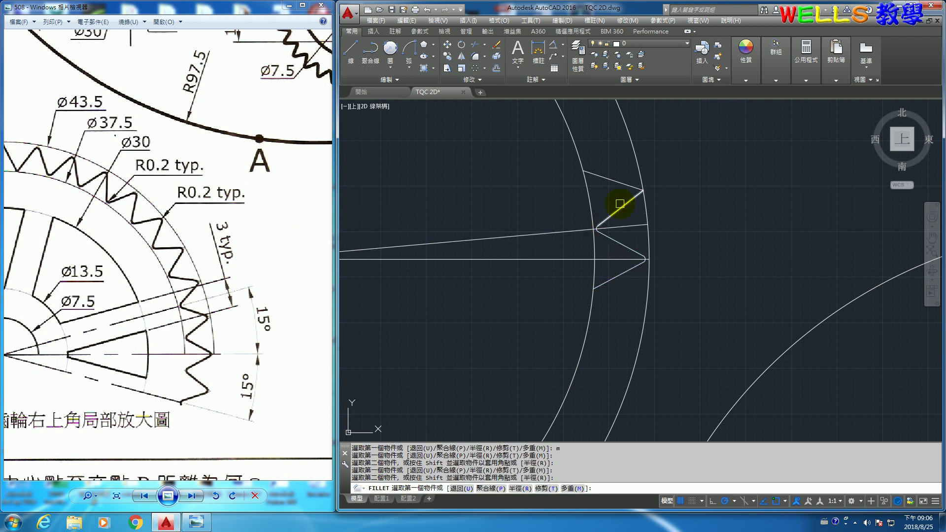
click(628, 185)
click(625, 202)
key(Return)
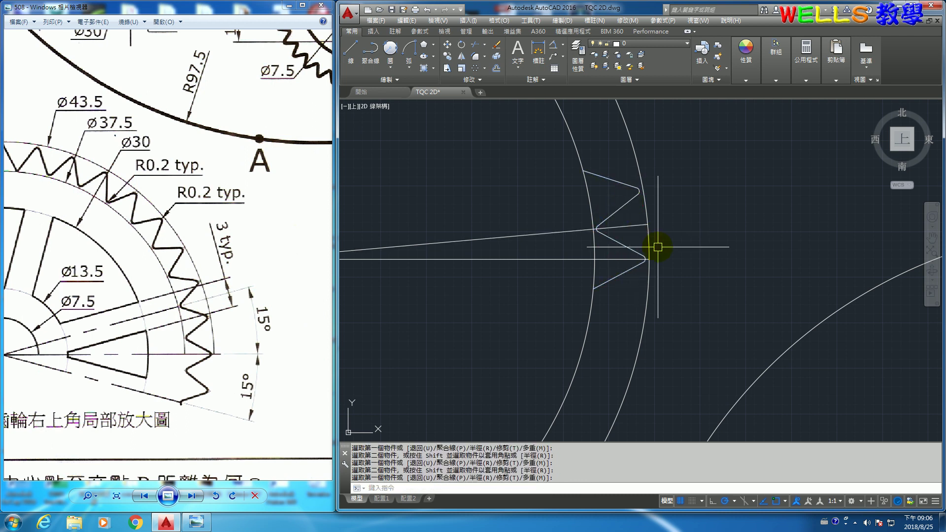
Erase the two construction lines and the three extra tooth segments.
click(635, 223)
click(576, 259)
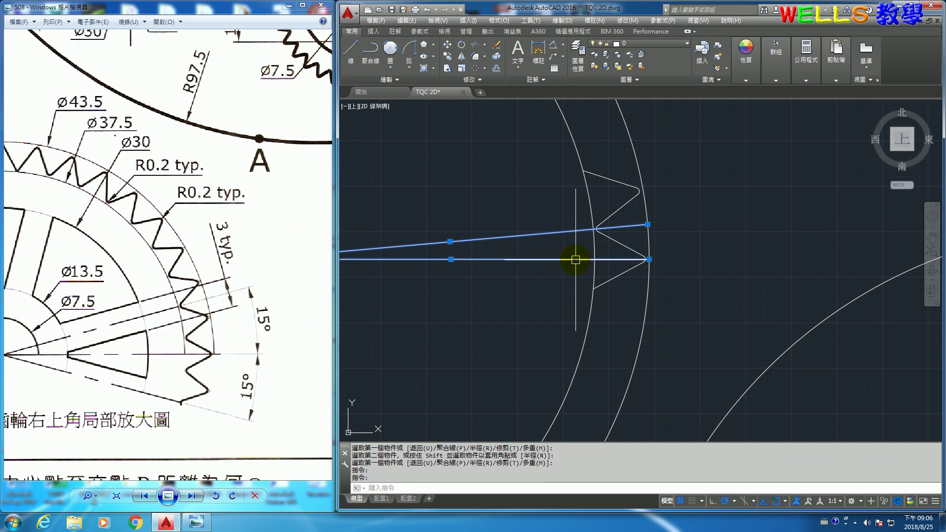
key(Delete)
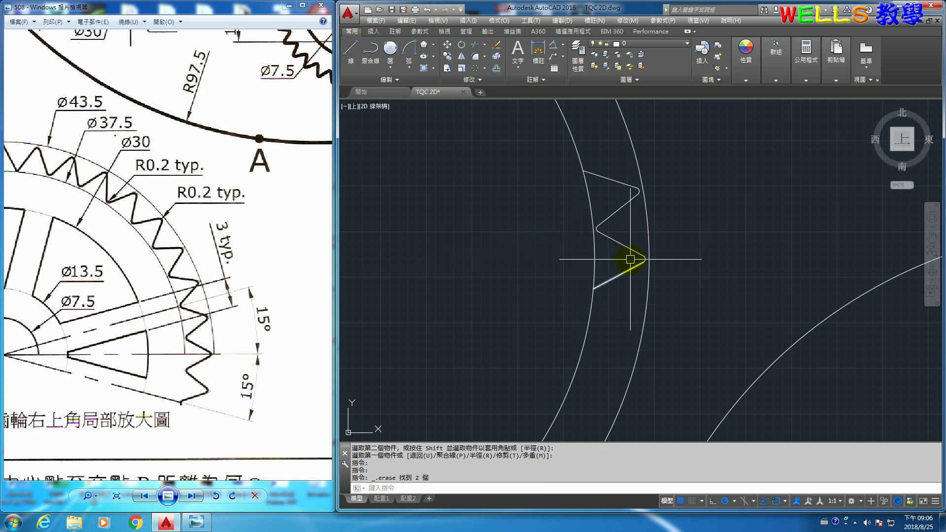
click(621, 183)
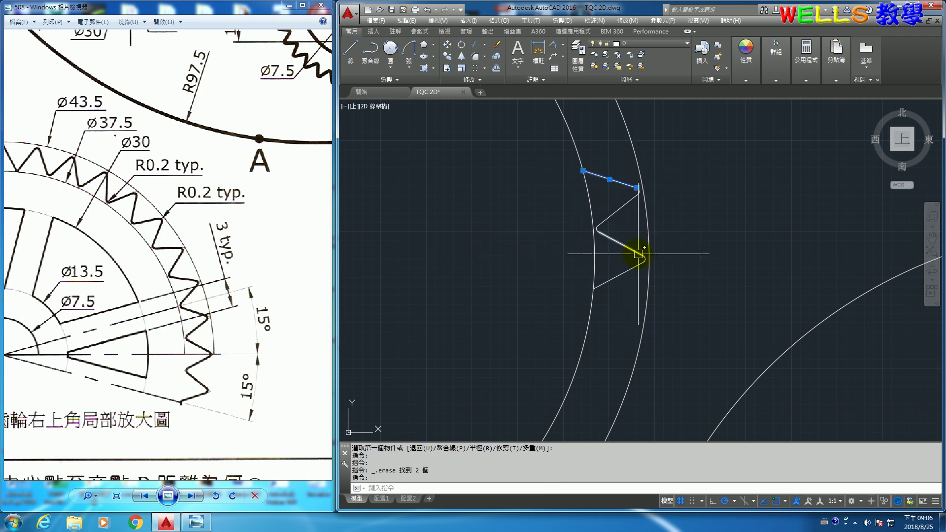
click(611, 277)
scroll(640, 206, up, 1)
scroll(640, 206, up, 2)
click(633, 165)
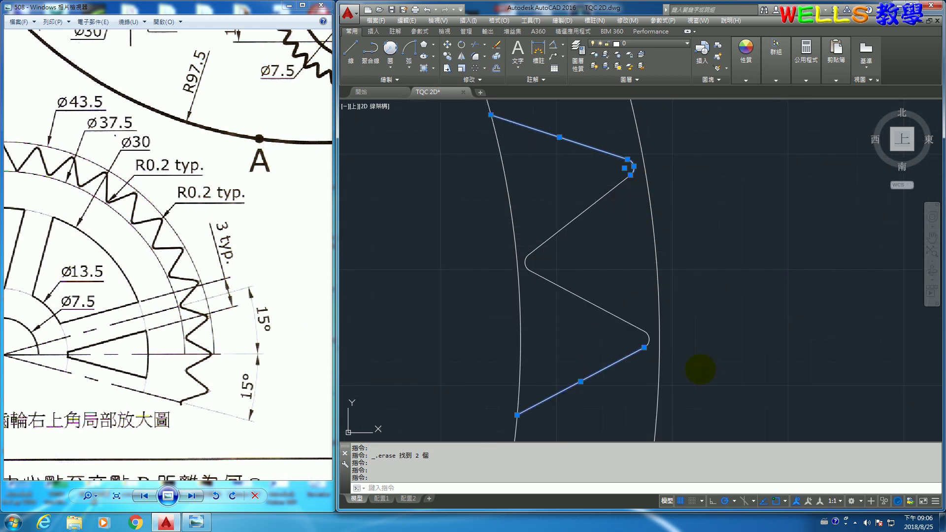
key(Delete)
scroll(583, 395, down, 2)
mouse_move(581, 387)
middle_down()
mouse_move(618, 366)
mouse_move(704, 346)
middle_up()
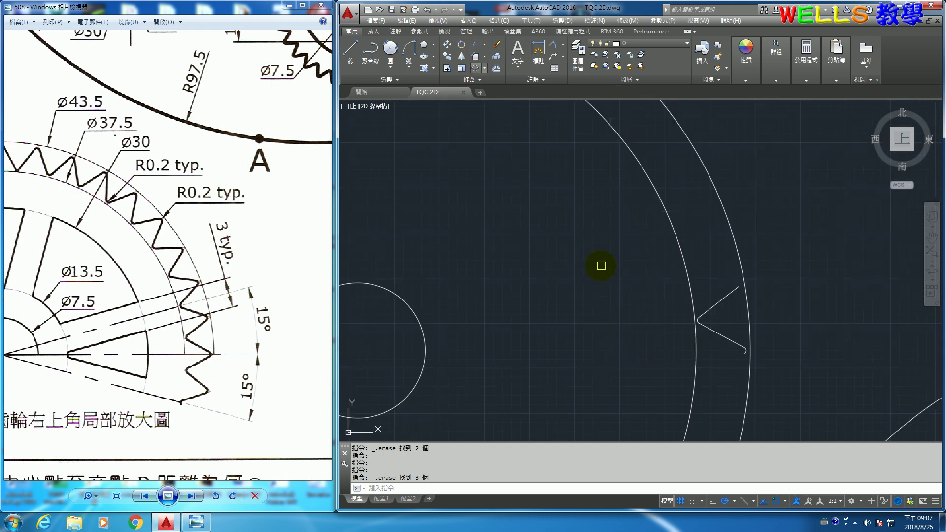
Polar-array the filleted tooth into 36 items around the gear centre.
click(652, 262)
click(827, 401)
key(Return)
middle_drag(441, 355, 604, 311)
click(570, 300)
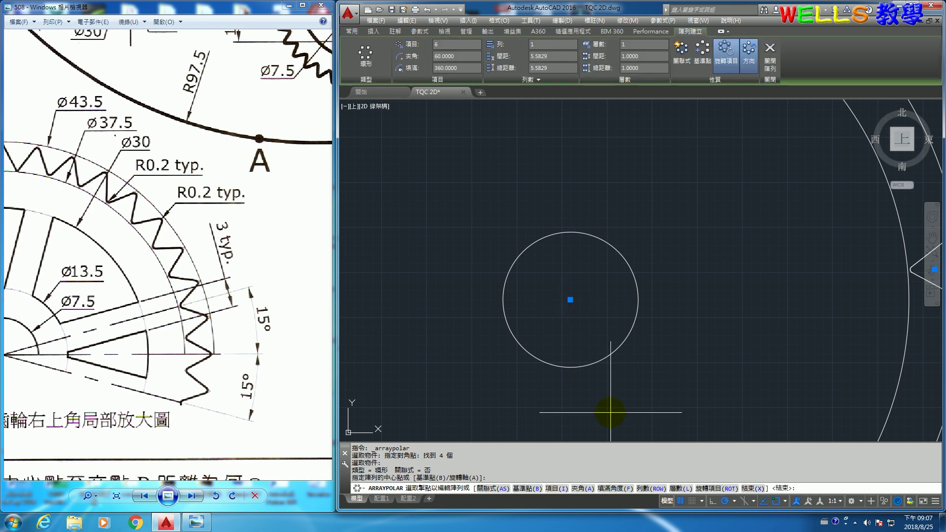
text(i)
key(Return)
text(36)
key(Return)
key(Return)
scroll(752, 363, down, 2)
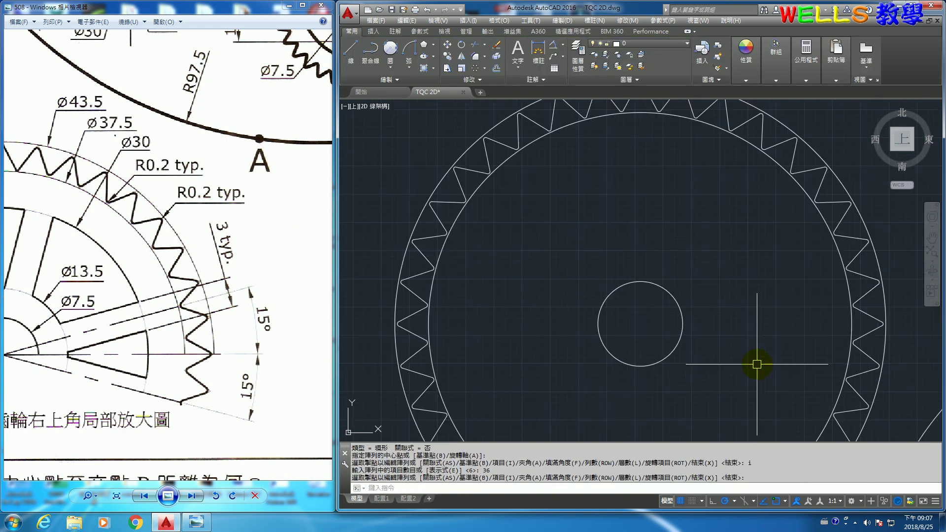
scroll(760, 351, down, 1)
middle_drag(761, 351, 694, 315)
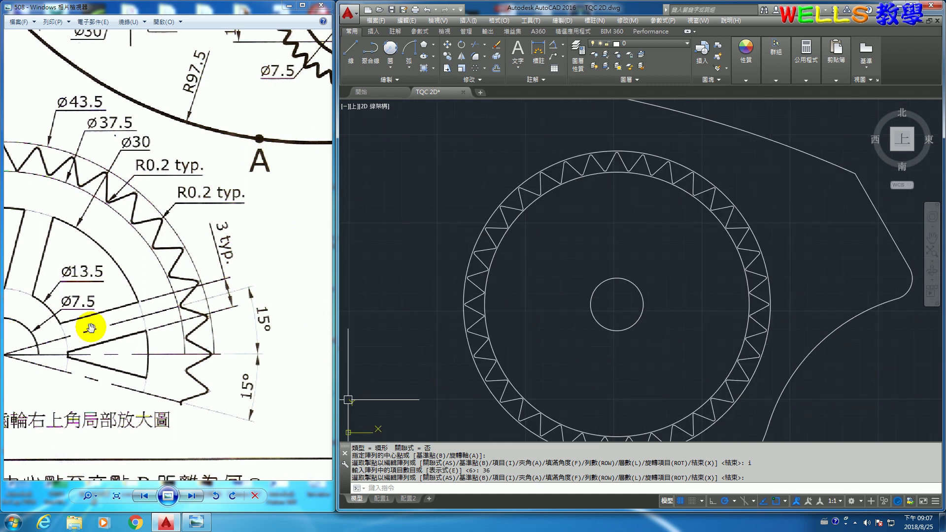
Erase the Ø37.5 and Ø43.5 guide circles.
scroll(178, 274, up, 1)
mouse_move(296, 153)
mouse_down()
mouse_move(140, 280)
mouse_move(137, 327)
mouse_move(233, 235)
mouse_up()
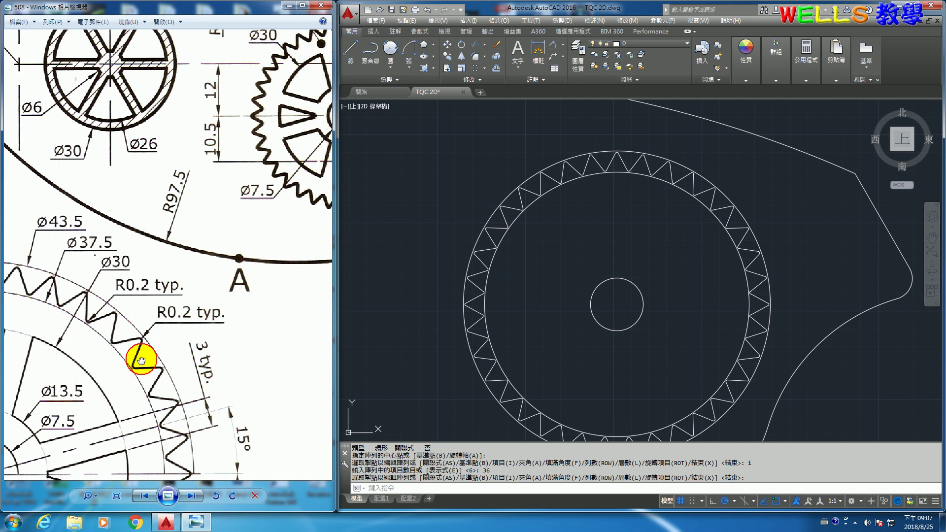
drag(141, 359, 204, 317)
drag(244, 288, 228, 289)
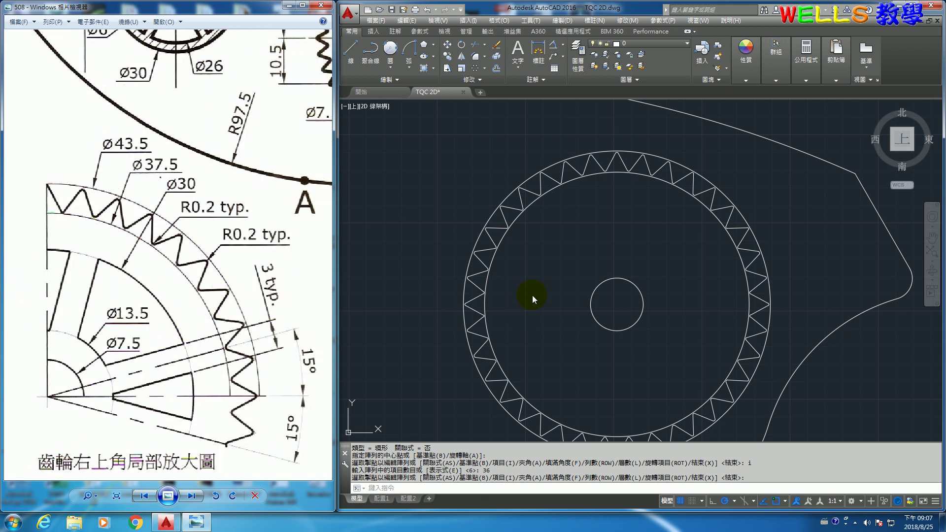
click(563, 236)
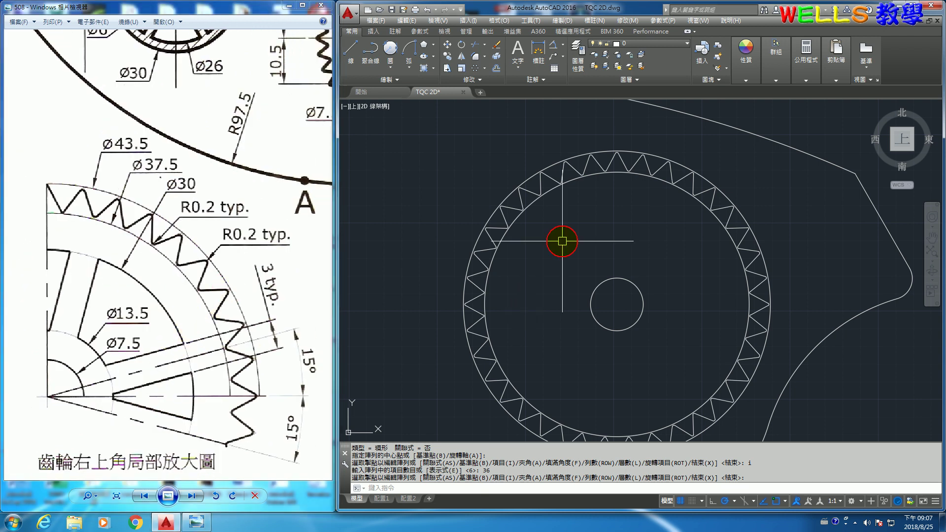
key(Return)
click(595, 176)
click(606, 152)
key(Delete)
text(c)
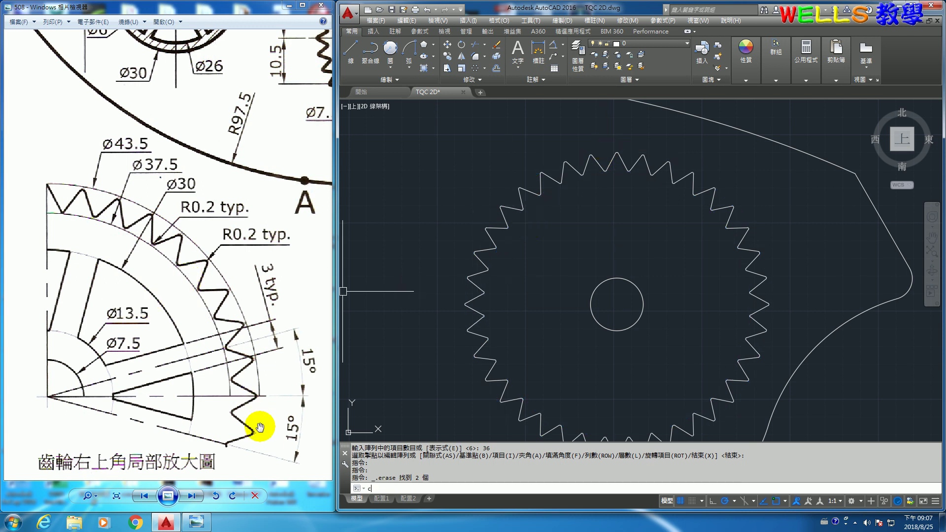
key(Return)
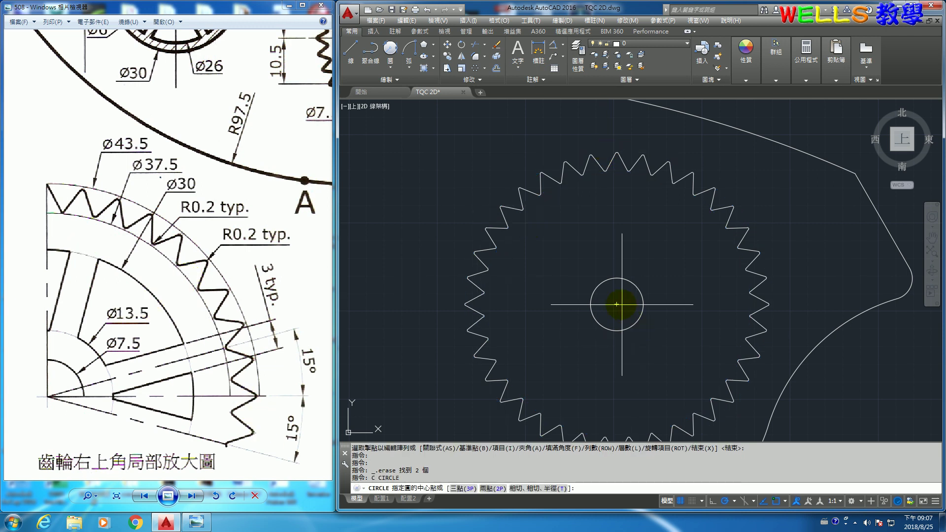
Draw Ø30 and Ø13.5 circles centred on the gear centre.
click(617, 304)
text(d)
key(Return)
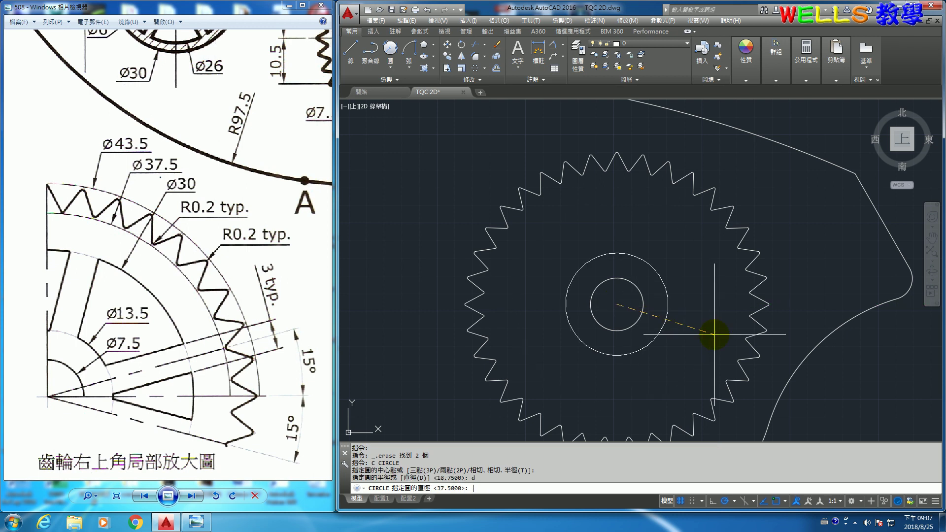
text(30)
key(Return)
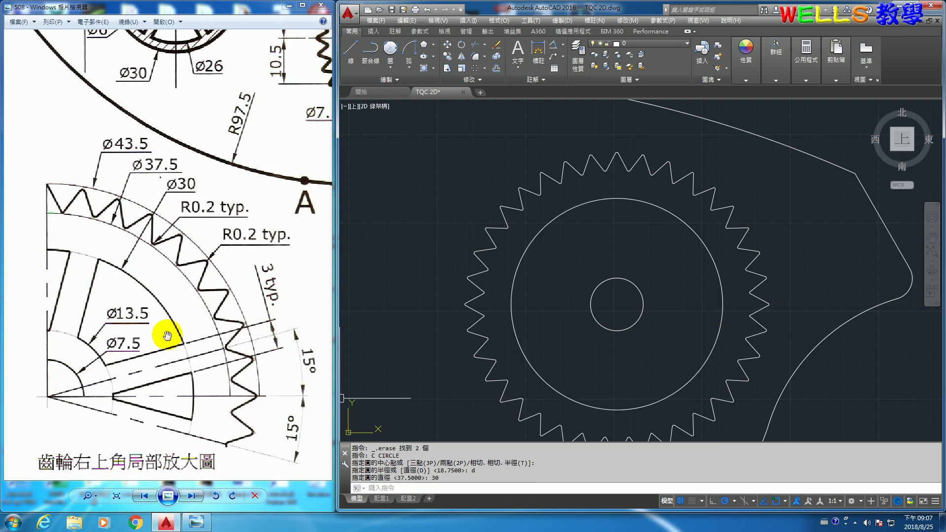
key(Return)
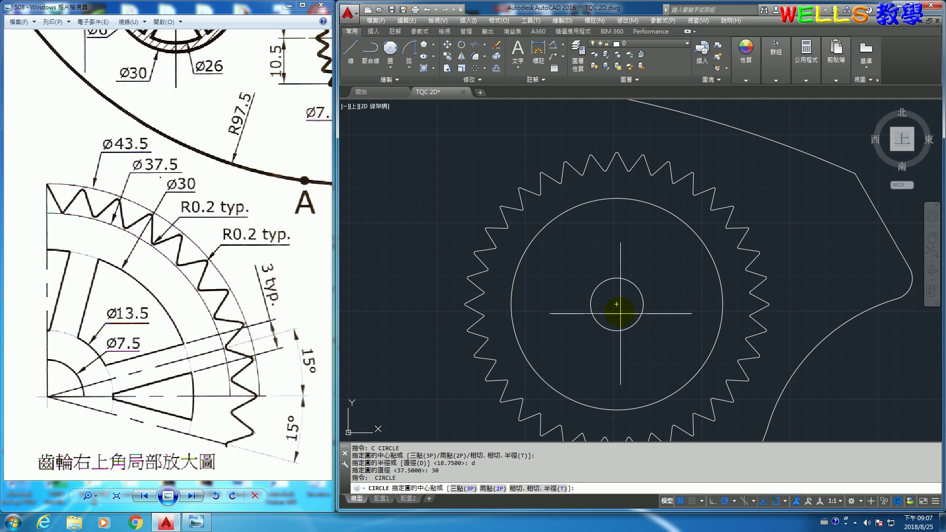
click(617, 304)
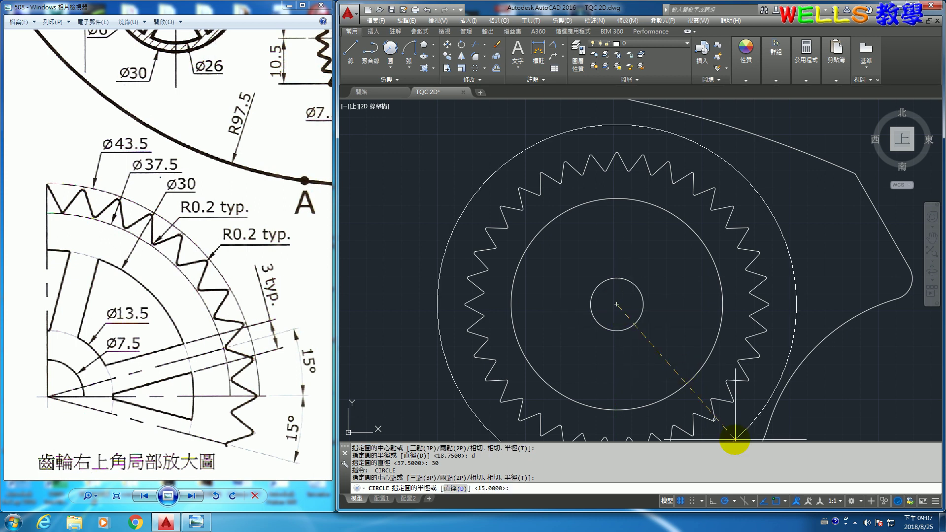
text(d)
key(Return)
text(.5)
key(Return)
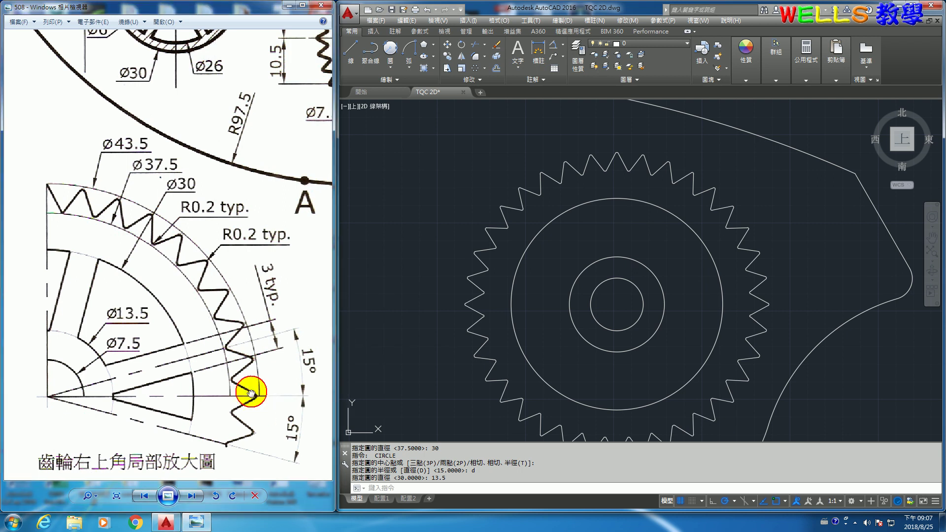
drag(254, 391, 231, 360)
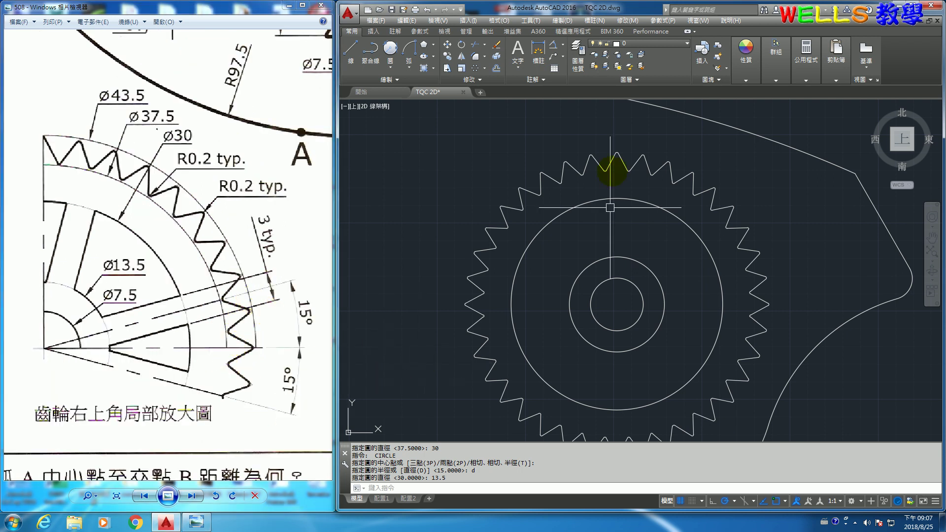
Draw a radial line from the gear centre at 15°, extending past the teeth.
click(353, 50)
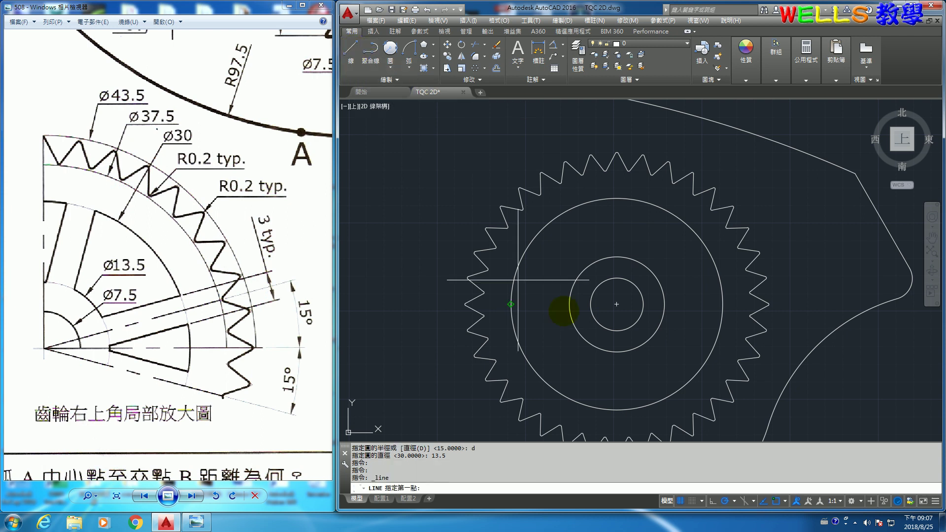
click(616, 304)
text(<15)
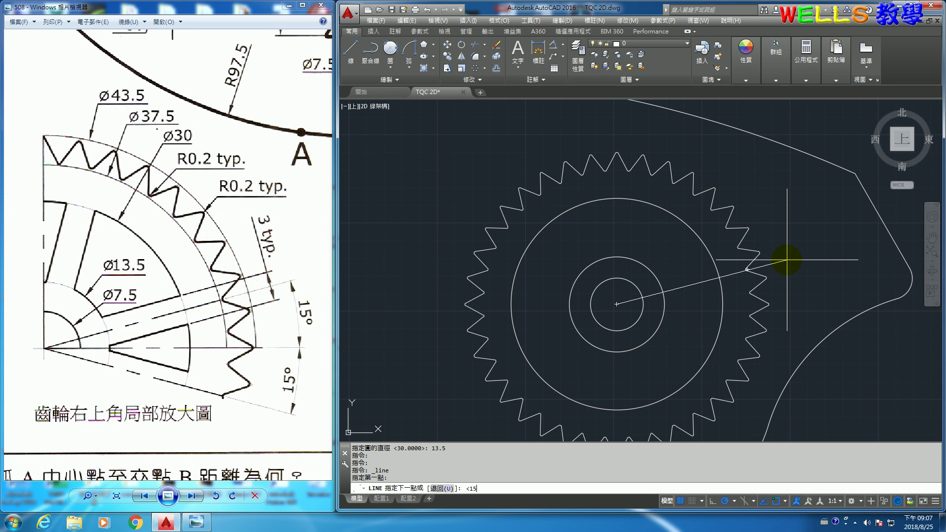
key(Return)
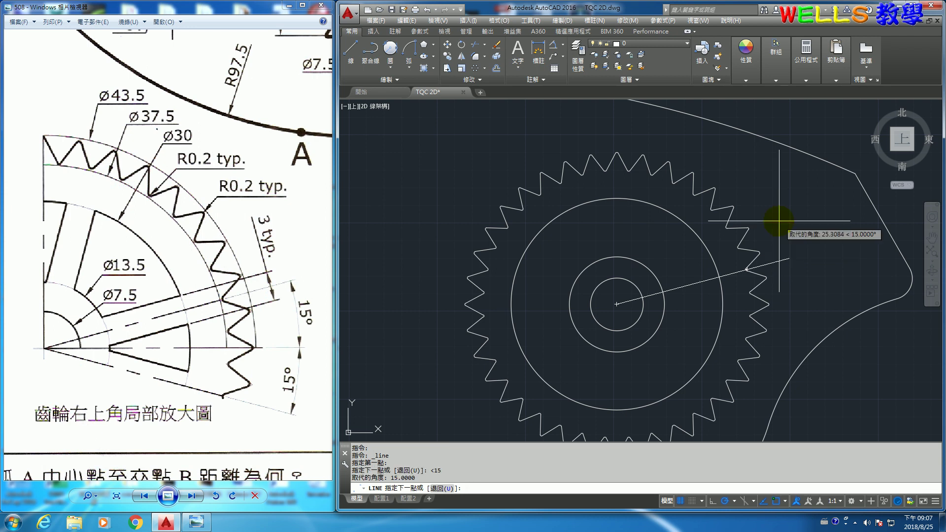
click(808, 260)
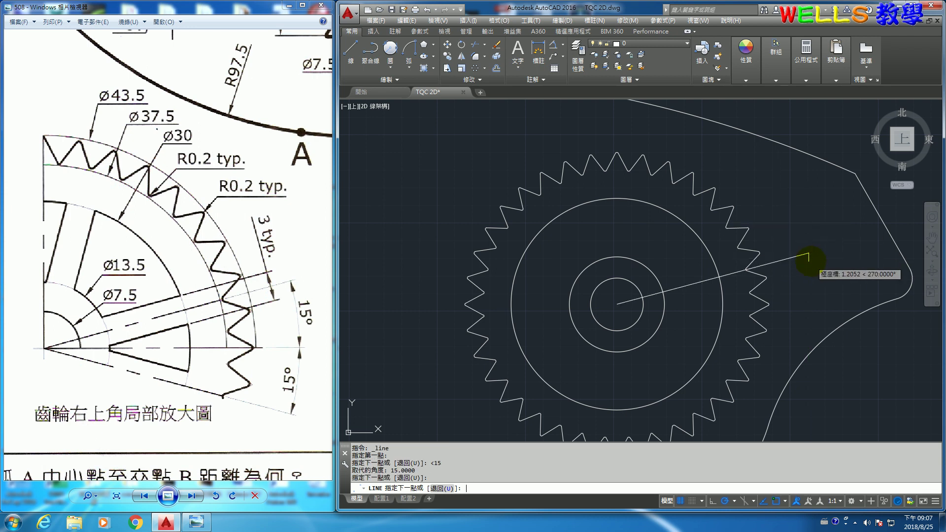
key(Return)
scroll(237, 274, down, 1)
scroll(220, 332, down, 1)
scroll(220, 333, down, 2)
scroll(224, 302, up, 1)
scroll(232, 246, up, 1)
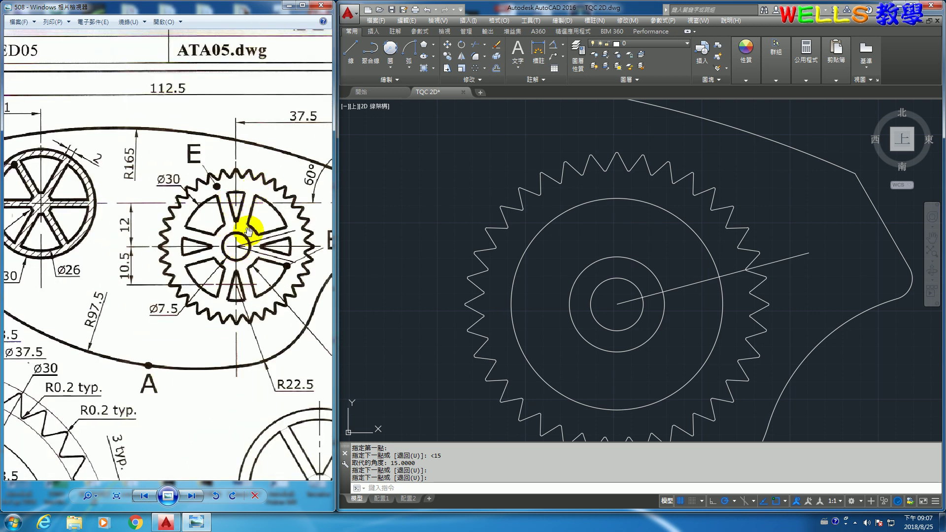
Draw radial lines from the gear centre at 75° and −15°, reaching beyond the teeth.
click(347, 49)
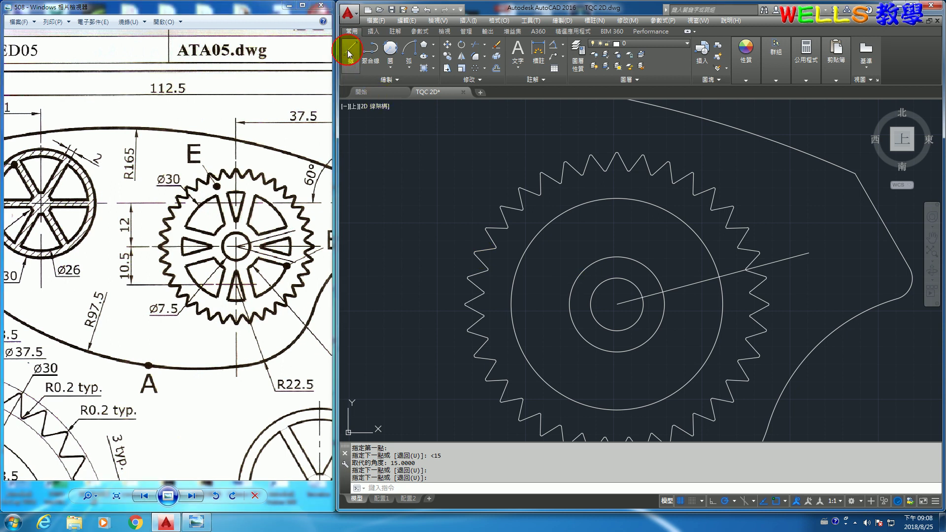
click(616, 304)
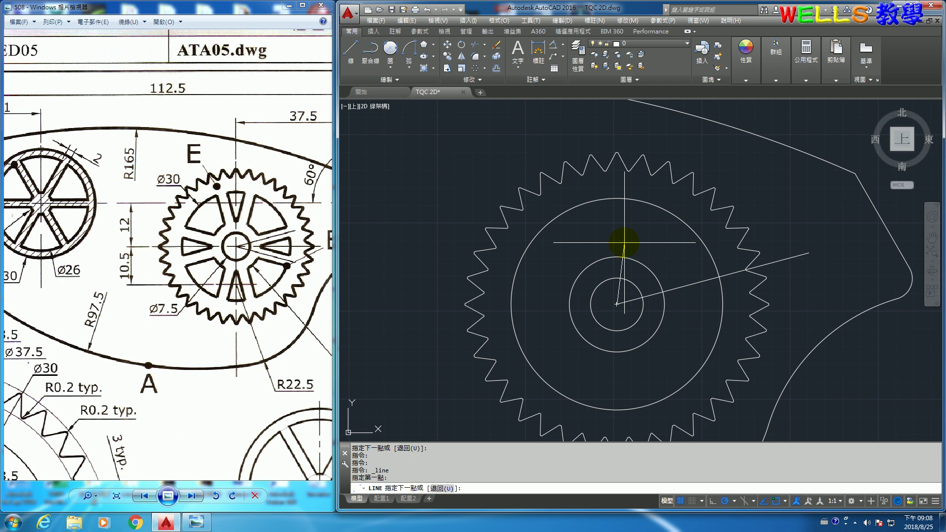
text(<75)
key(Return)
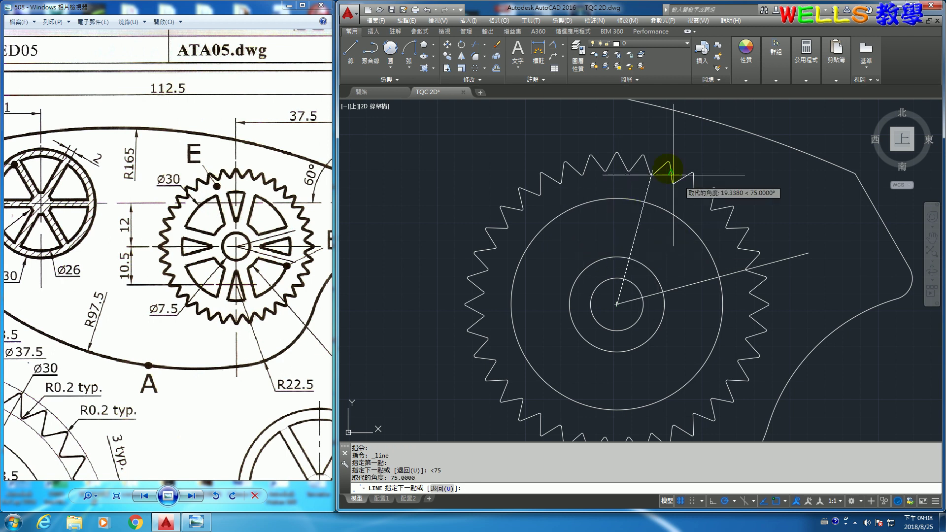
click(659, 146)
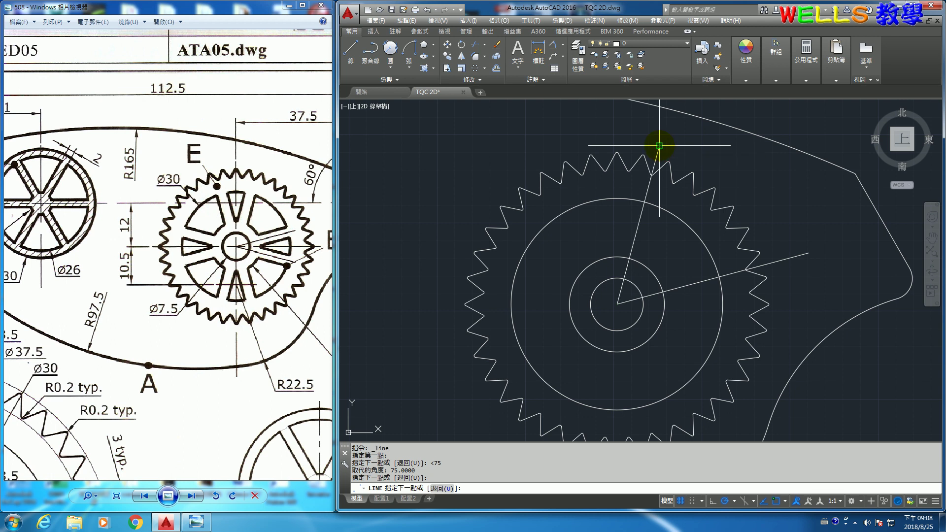
key(Return)
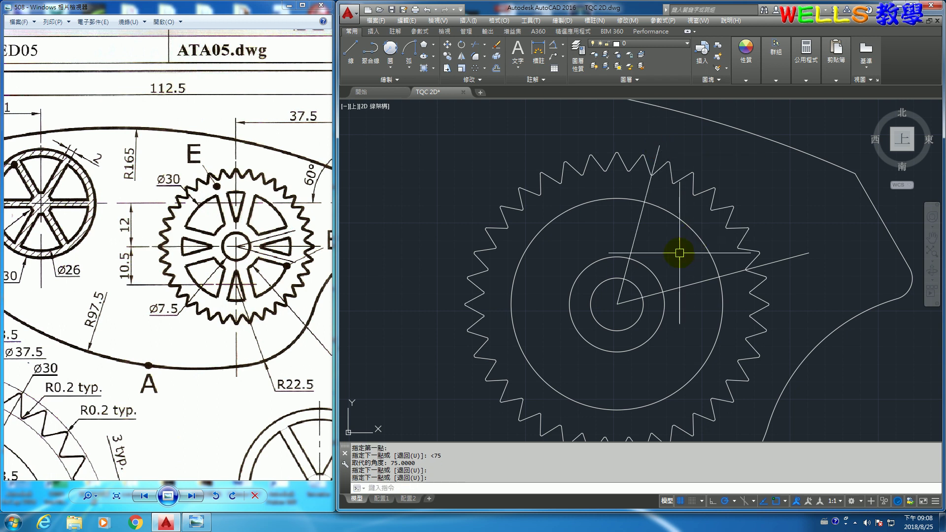
key(Return)
click(616, 304)
text(<-15)
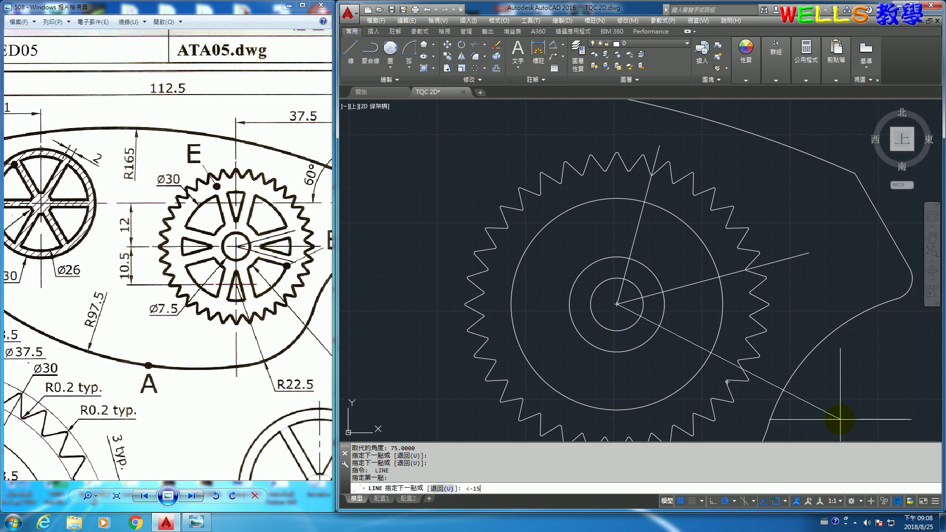
key(Return)
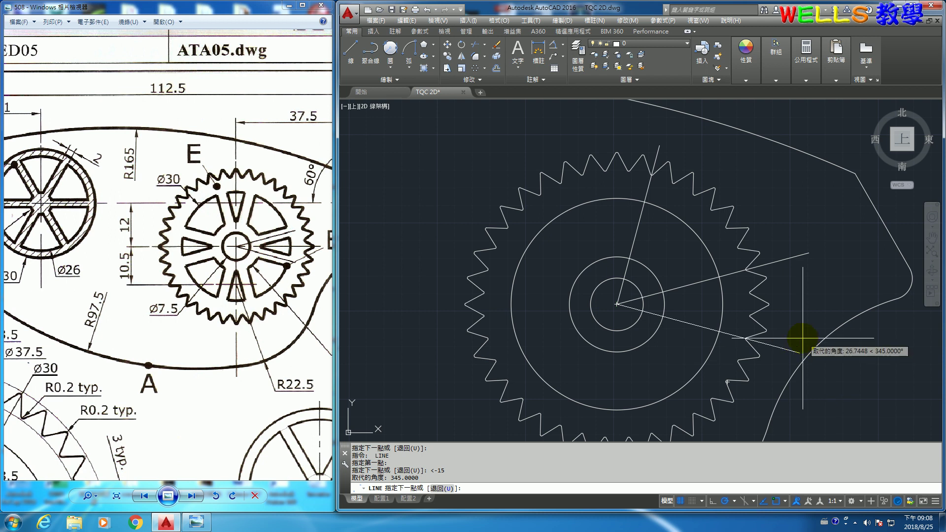
click(797, 338)
key(Return)
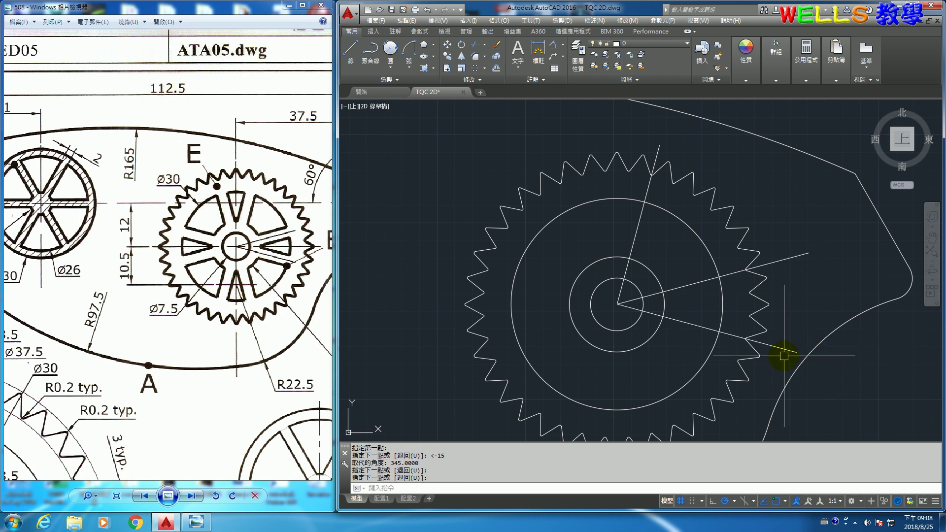
drag(234, 335, 283, 365)
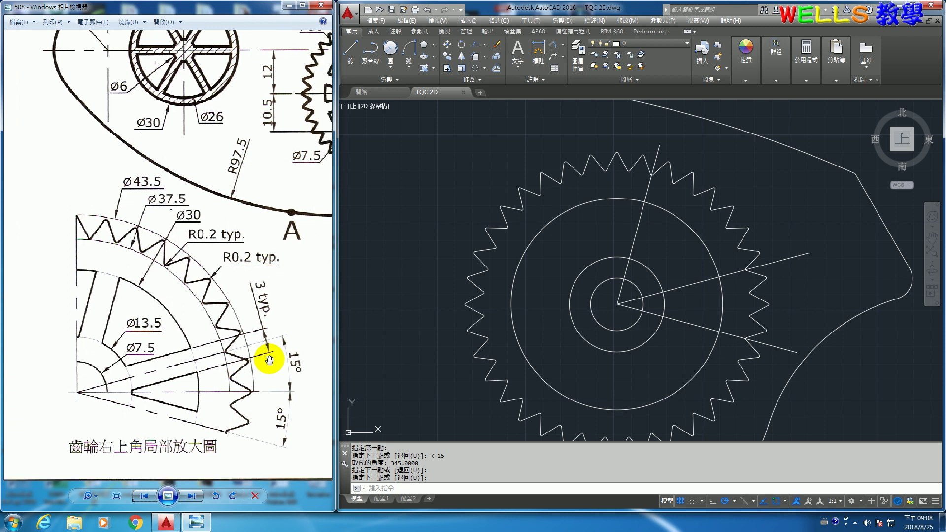
drag(295, 277, 564, 108)
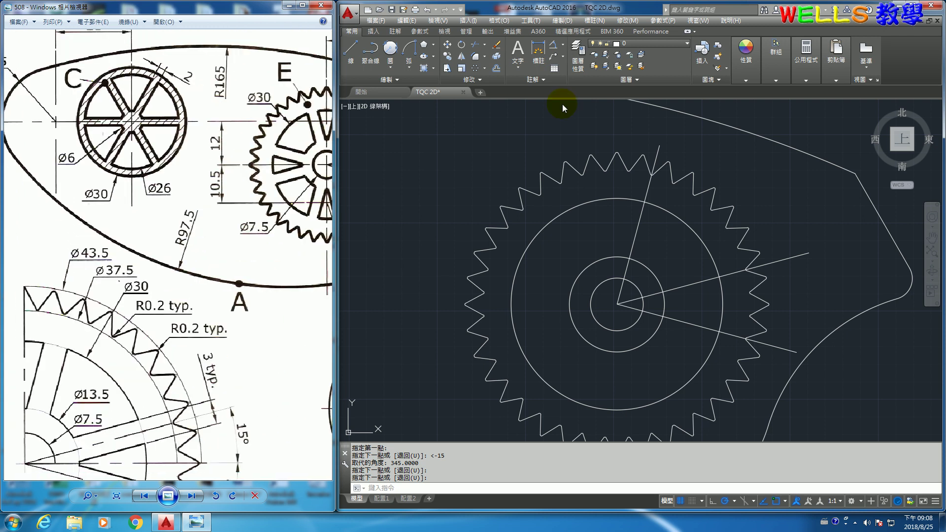
Offset each of the three radial lines 1.5 to one side.
click(496, 71)
text(1.5)
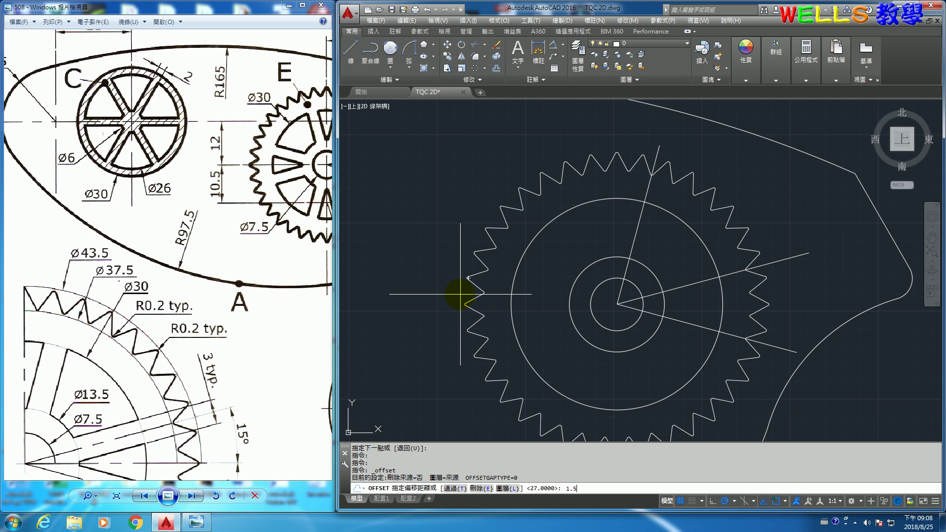
key(Return)
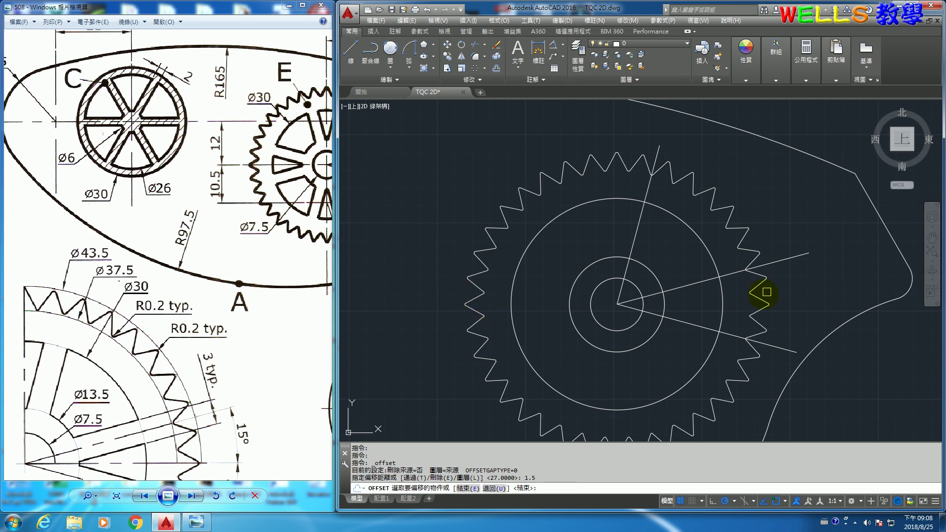
click(687, 324)
click(697, 281)
click(703, 304)
click(635, 239)
click(670, 247)
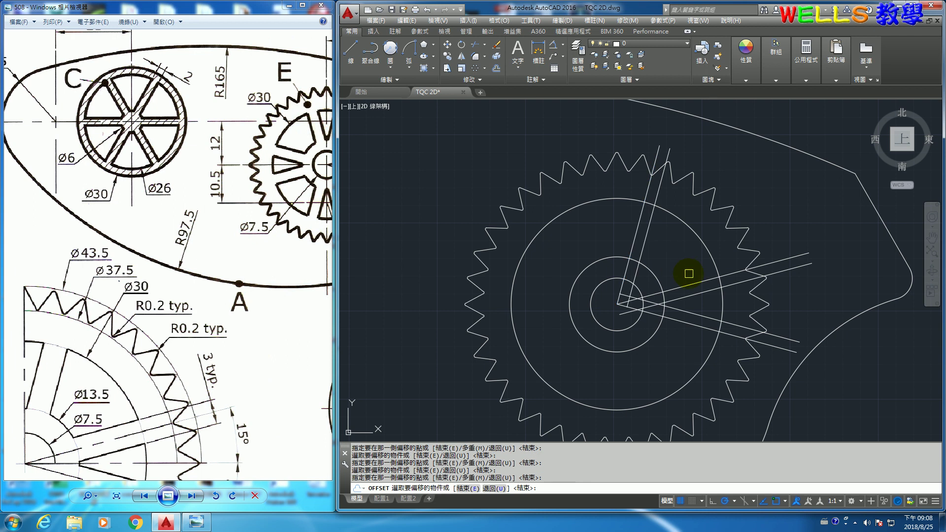
key(Return)
Delete the three original radial lines.
click(700, 285)
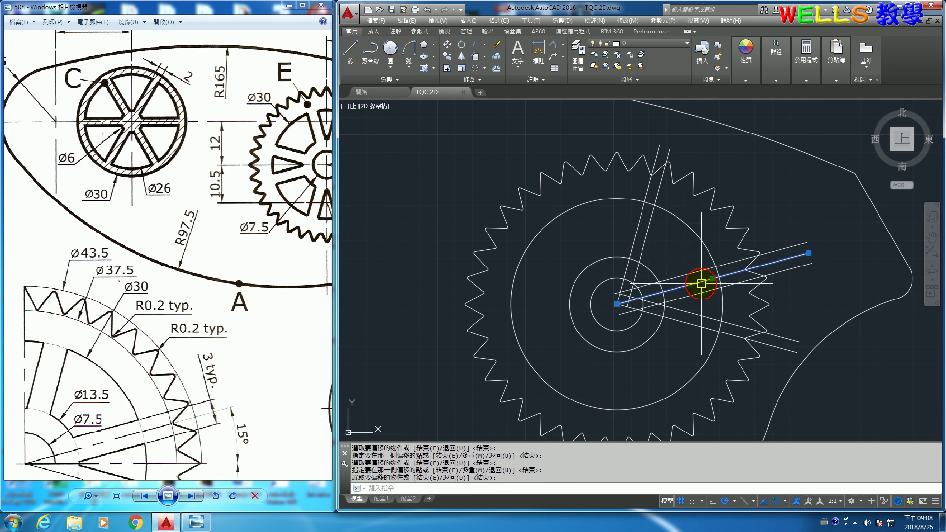
click(703, 327)
click(635, 236)
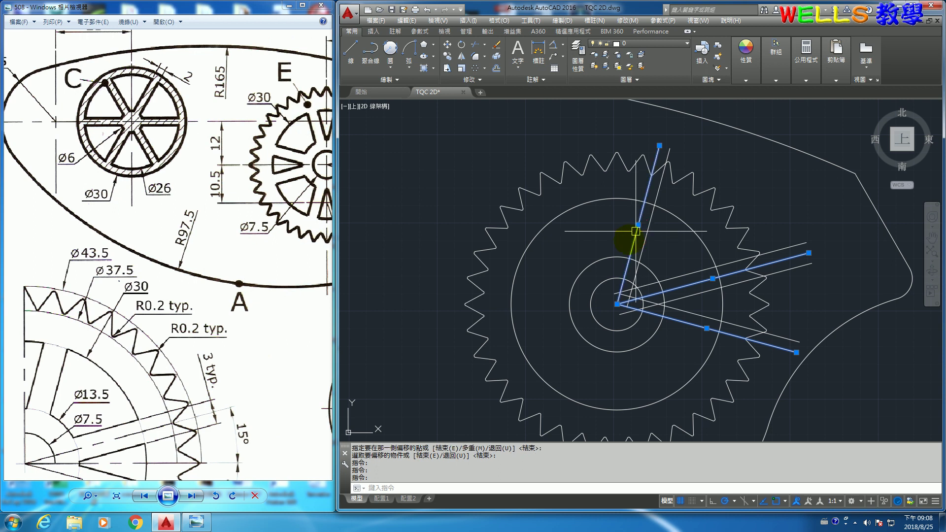
key(Delete)
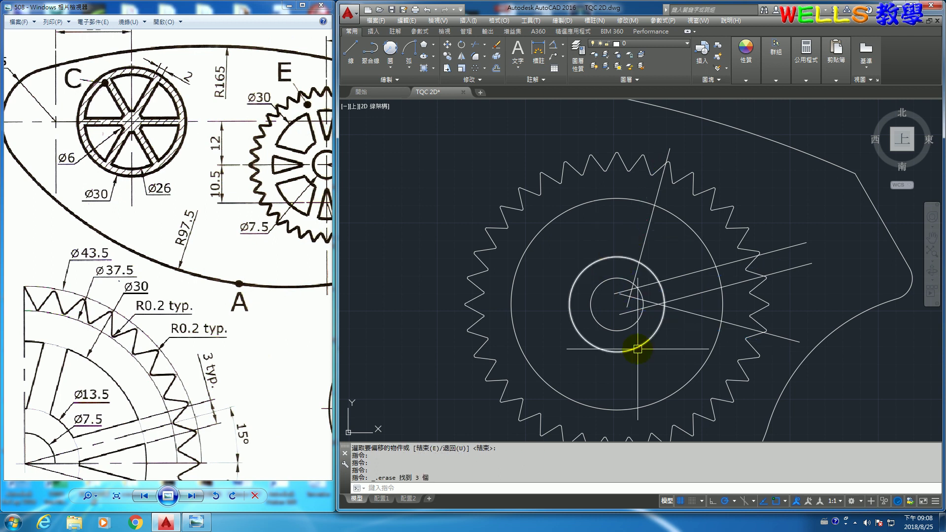
text(tr)
Trim the slanted spoke lines and the large circle back to the opening outlines.
key(Return)
click(701, 240)
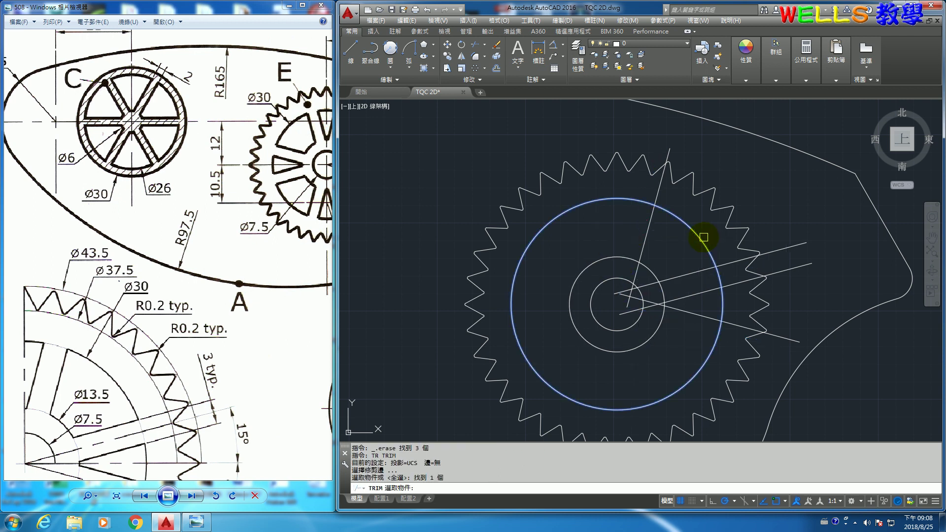
click(650, 270)
click(644, 243)
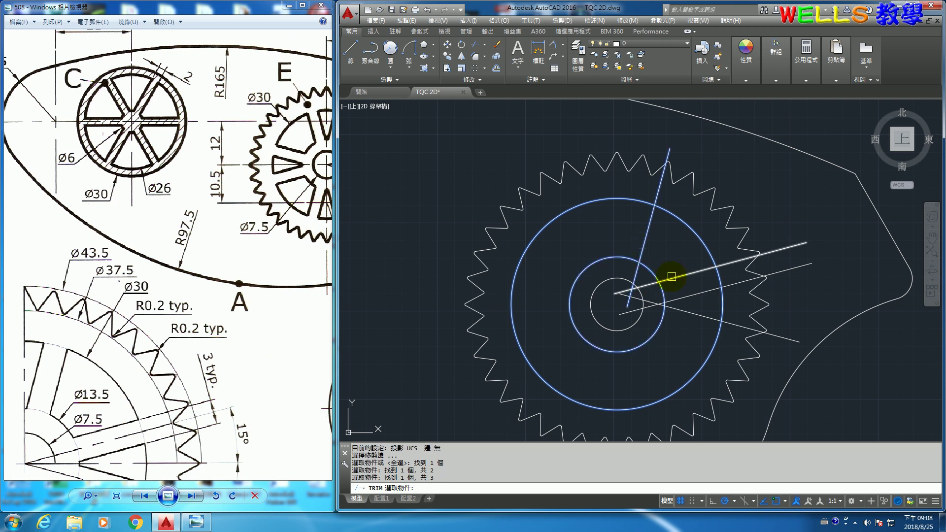
click(671, 276)
click(686, 296)
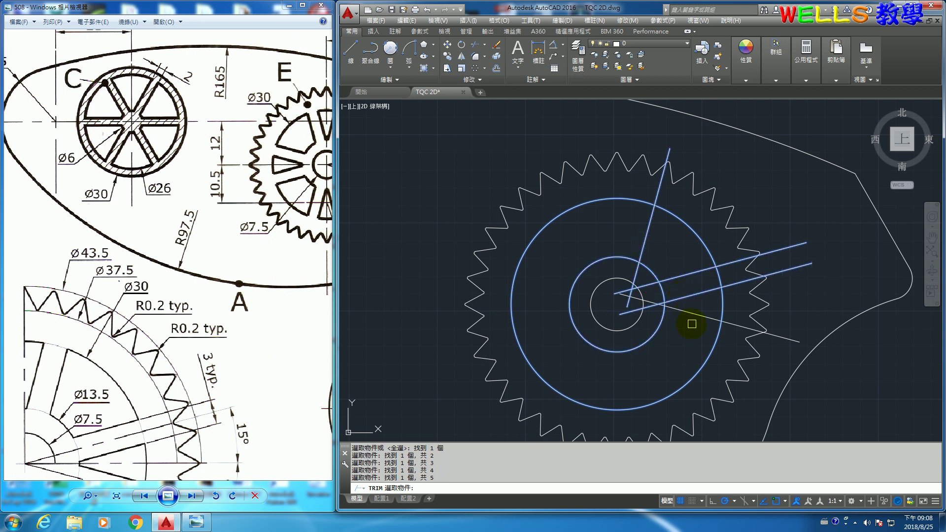
click(691, 316)
key(Return)
click(741, 327)
click(743, 280)
click(734, 263)
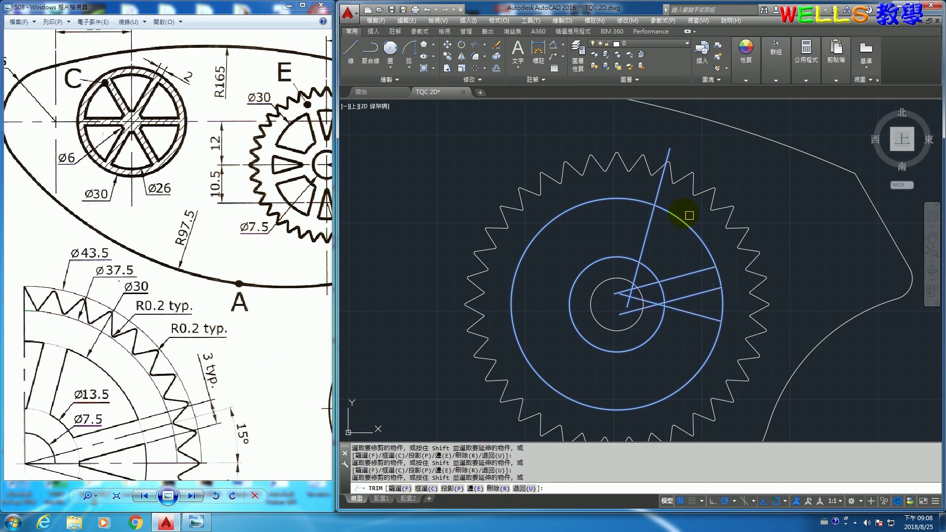
click(641, 201)
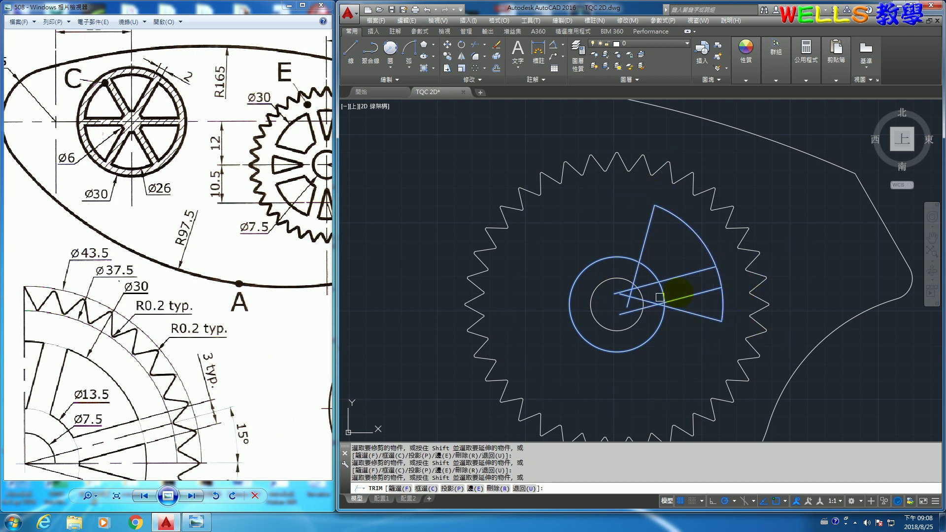
Trim the remaining radial stub and left arc, then erase the leftover triangle lines.
scroll(708, 260, up, 3)
scroll(616, 315, up, 2)
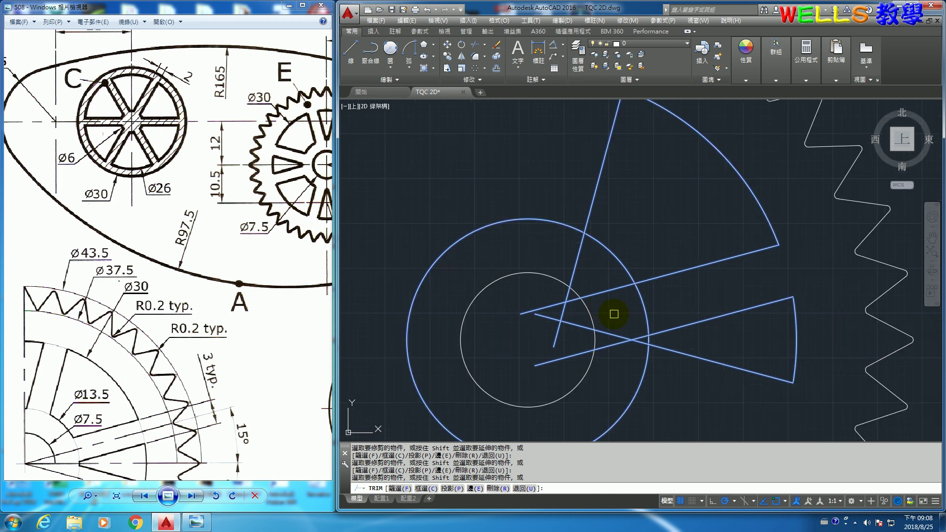
click(579, 249)
click(564, 224)
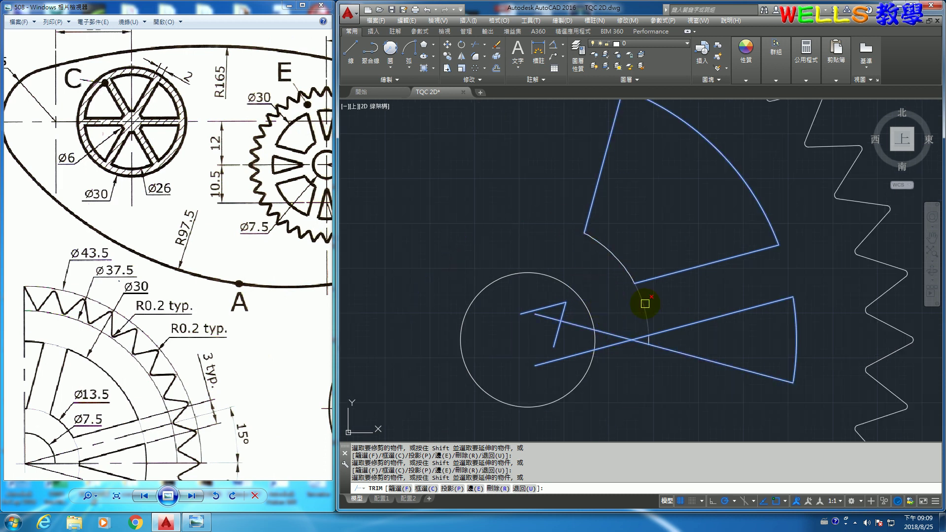
scroll(648, 311, up, 3)
click(629, 379)
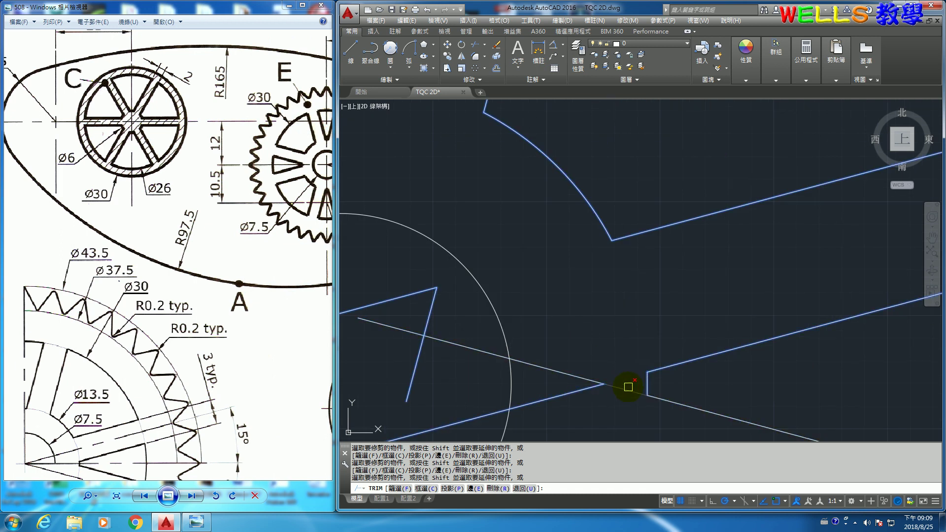
scroll(626, 397, down, 5)
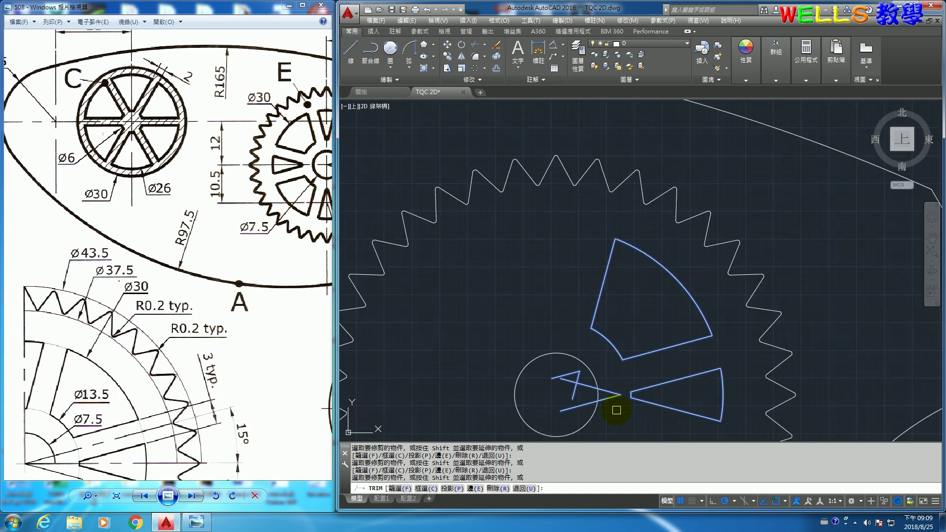
click(578, 421)
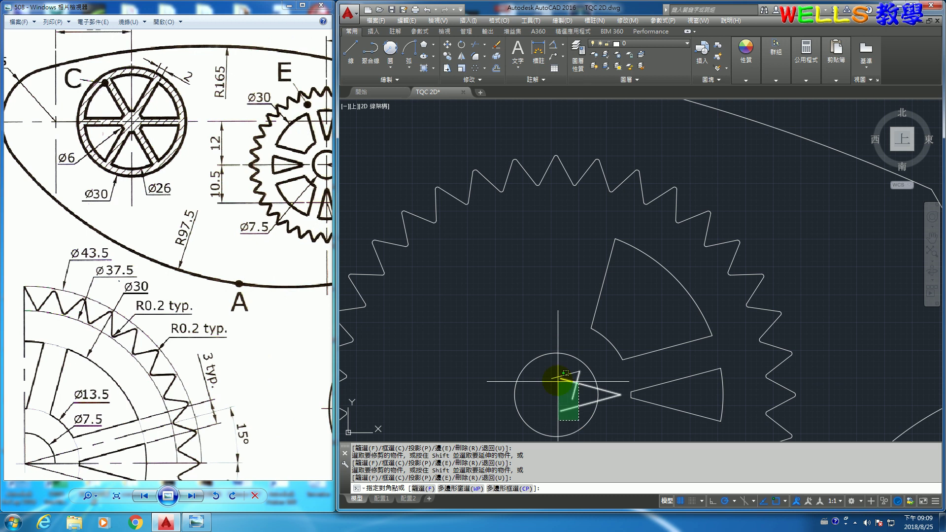
click(554, 375)
key(Delete)
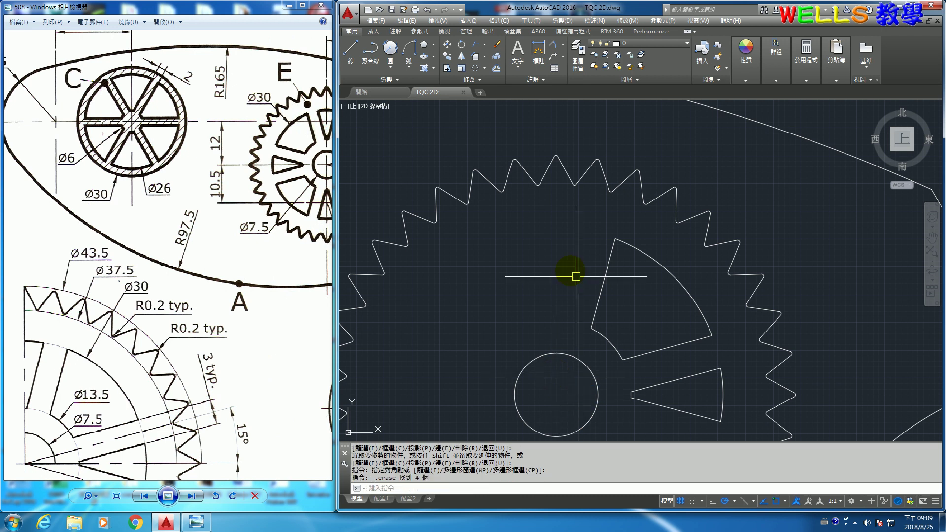
Select wheel E's sector and triangle opening edges for a polar array.
click(476, 71)
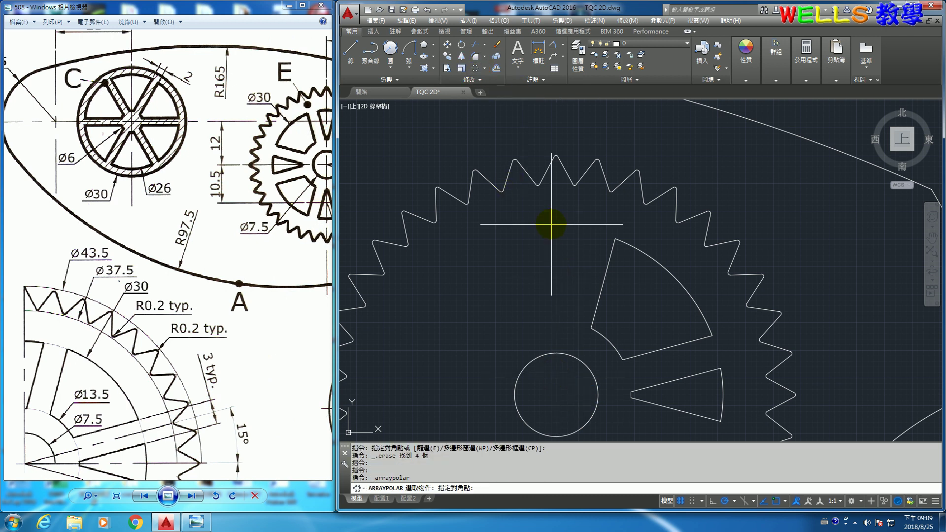
click(551, 225)
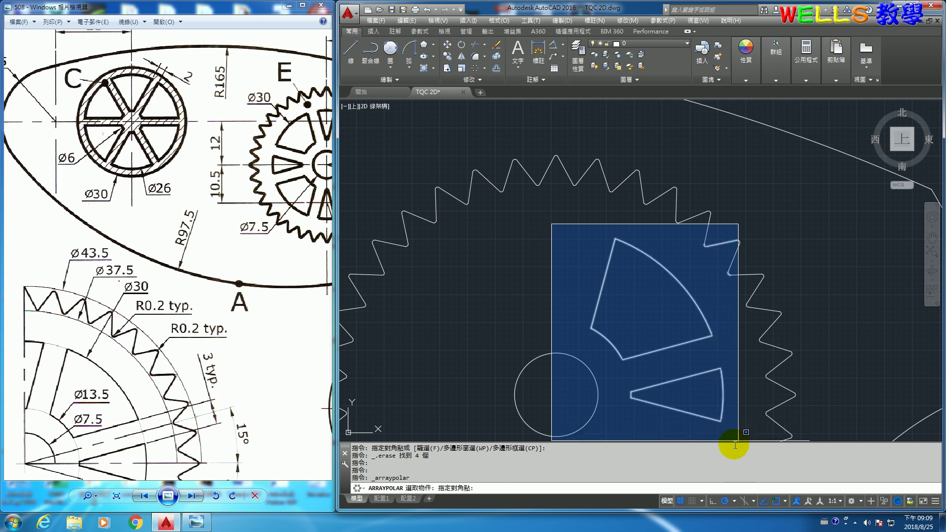
click(670, 439)
click(694, 307)
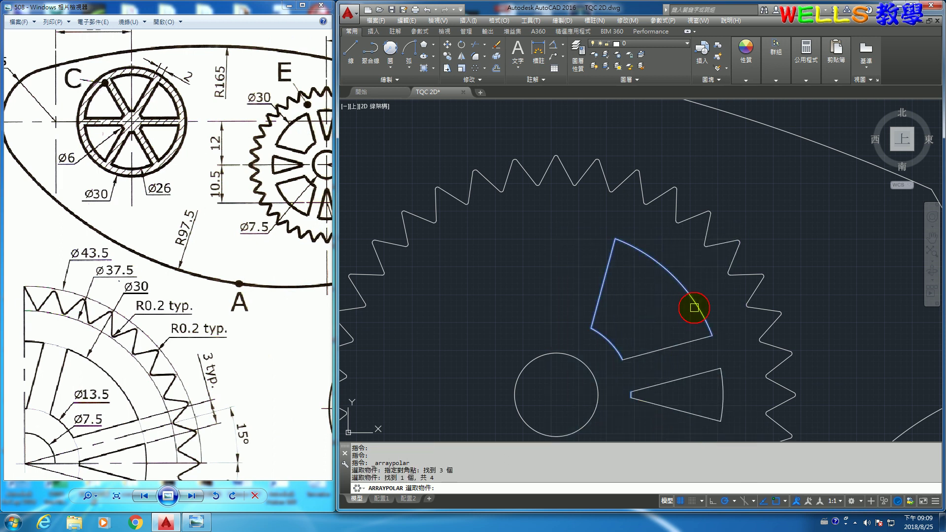
click(690, 339)
click(689, 381)
click(674, 412)
click(719, 399)
key(Return)
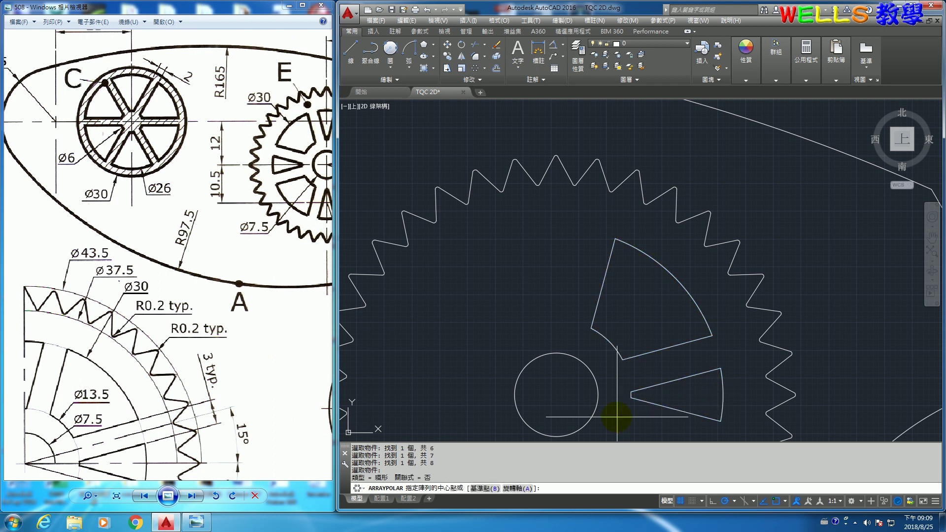
Array the openings 4 times around the hub circle's centre.
click(555, 395)
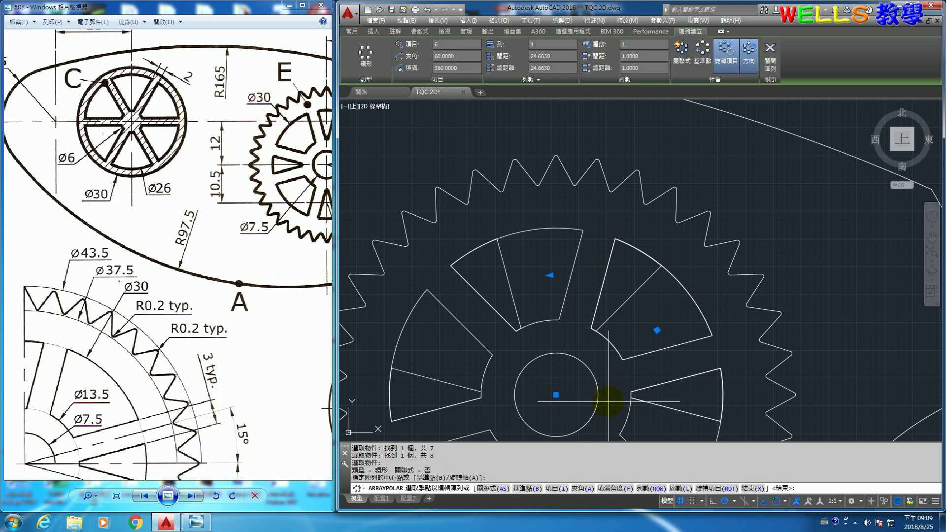
text(i)
key(Return)
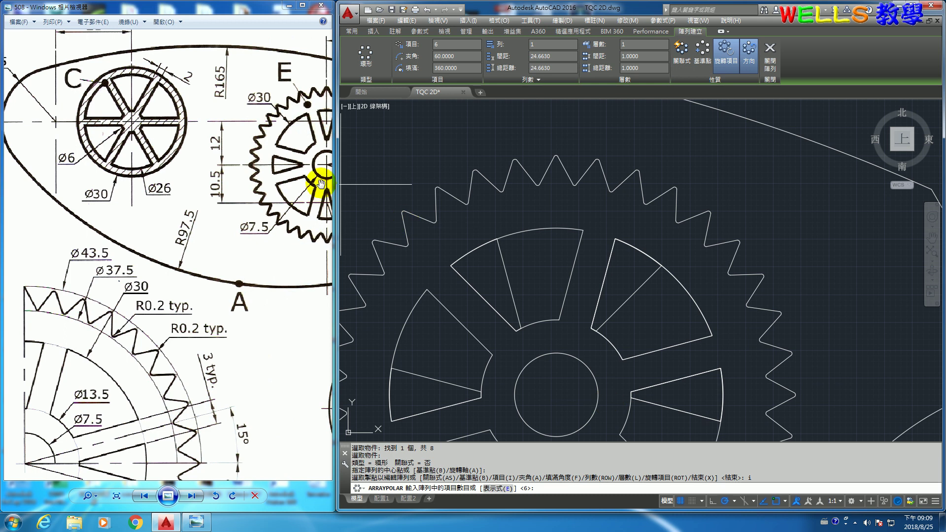
drag(316, 180, 253, 194)
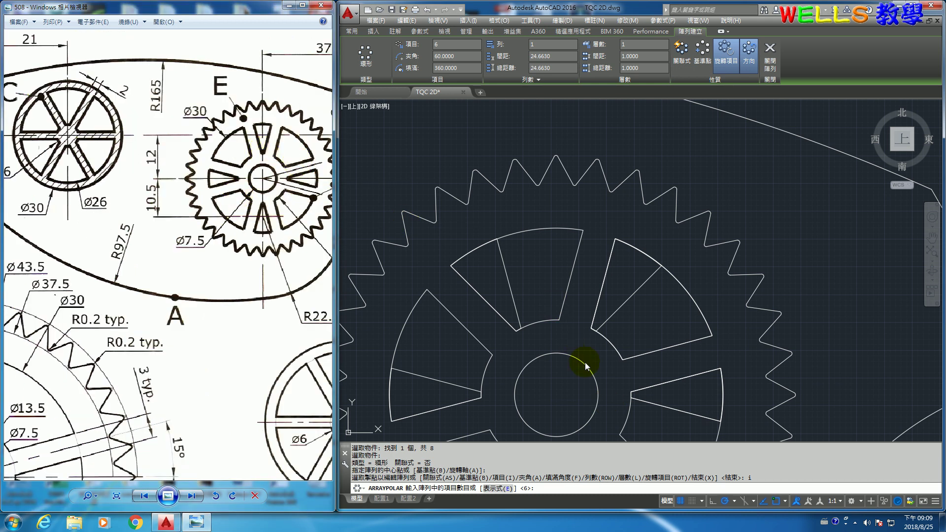
text(4)
key(Return)
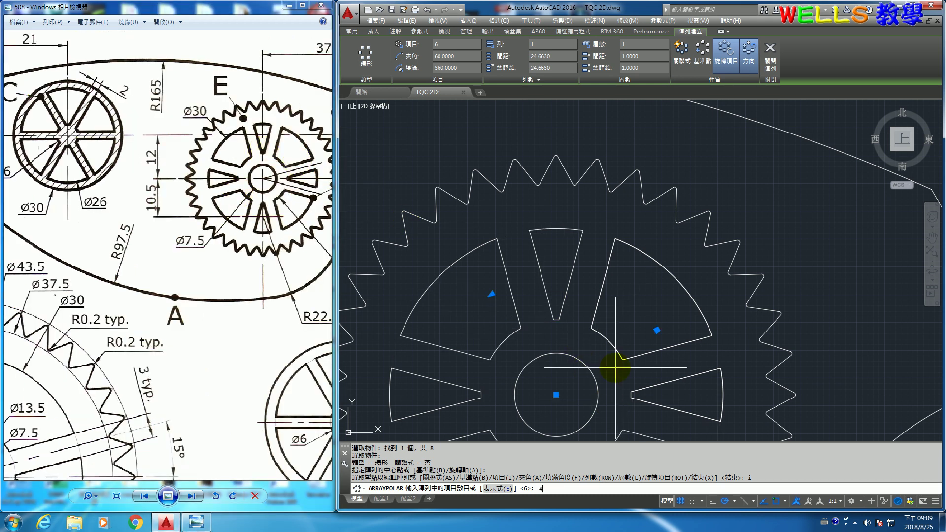
key(Return)
scroll(622, 362, down, 3)
scroll(622, 362, down, 2)
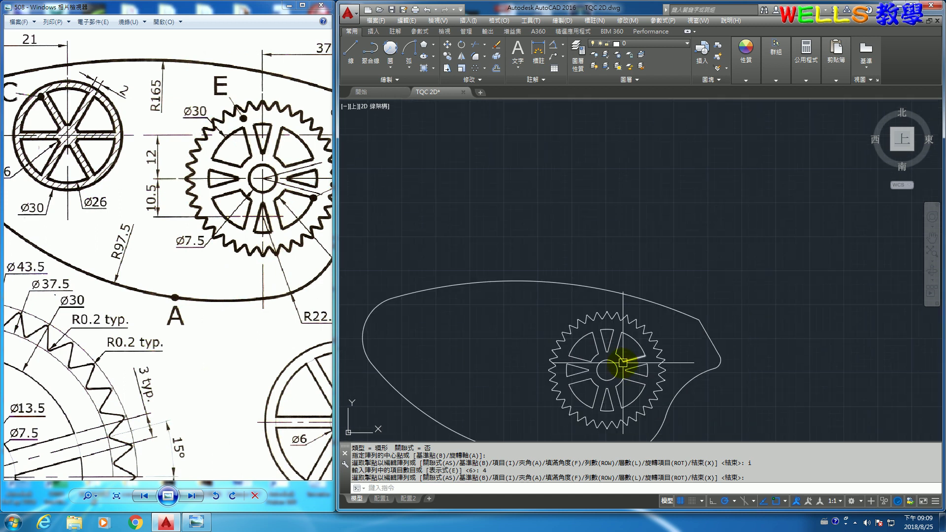
Draw a Ø6 circle centred 21 from the R15 end arc's centre.
middle_drag(597, 382, 695, 355)
drag(84, 247, 170, 304)
click(421, 194)
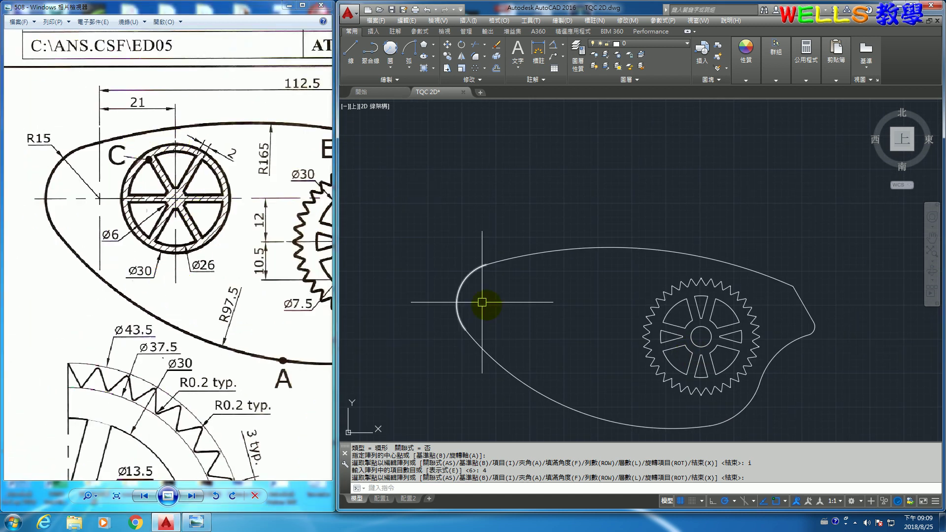
text(c)
key(Return)
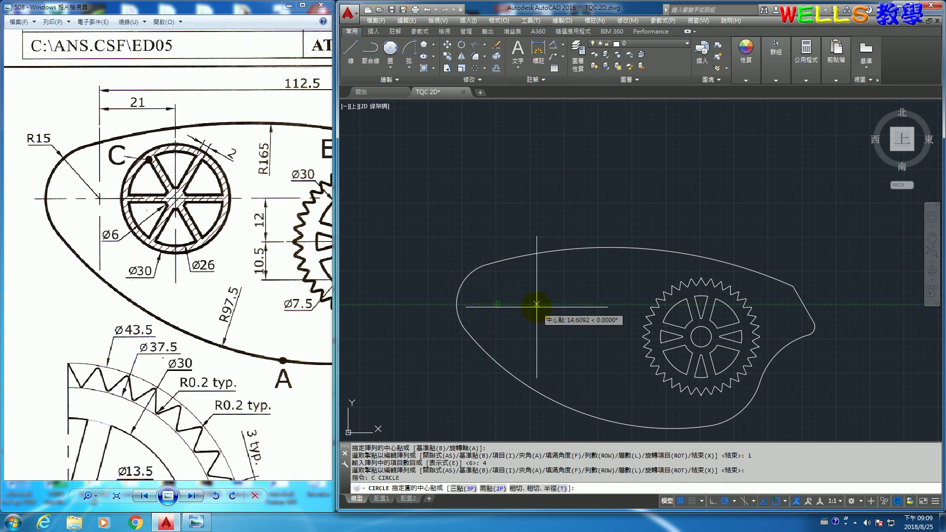
key(Return)
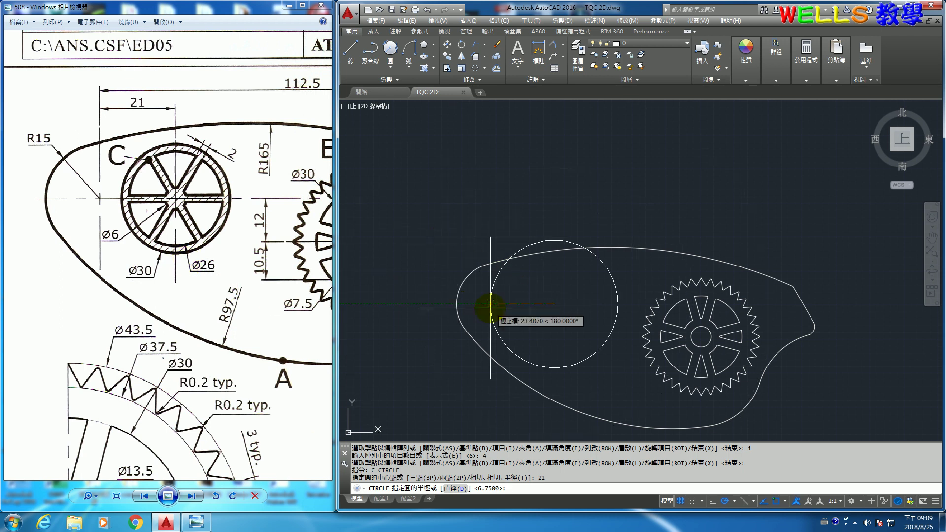
text(d)
key(Return)
text(6)
key(Return)
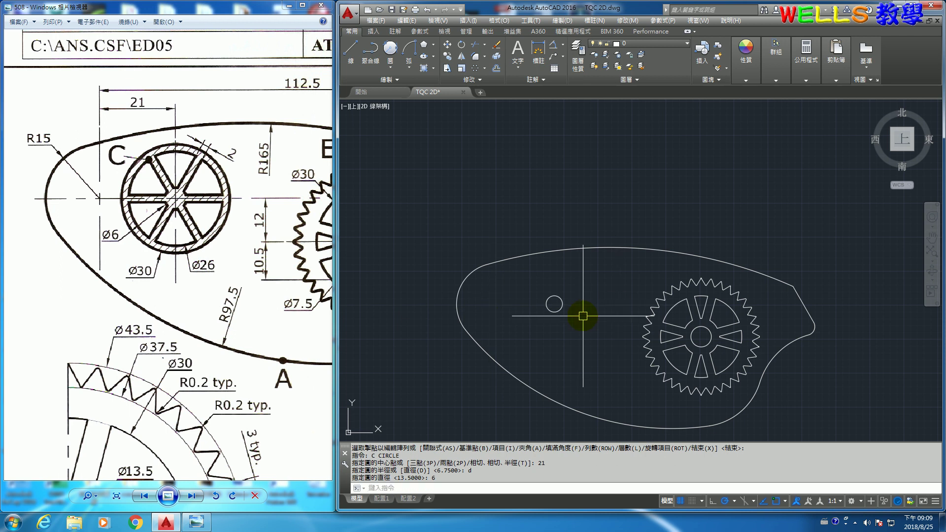
Add a concentric Ø26 circle and begin a Ø30 circle at the same centre.
key(Return)
click(554, 304)
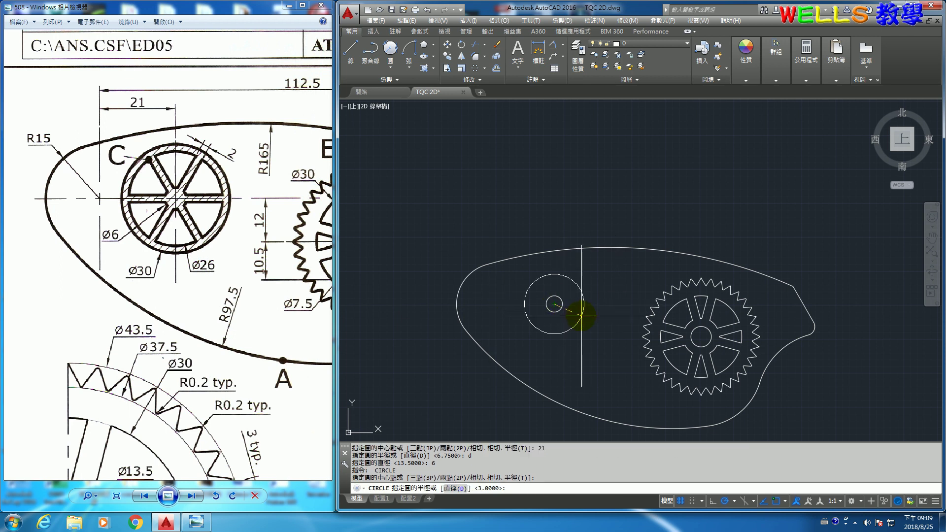
text(d)
key(Return)
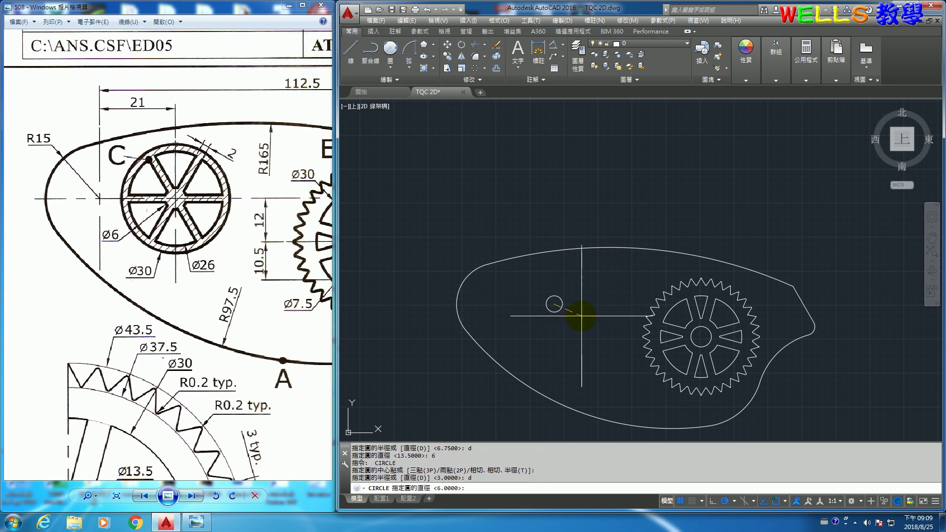
text( 26)
key(Return)
key(Return)
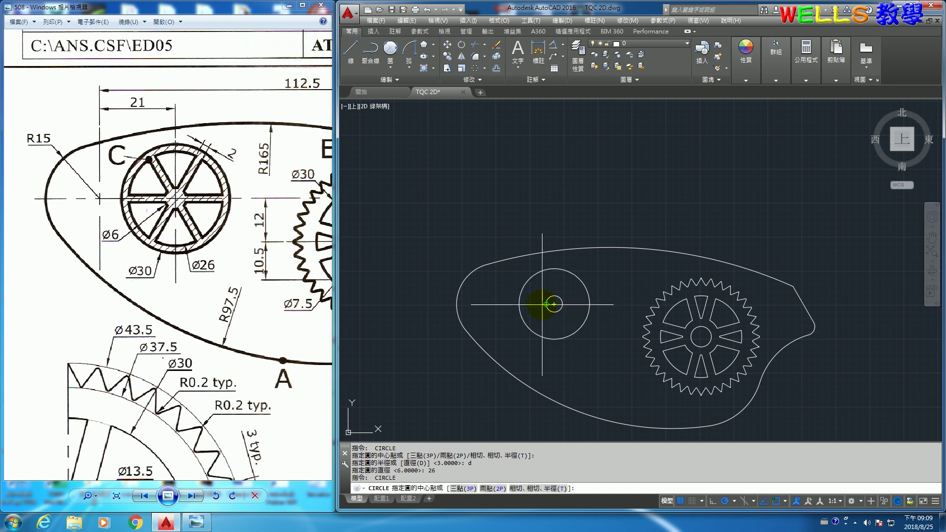
click(547, 304)
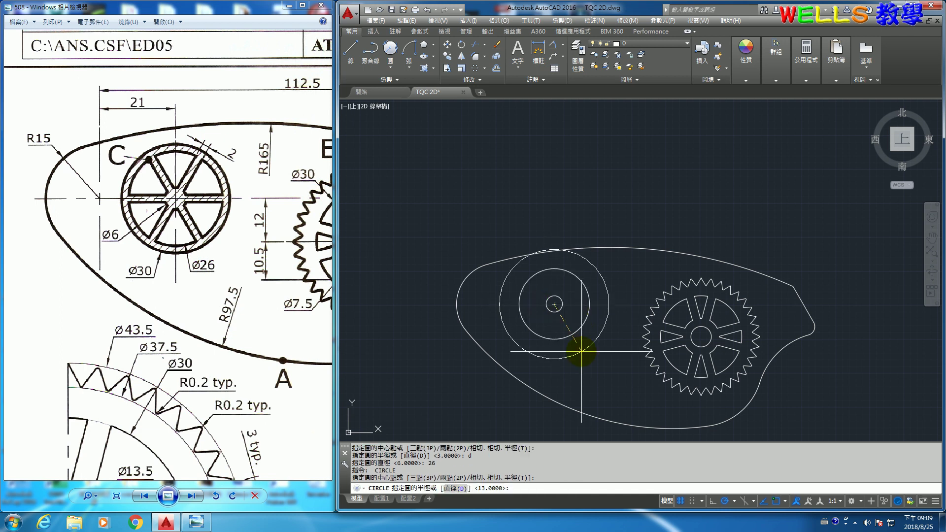
text(d)
key(Return)
key(Return)
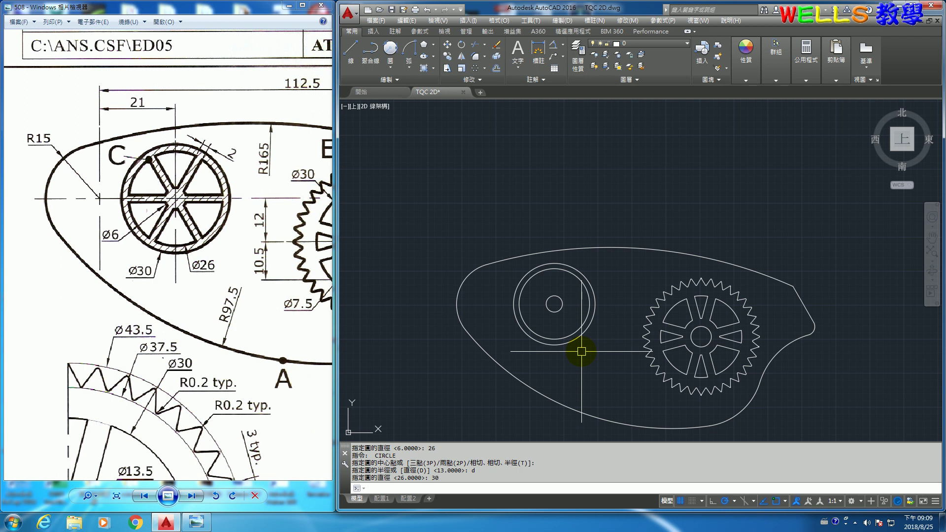
Draw a horizontal radial line from wheel C's centre to the outer circle.
mouse_move(263, 264)
mouse_down()
mouse_move(168, 239)
mouse_move(101, 159)
mouse_up()
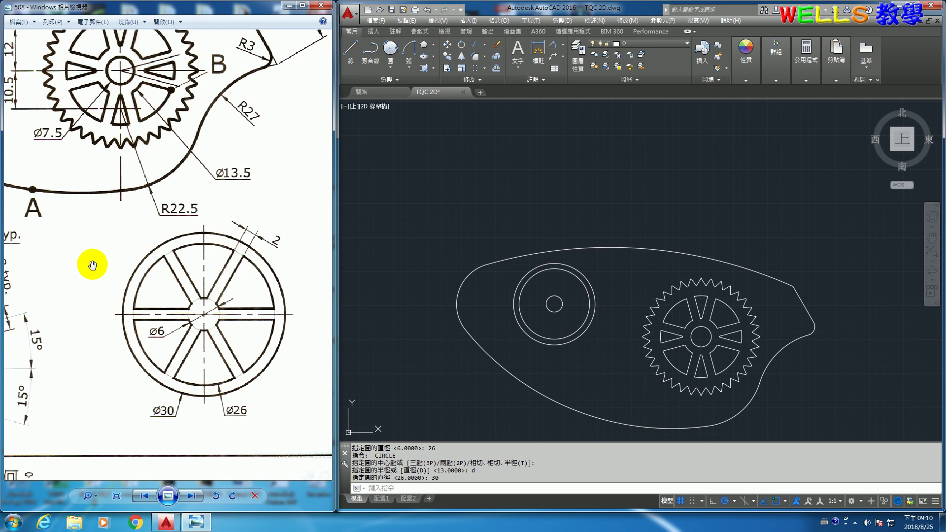
mouse_move(92, 264)
mouse_down()
mouse_move(179, 320)
mouse_move(143, 306)
mouse_move(207, 354)
mouse_move(173, 317)
mouse_up()
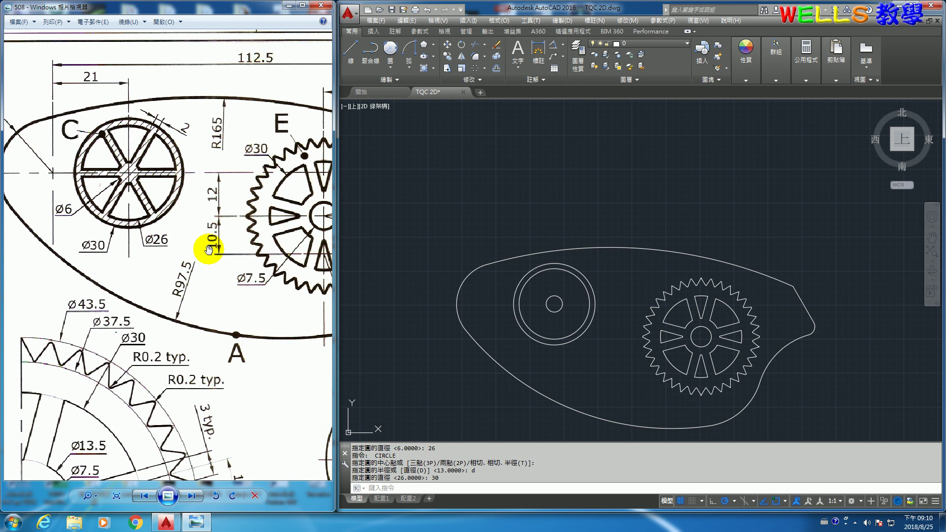
scroll(562, 309, up, 5)
mouse_move(581, 310)
middle_down()
mouse_move(500, 291)
mouse_move(469, 300)
middle_up()
text(l)
key(Return)
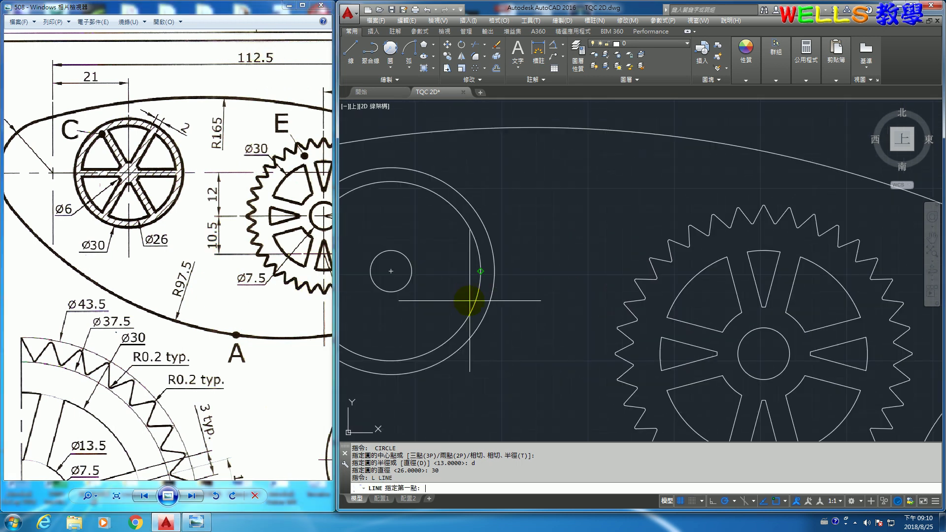
click(391, 271)
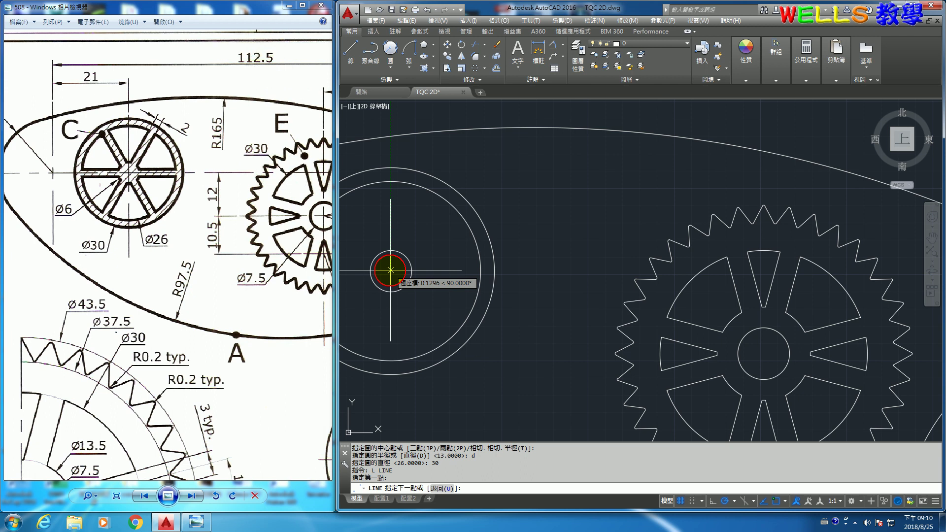
click(494, 271)
key(Return)
Rotate a copy of the horizontal line 60° about wheel C's centre.
click(457, 271)
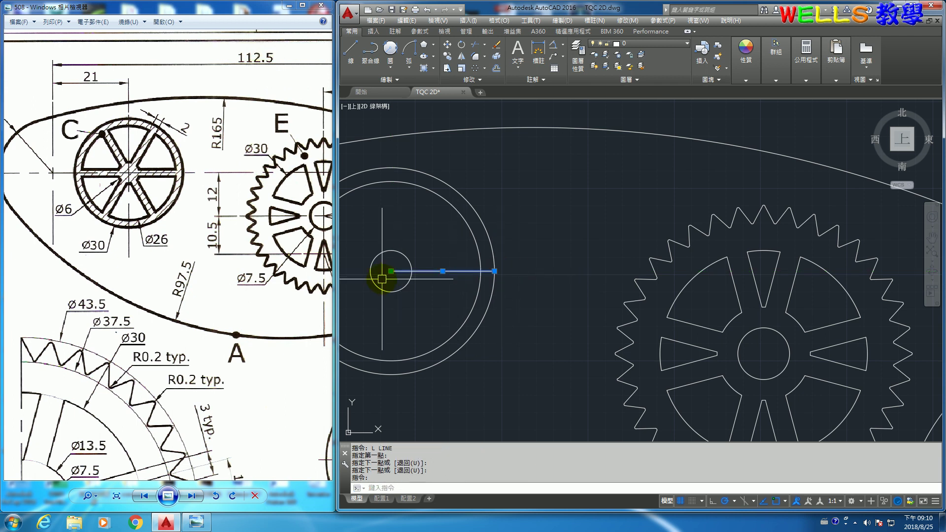
click(391, 271)
right_click(391, 271)
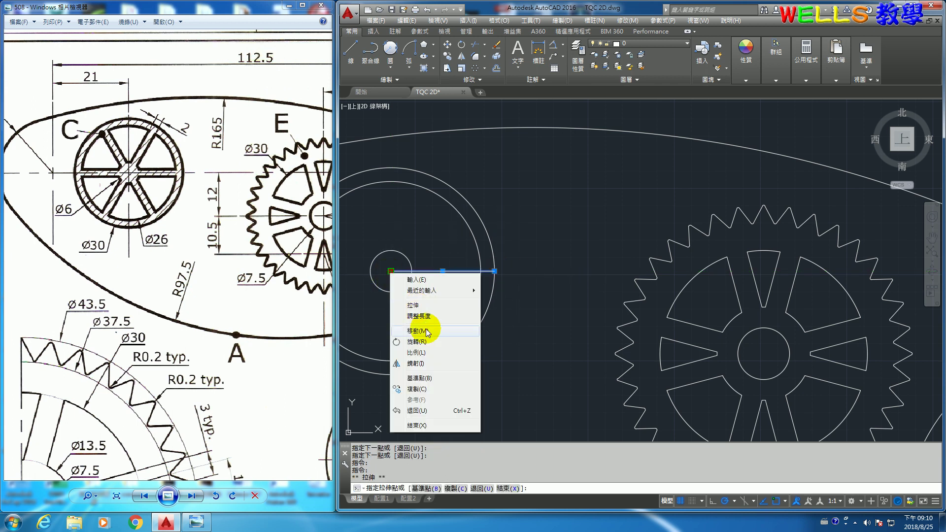
click(423, 339)
key(Return)
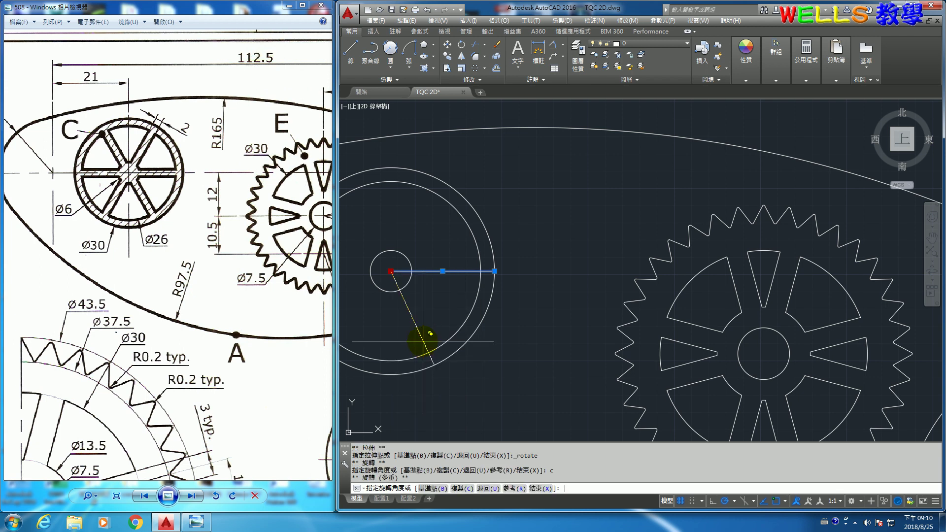
text(60)
key(Return)
key(Escape)
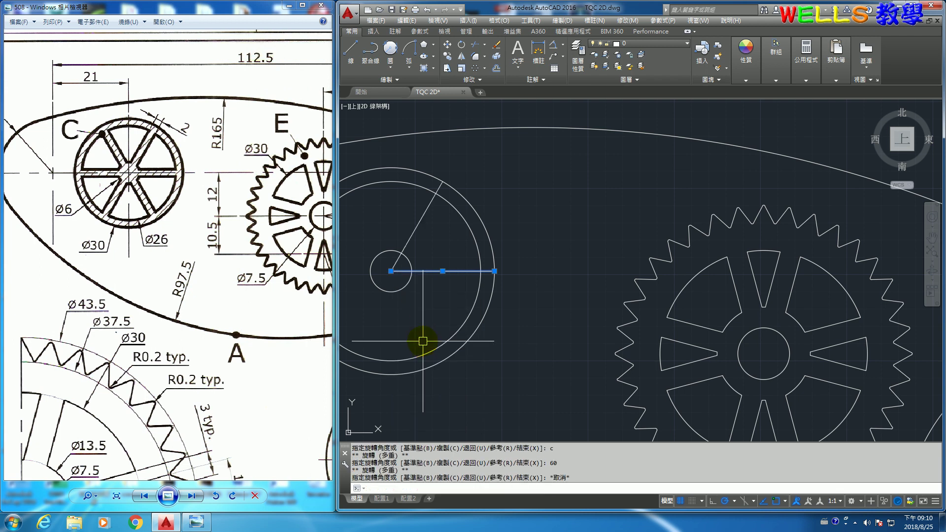
drag(202, 355, 148, 321)
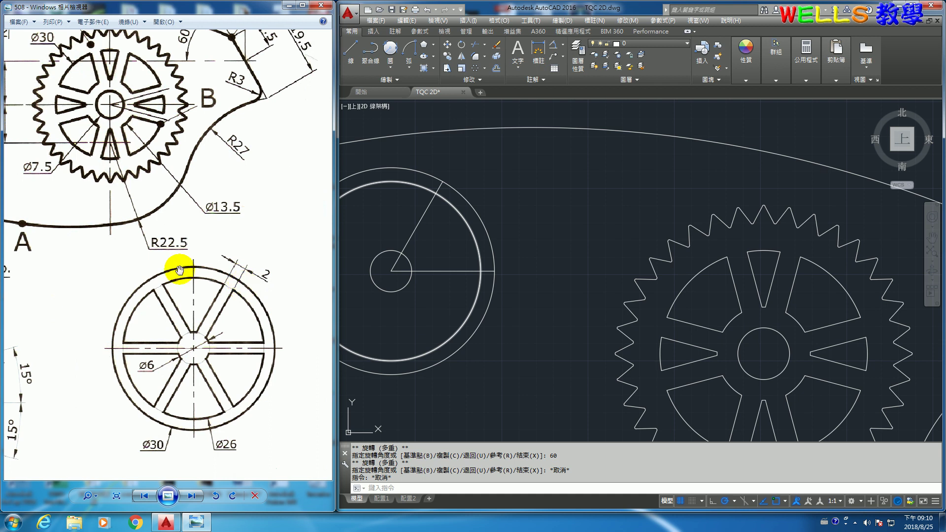
mouse_move(159, 258)
mouse_down()
mouse_move(193, 227)
mouse_move(245, 270)
mouse_up()
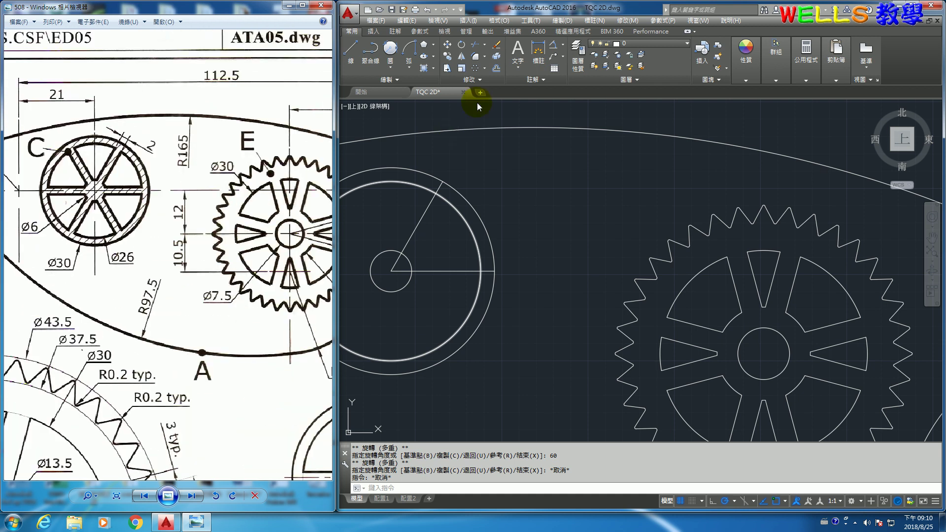
Offset both radial lines 1 toward the opening and delete the originals.
click(497, 70)
key(Return)
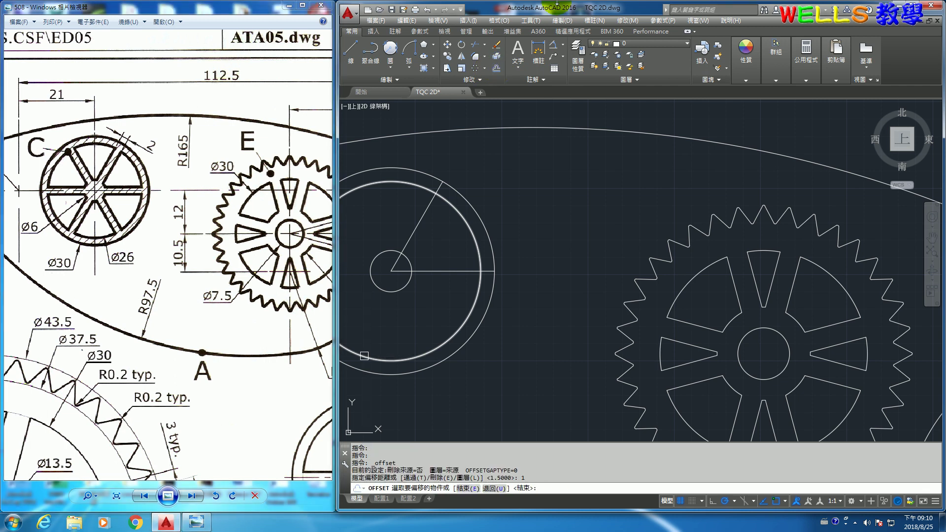
click(416, 226)
click(438, 247)
click(449, 271)
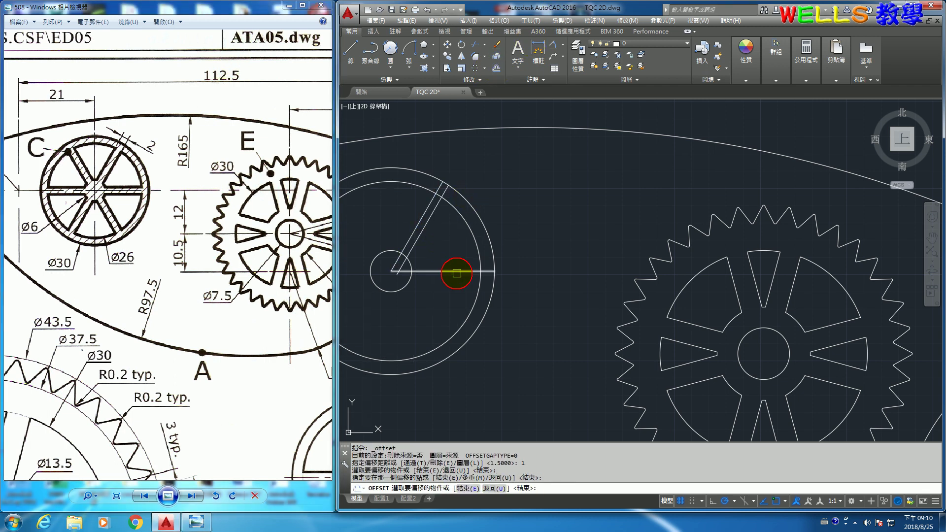
click(452, 249)
key(Return)
click(450, 270)
click(416, 222)
key(Delete)
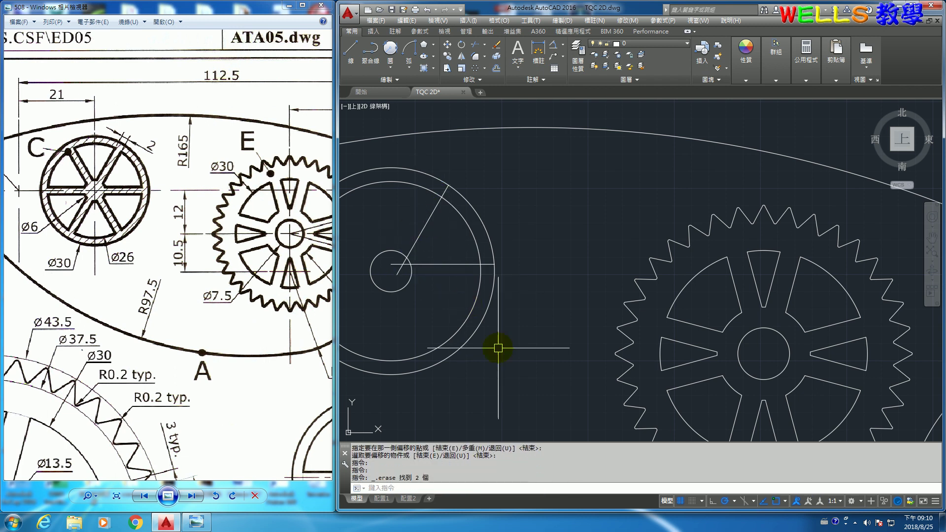
Trim the inner ring and horizontal line against the hub circle and spoke lines.
text(tr)
key(Return)
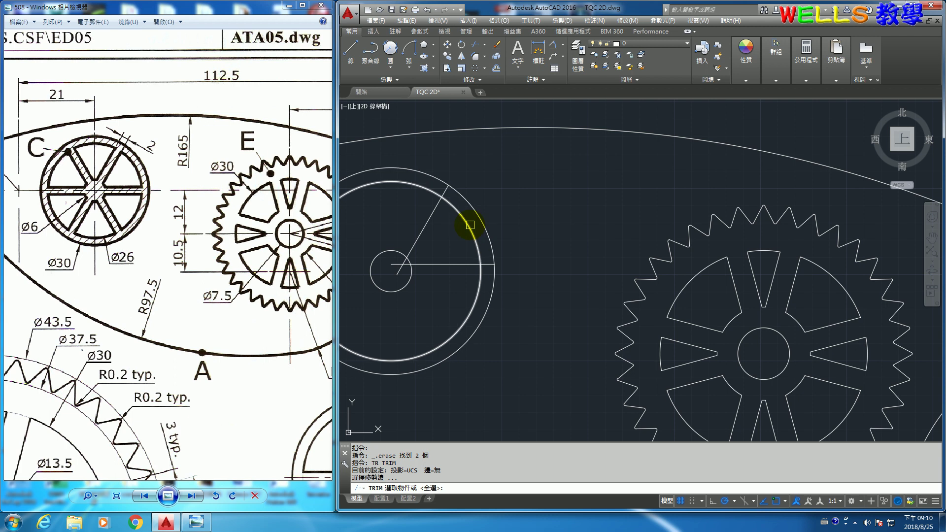
click(465, 219)
click(385, 248)
click(416, 237)
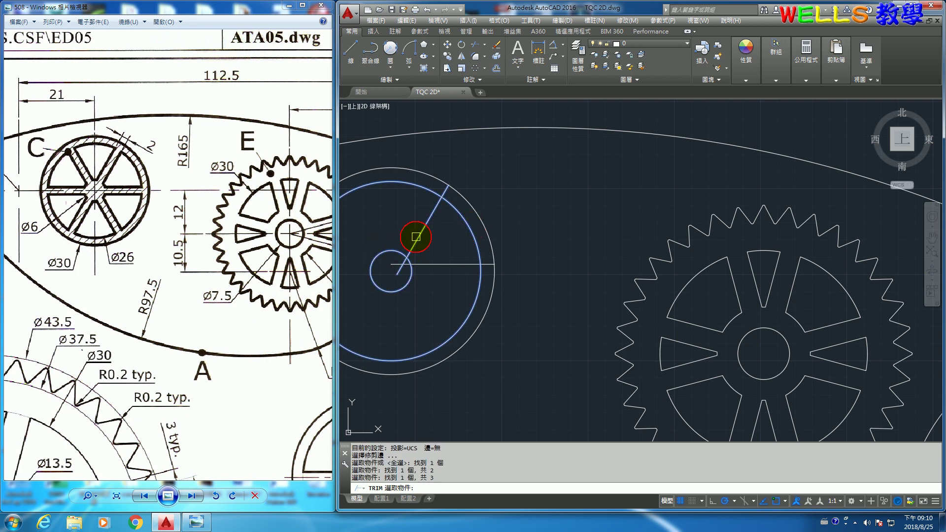
click(437, 263)
key(Return)
click(466, 311)
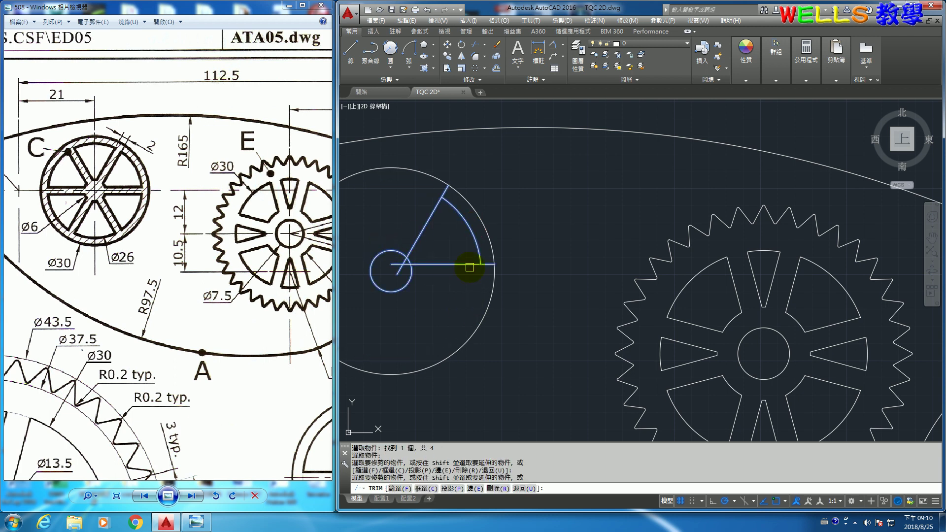
click(491, 261)
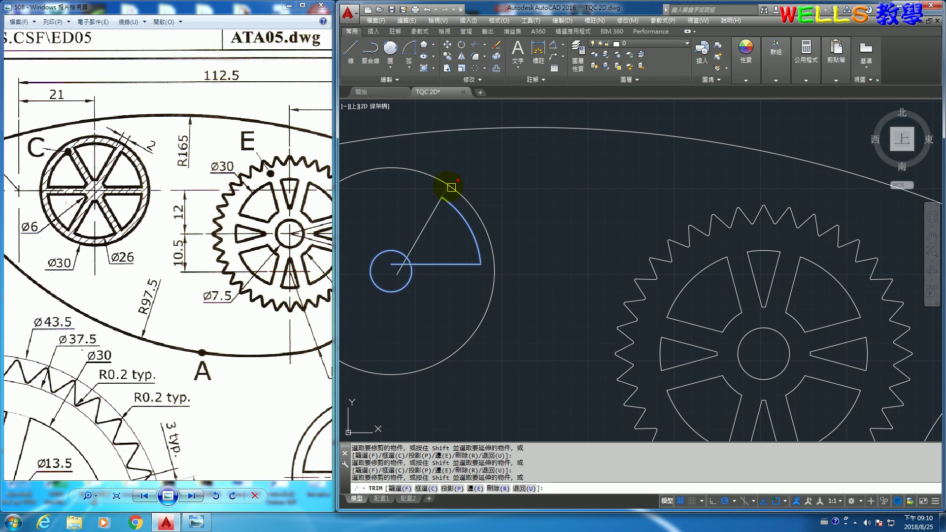
Trim the slanted line's excess and outer arc, then erase the leftover pieces.
scroll(388, 271, up, 4)
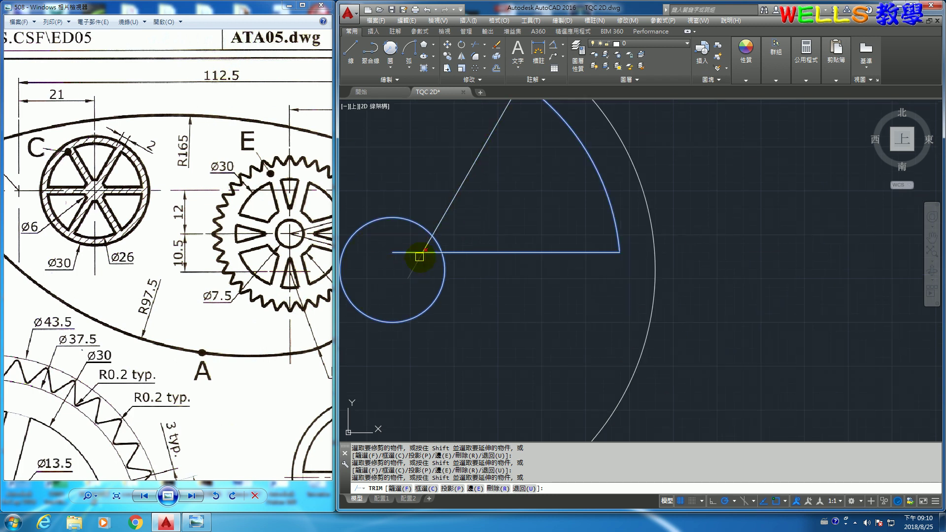
scroll(417, 255, up, 4)
click(429, 220)
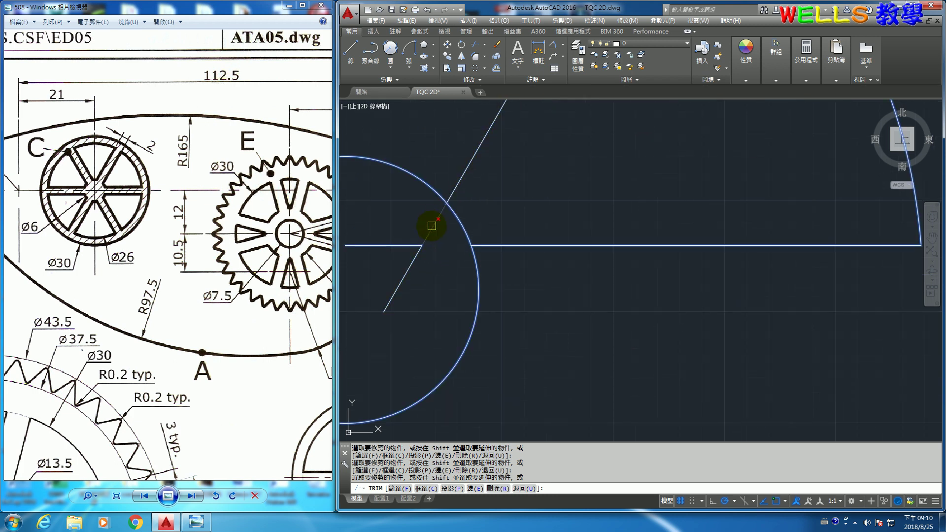
click(430, 192)
scroll(441, 317, down, 4)
scroll(517, 340, down, 2)
click(593, 367)
click(568, 318)
key(Delete)
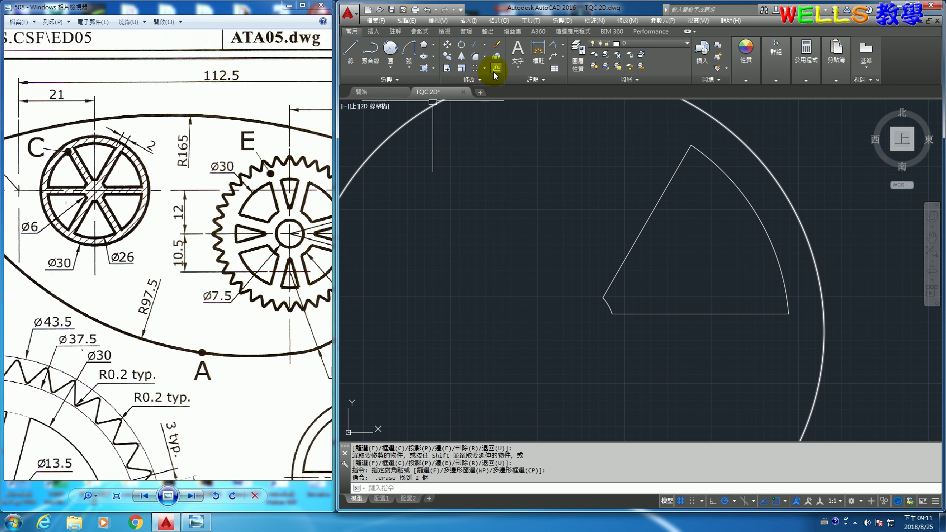
Polar-array wheel C's four-piece sector 6 times about its centre and fit the plate in view.
click(479, 71)
click(517, 116)
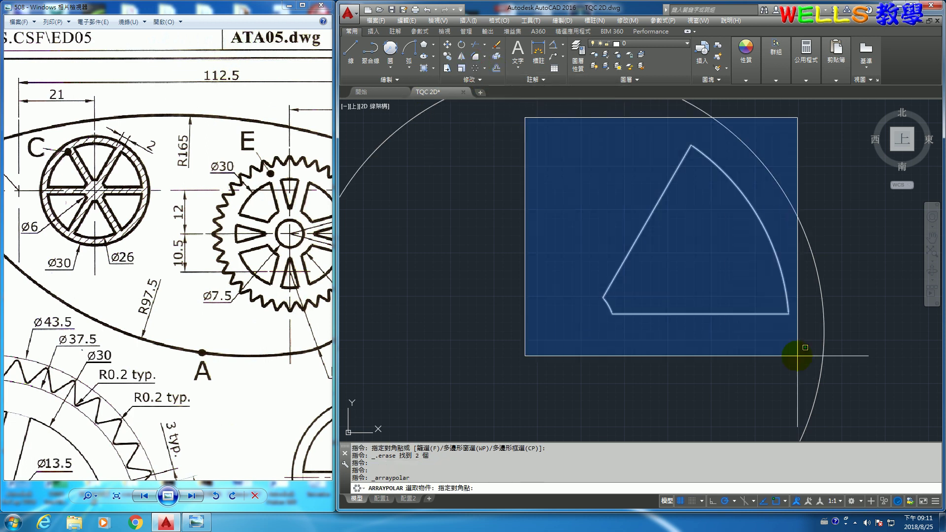
click(804, 362)
key(Return)
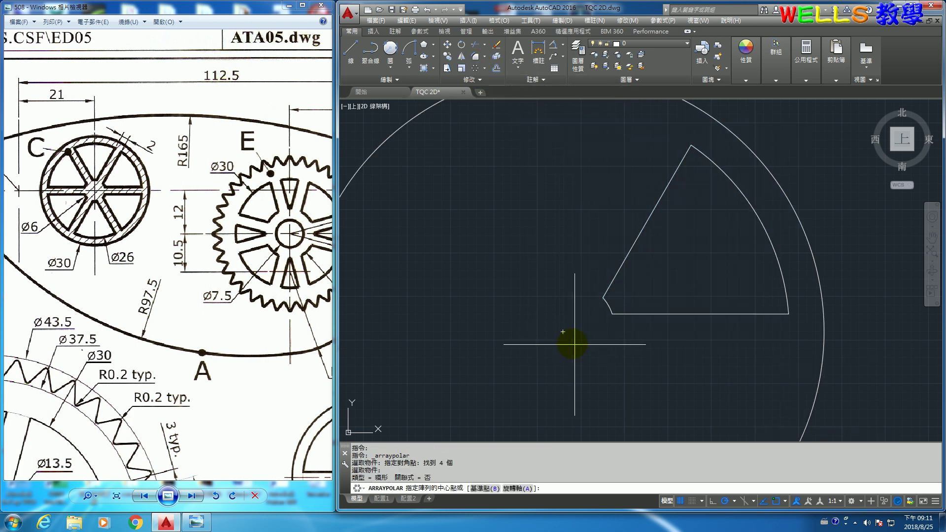
click(562, 331)
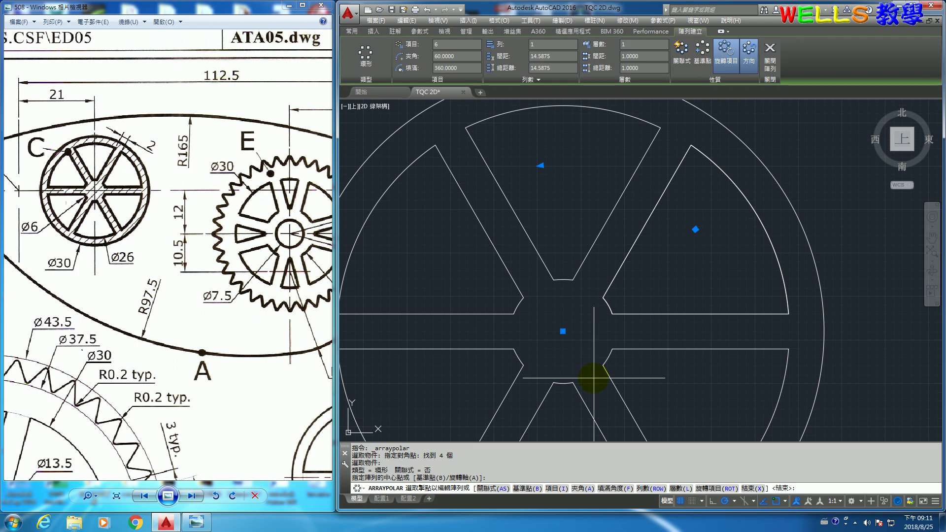
key(Return)
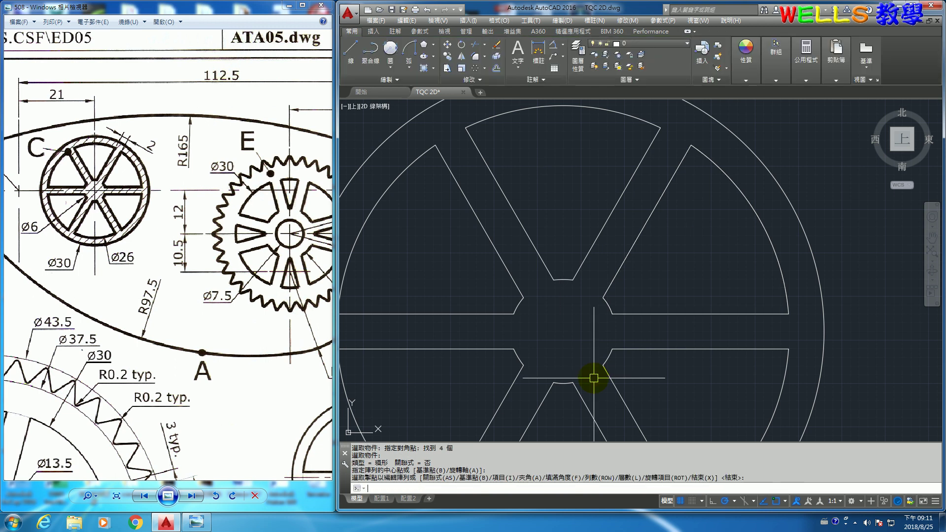
scroll(641, 327, down, 5)
scroll(671, 334, up, 1)
scroll(672, 336, down, 2)
middle_drag(686, 338, 605, 279)
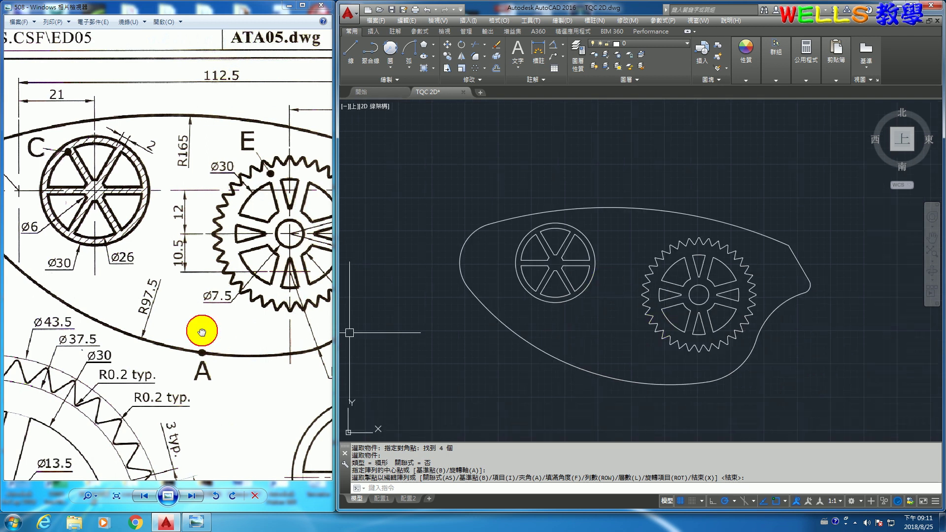
scroll(201, 332, down, 3)
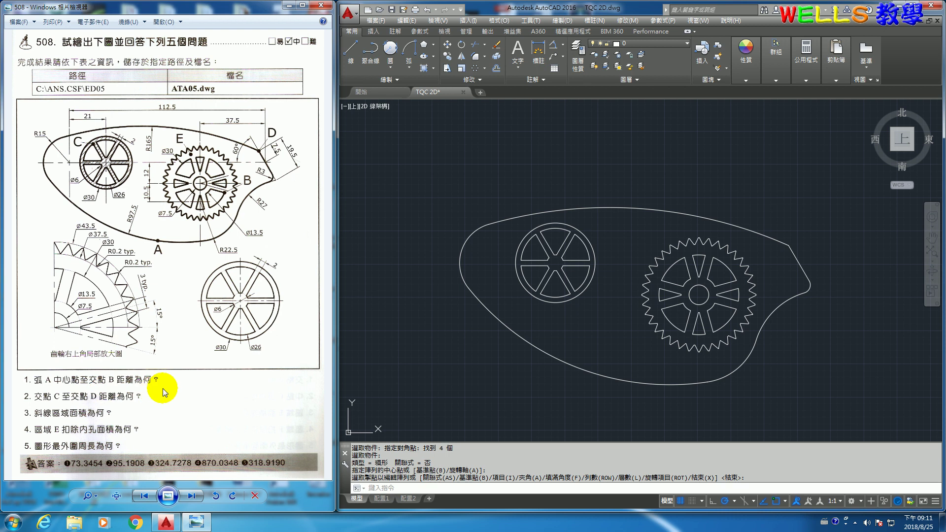
Measure from arc A's centre to point B, giving 73.3454.
click(436, 371)
text(dist)
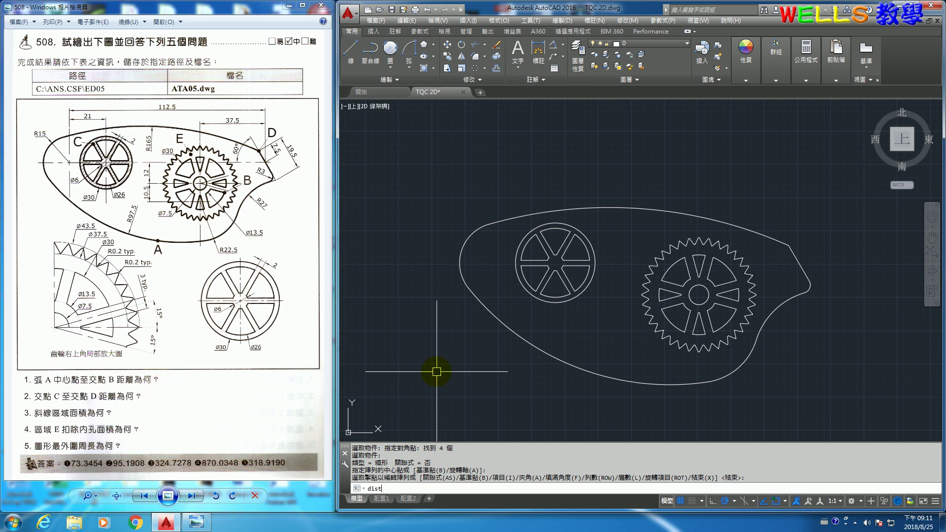
key(Return)
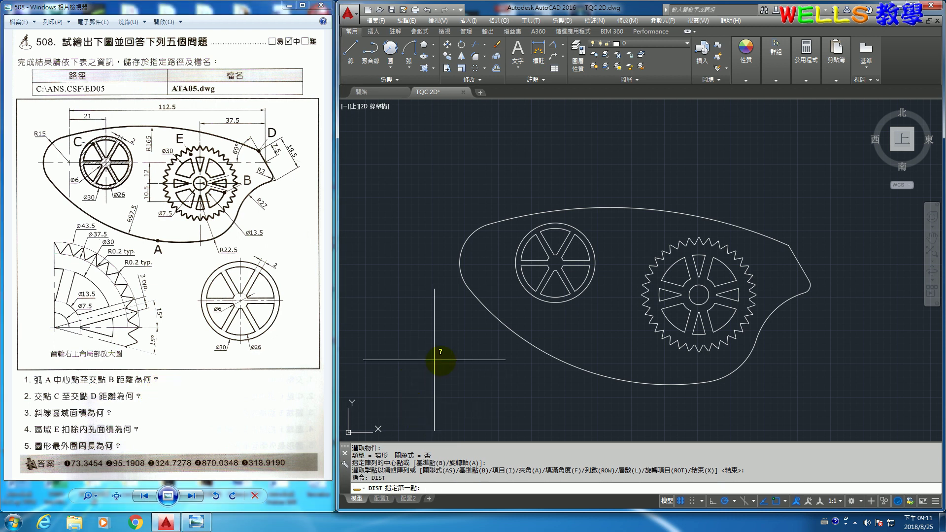
shift+right_click(437, 411)
click(457, 288)
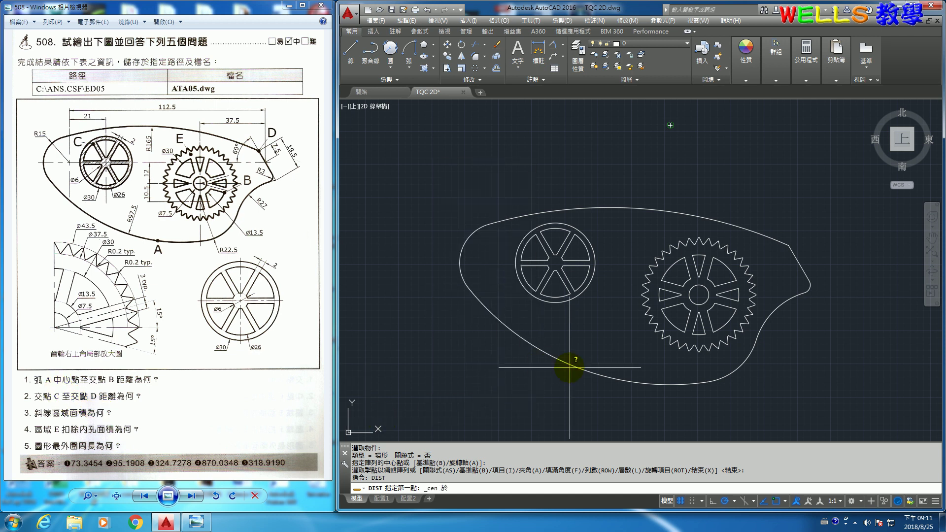
click(571, 369)
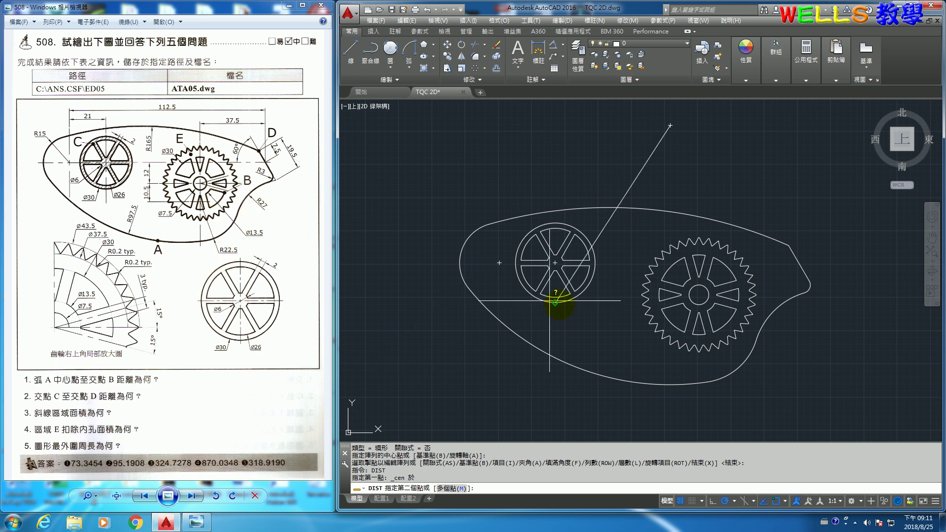
click(728, 313)
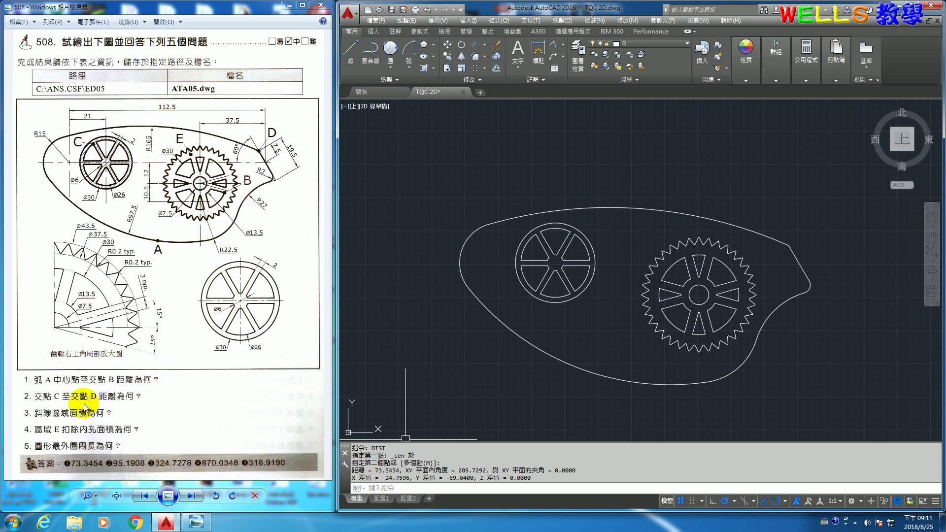
Measure from wheel C's centre to point D, giving 95.1908.
key(Return)
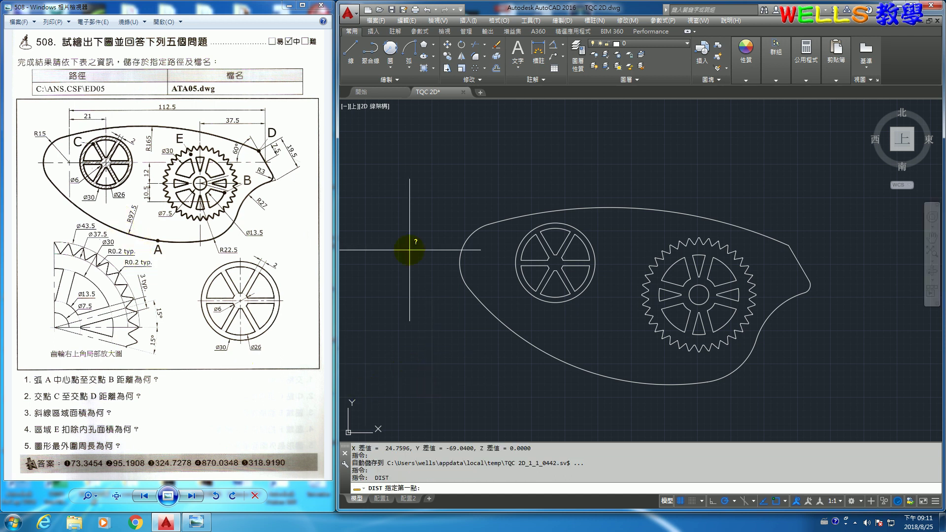
click(535, 234)
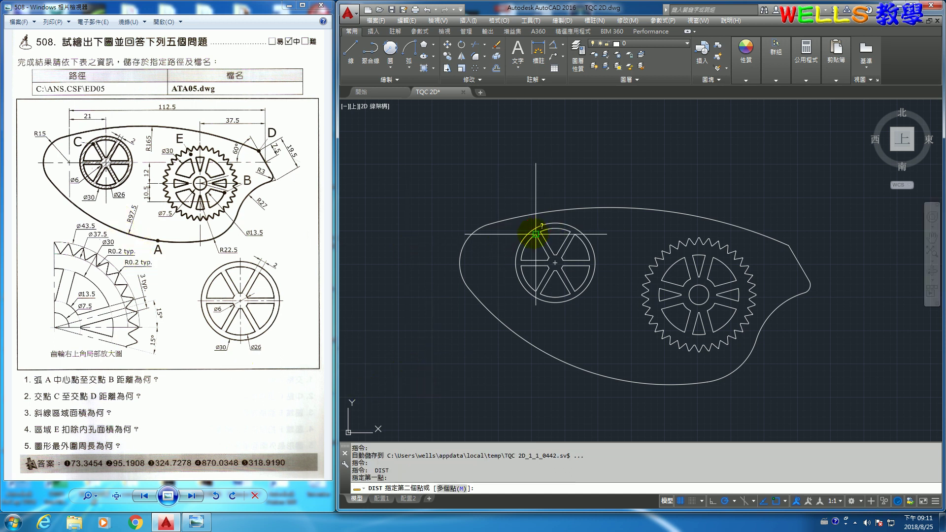
click(788, 244)
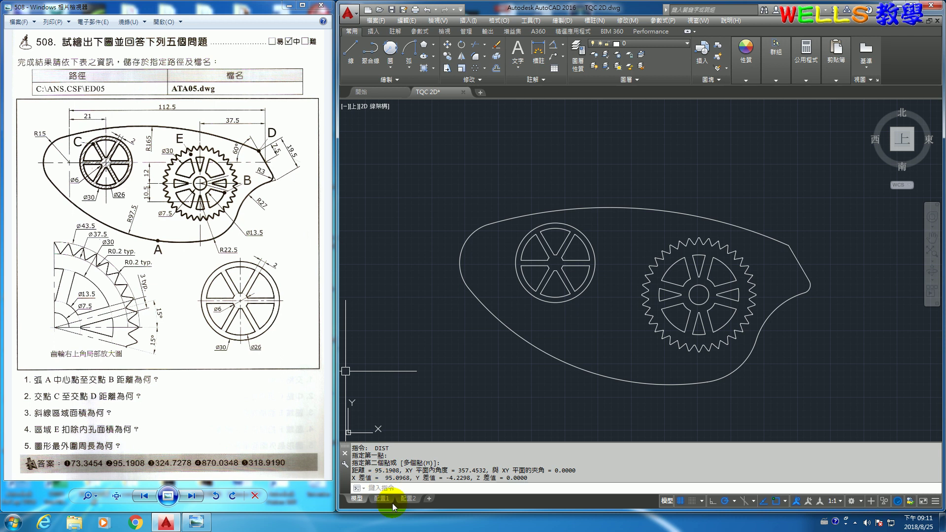
key(Escape)
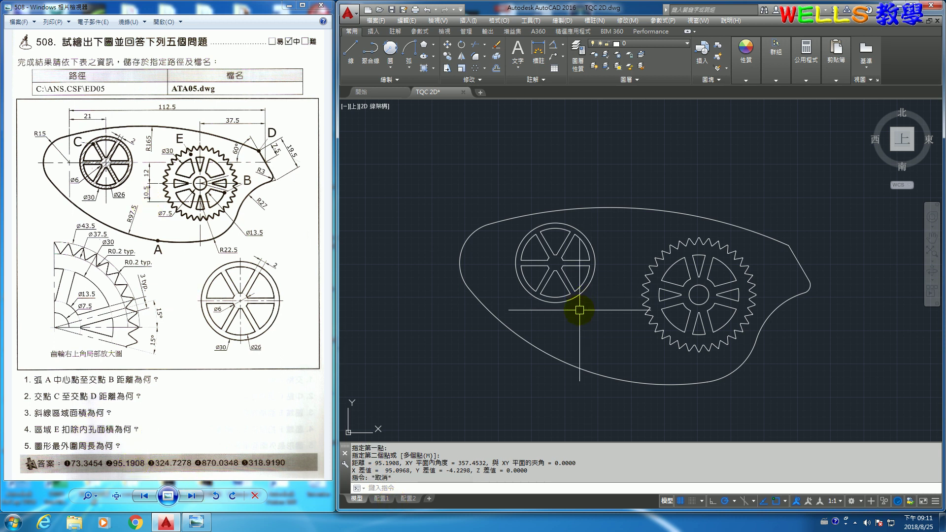
text(h)
Hatch wheel C and measure the hatch's area as 324.7278.
key(Return)
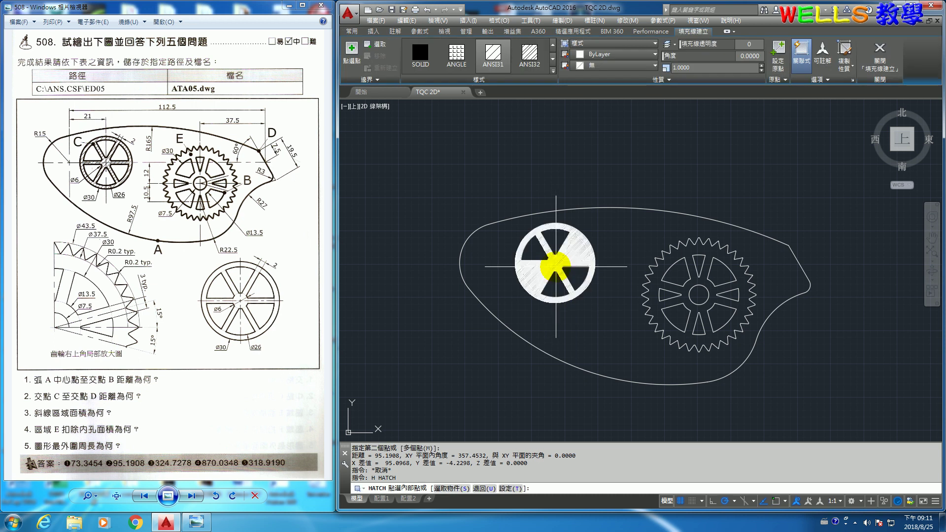
scroll(594, 279, up, 4)
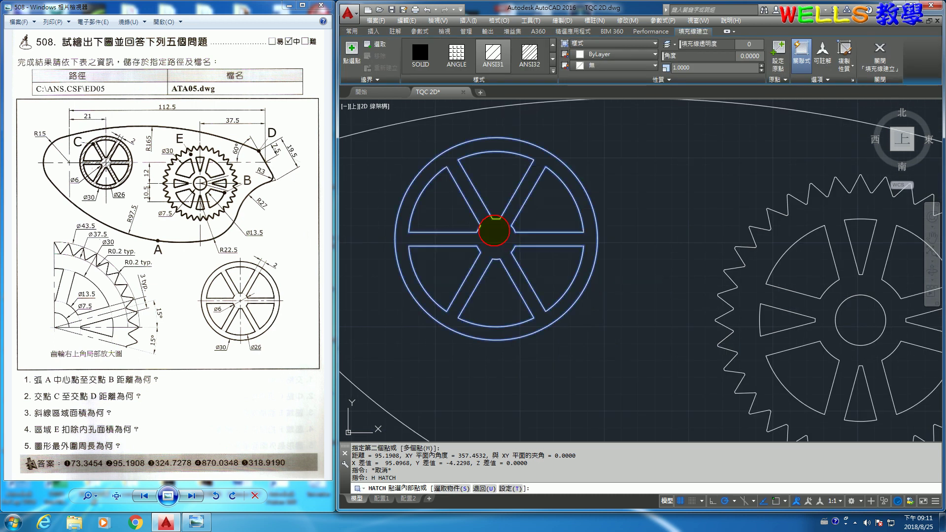
click(503, 261)
key(Return)
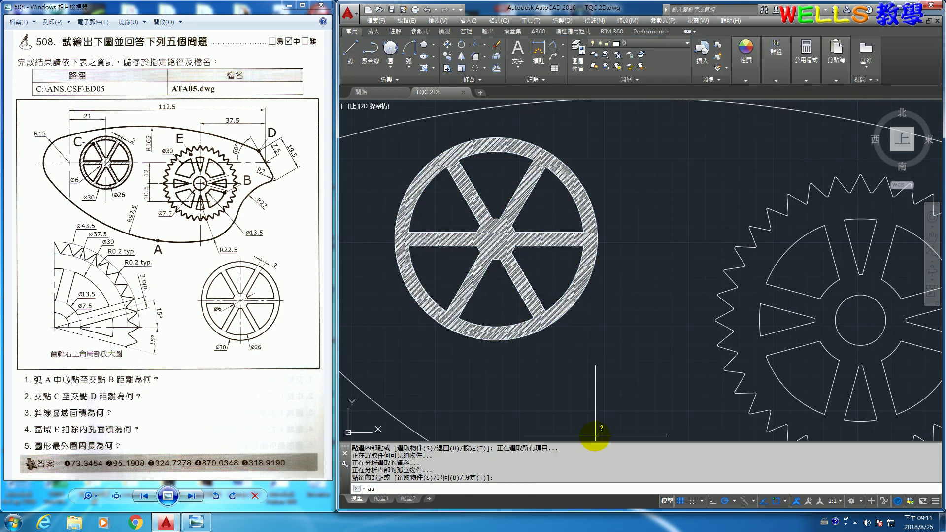
key(Return)
key(Return)
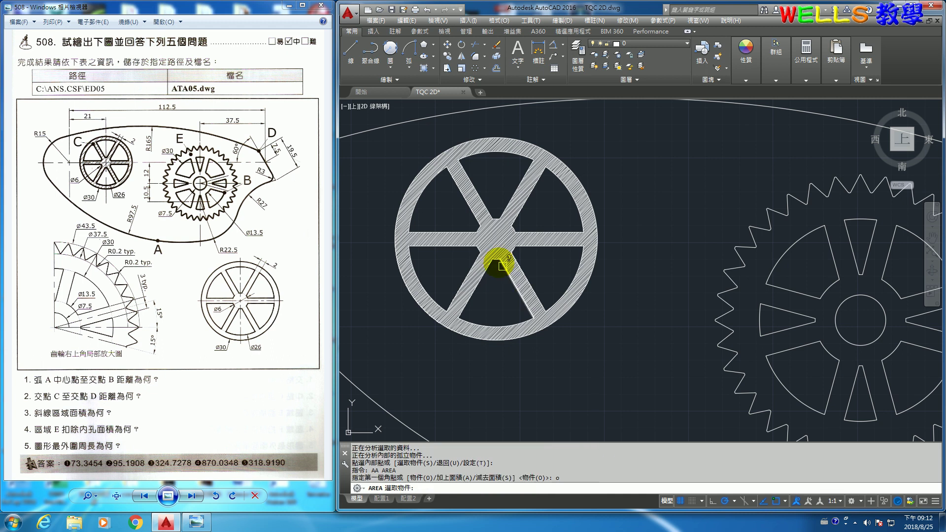
click(500, 238)
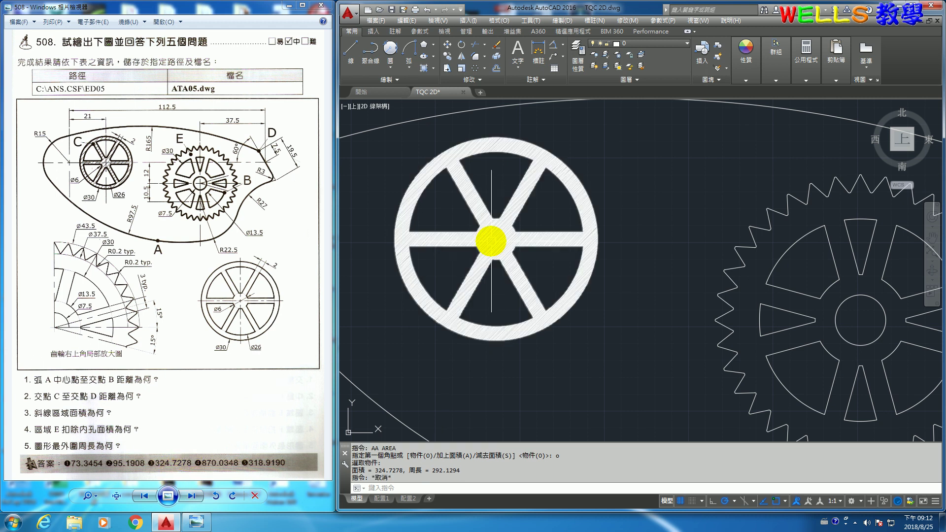
Erase wheel C's temporary hatch and bring the whole cam plate back into view.
click(490, 239)
key(Delete)
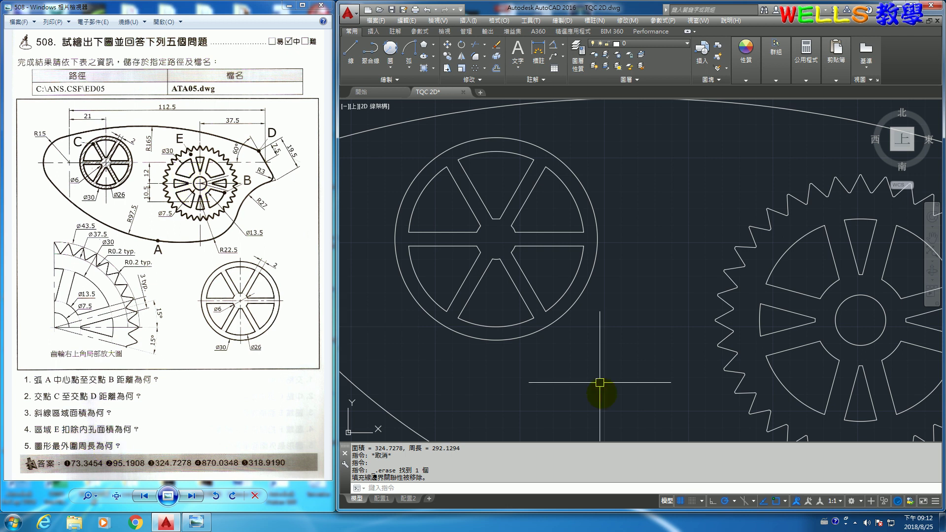
scroll(608, 401, down, 4)
middle_drag(609, 400, 599, 369)
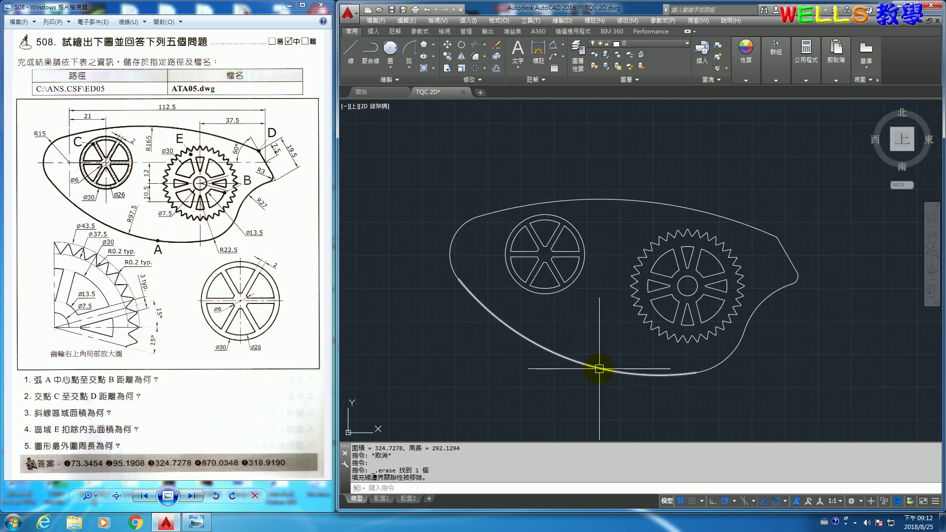
text(h)
Hatch the plate region around both wheels and measure it by object: area 4424.4979.
key(Return)
click(593, 338)
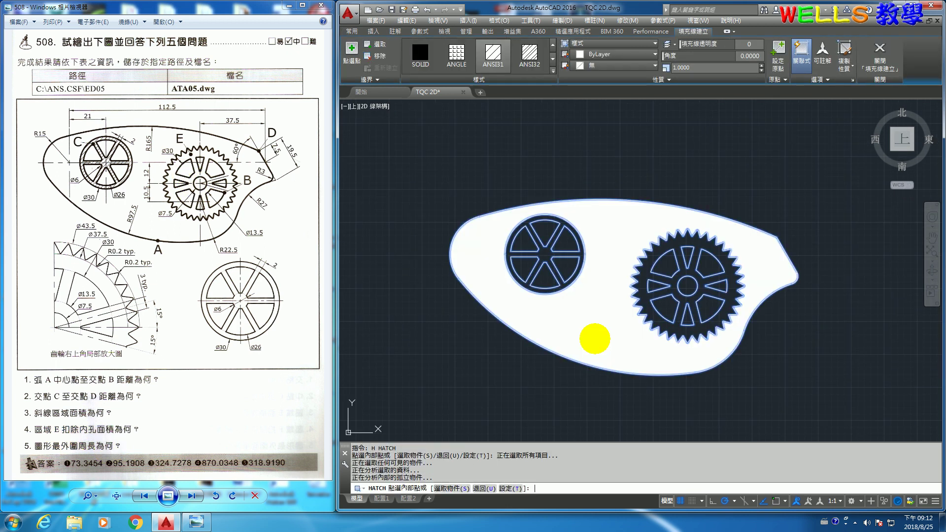
key(Return)
key(Return)
text(o)
key(Return)
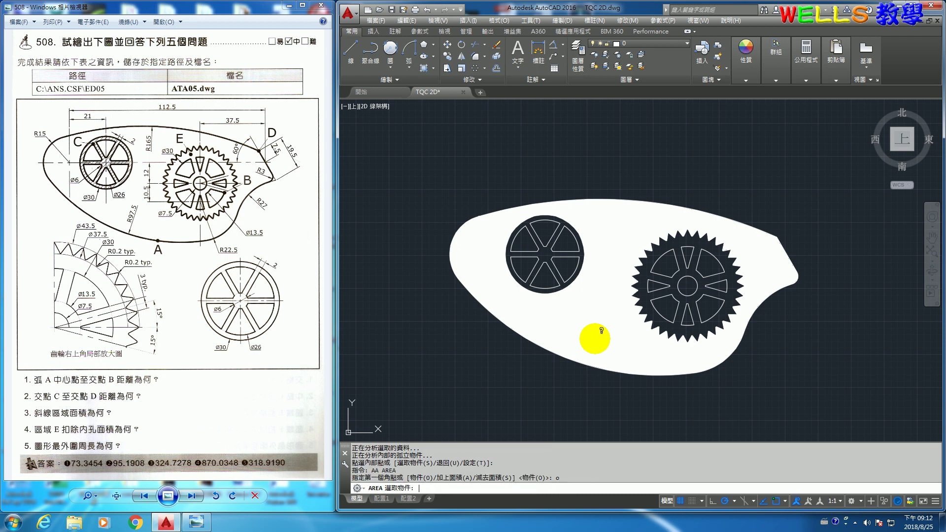
click(572, 343)
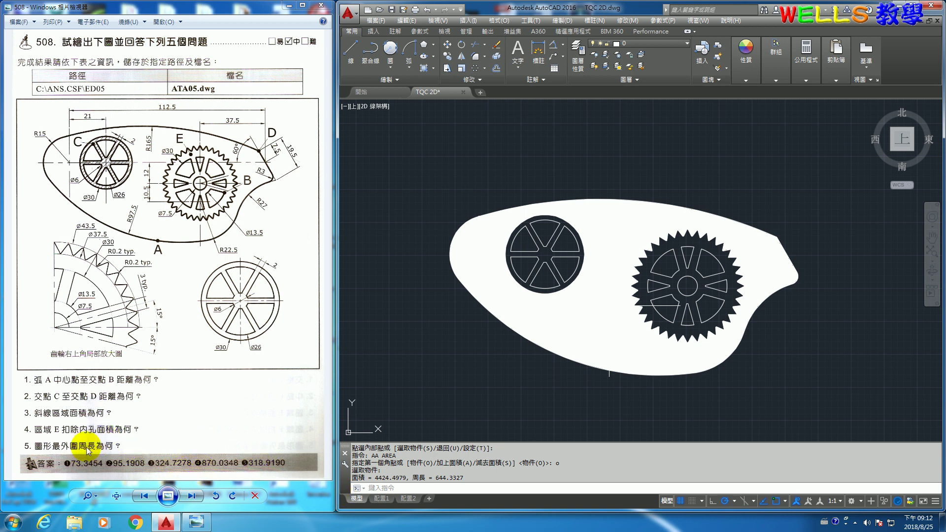
Window-select the plate hatch and delete it.
click(639, 332)
click(597, 319)
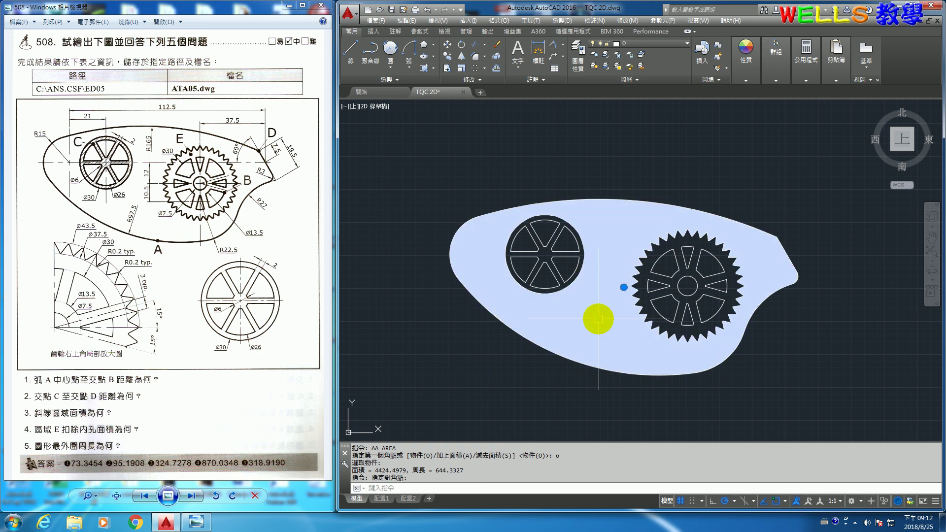
key(Delete)
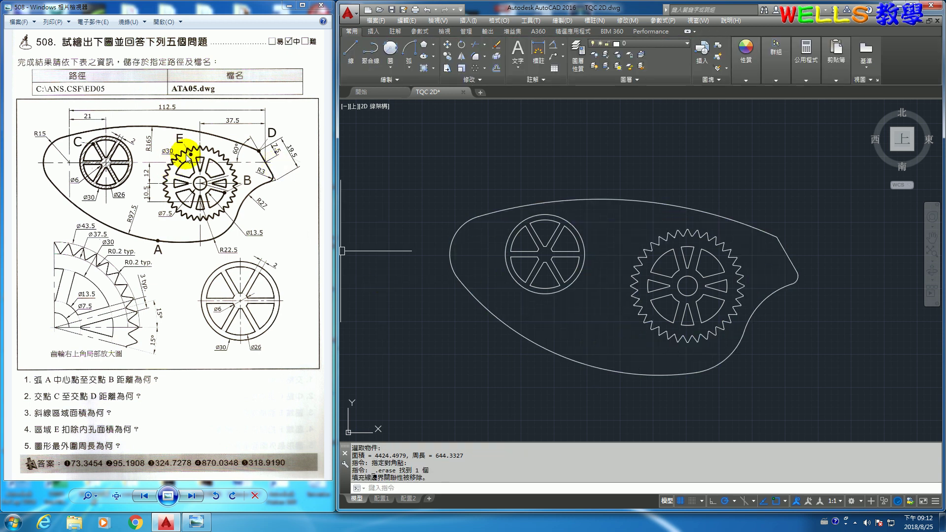
text(h)
Hatch gear E and measure the hatch by object: area 870.0348.
key(Return)
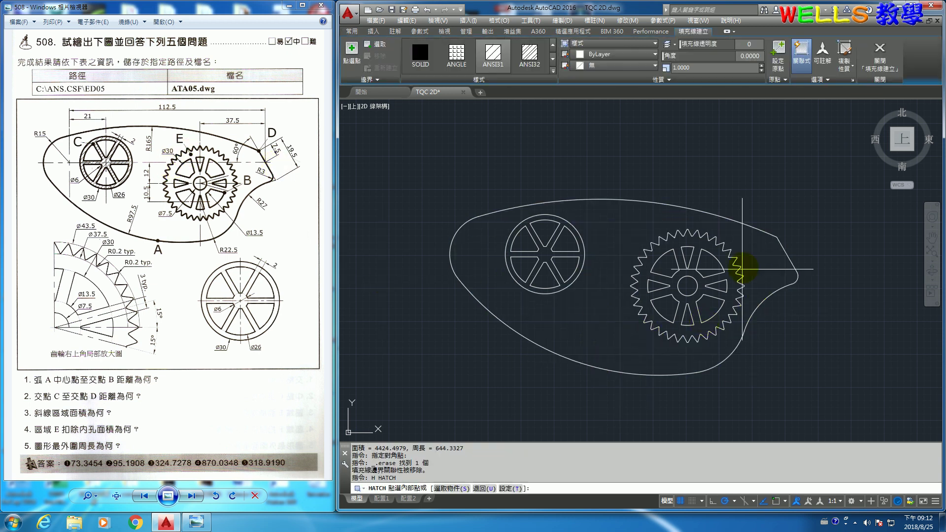
scroll(747, 267, up, 4)
click(702, 253)
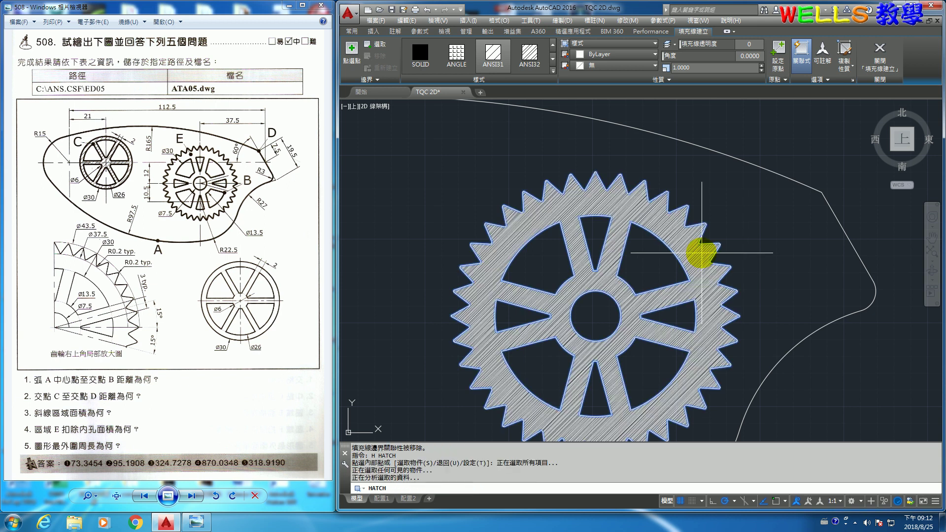
text(aa)
key(Return)
text(o)
key(Return)
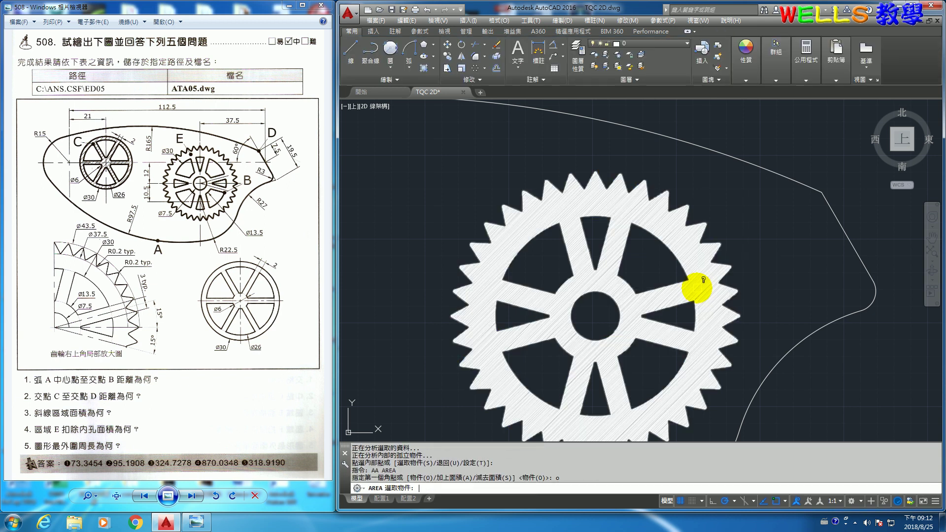
click(702, 283)
click(702, 285)
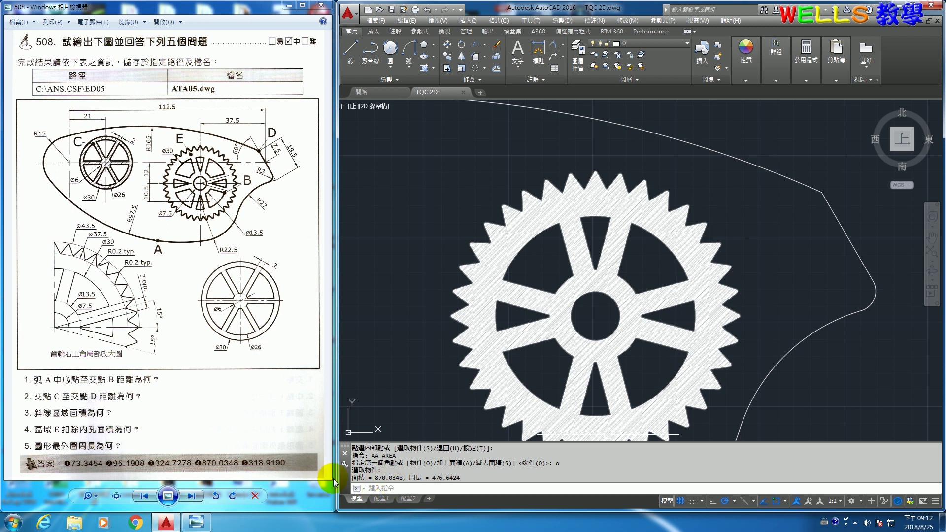
Select gear E's temporary hatch and delete it.
key(Escape)
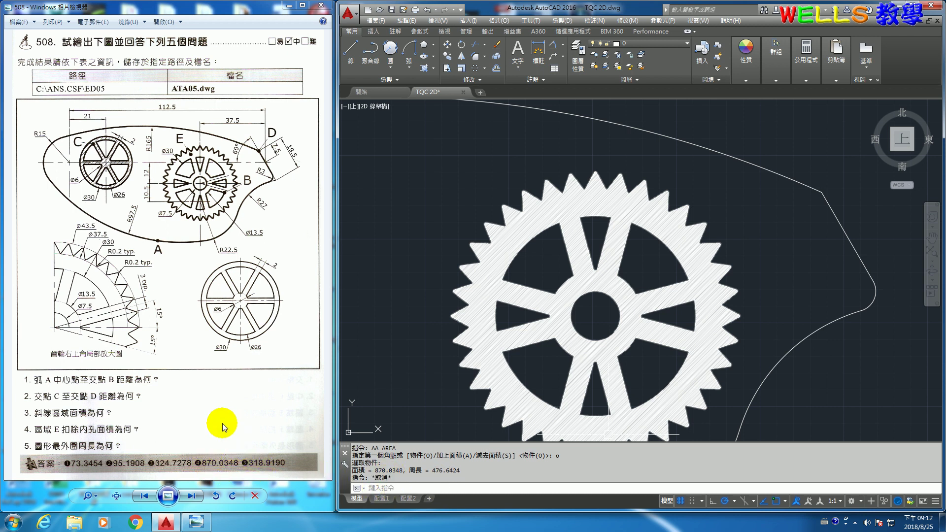
click(745, 319)
scroll(746, 320, down, 2)
key(Escape)
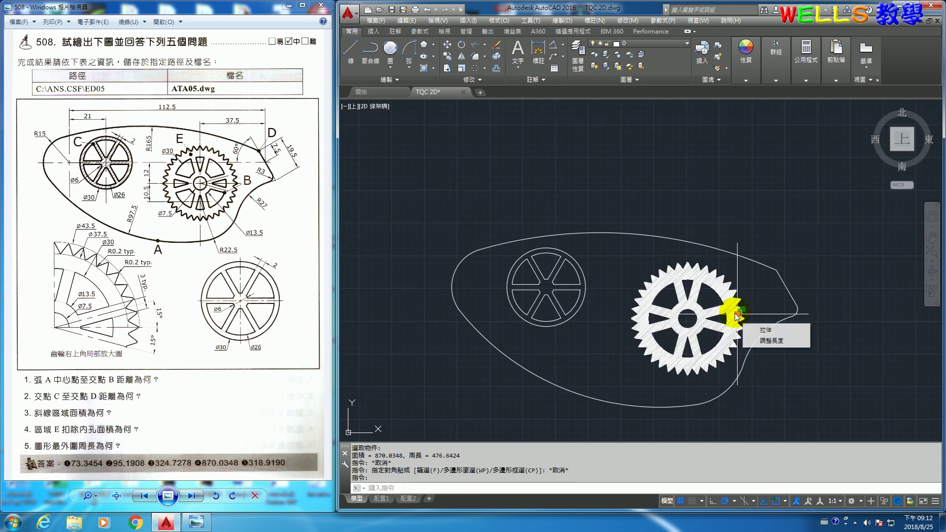
scroll(730, 305, up, 4)
click(730, 305)
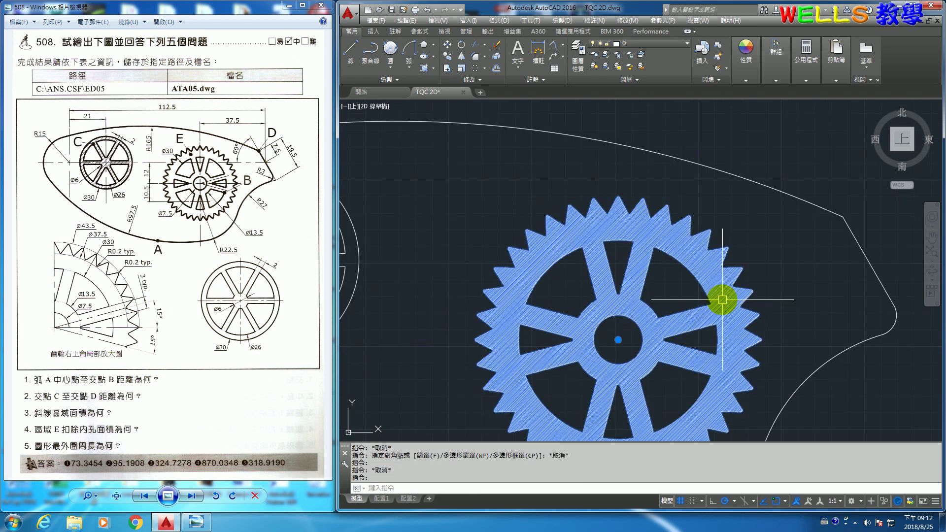
key(Delete)
scroll(722, 299, down, 2)
scroll(722, 300, down, 2)
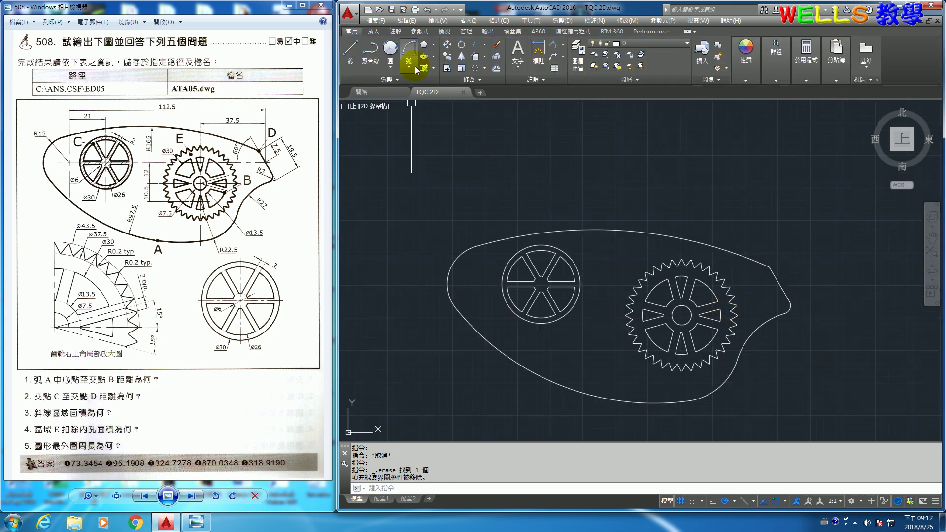
Draw a helper rectangle enclosing the whole cam plate.
click(435, 45)
click(442, 63)
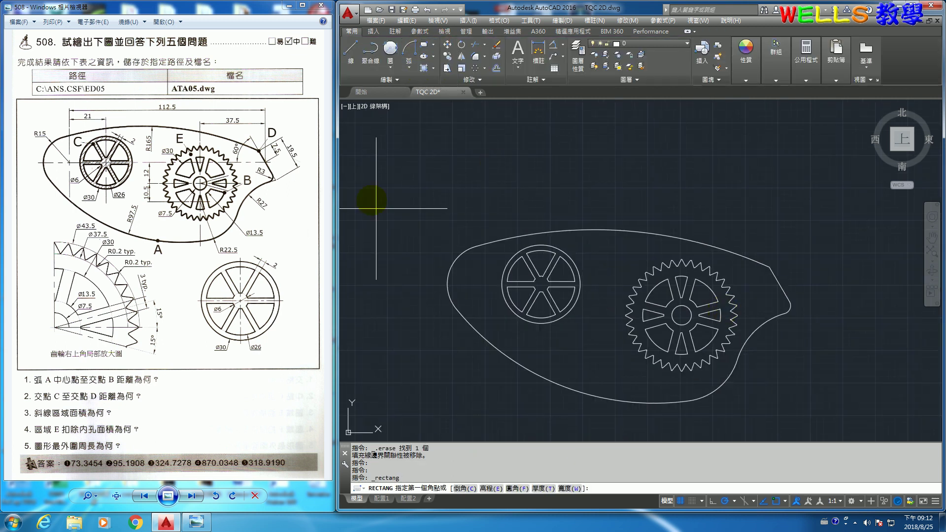
click(368, 174)
click(826, 427)
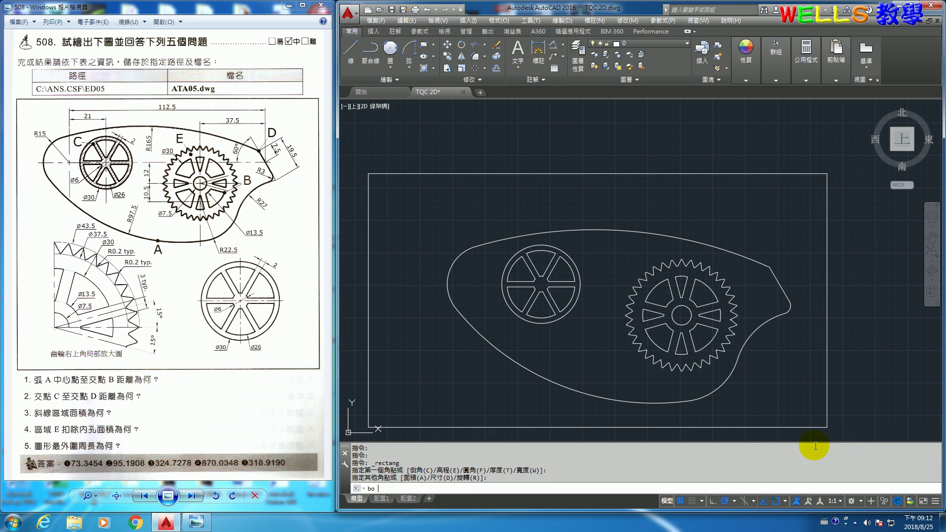
Create boundaries inside the rectangle and measure the outer boundary's length as 318.9190.
key(Return)
key(Return)
click(783, 371)
key(Return)
key(Return)
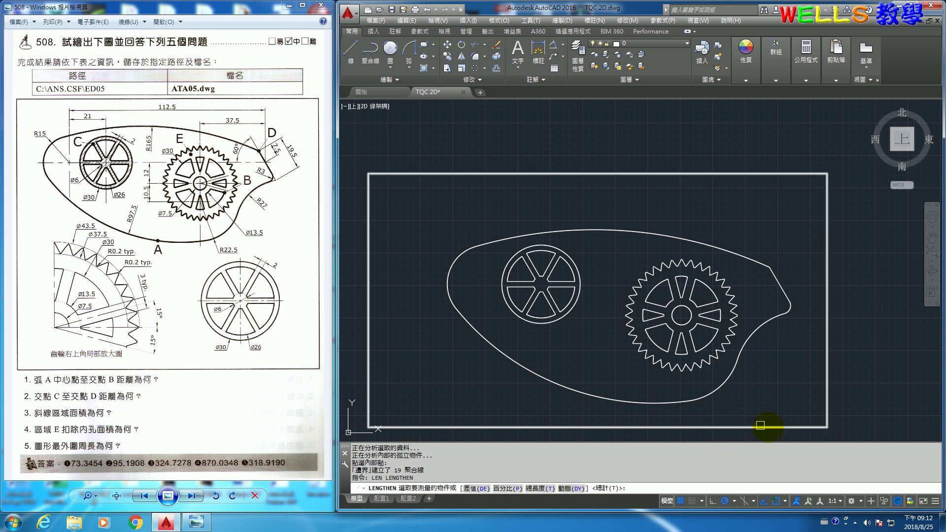
click(559, 385)
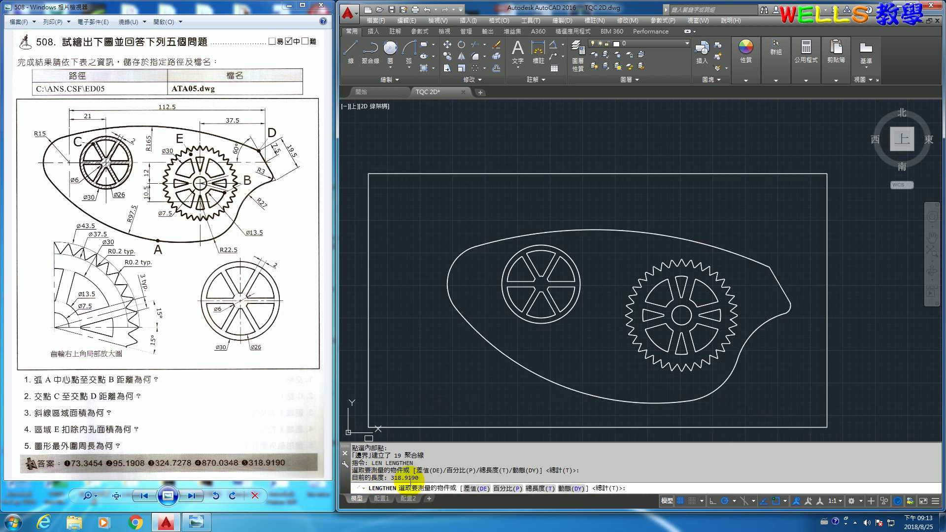
key(Escape)
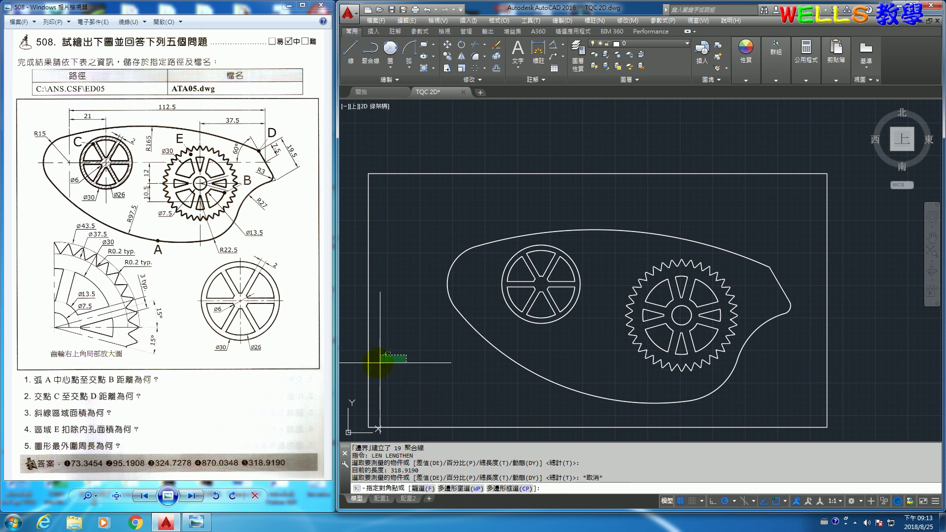
Delete the helper rectangle and outer boundary, then recentre the cam plate in view.
click(368, 352)
click(356, 374)
key(Delete)
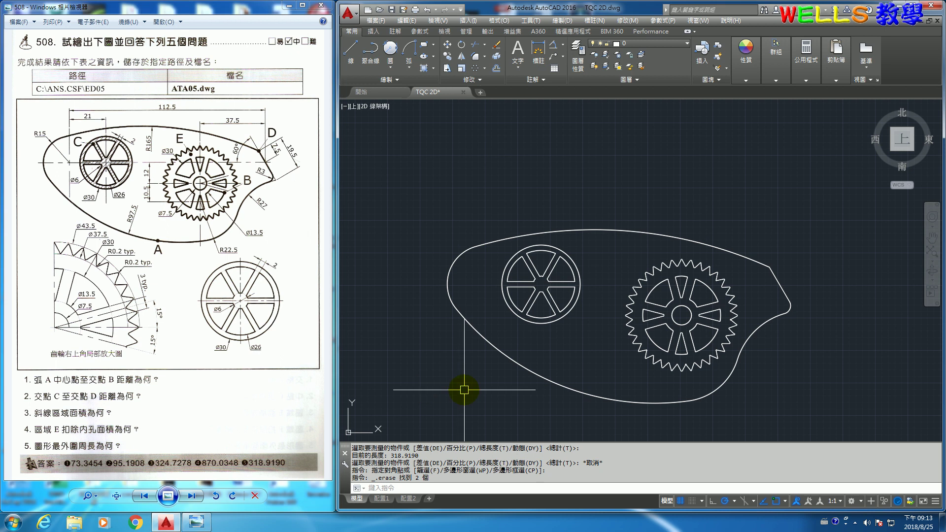
scroll(463, 359, down, 2)
middle_drag(466, 338, 484, 317)
scroll(484, 316, up, 2)
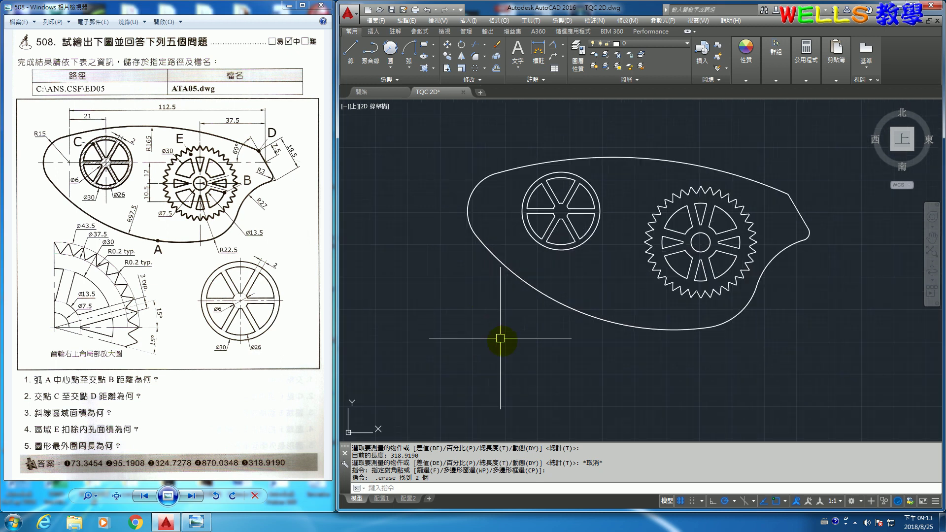